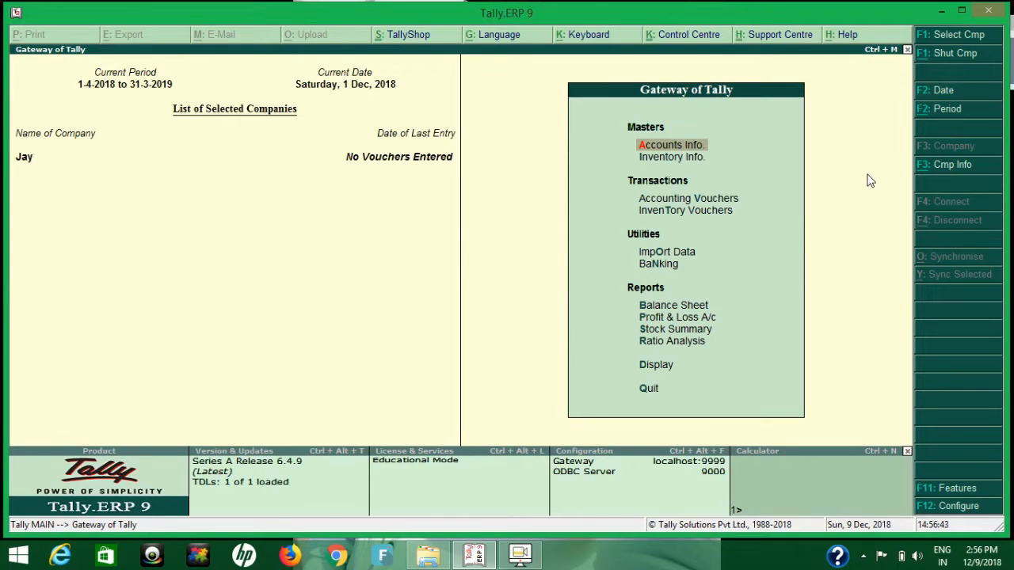
# Turn on Set/alter GST details in the company's Statutory & Taxation features, then accept the existing GST details and save.
pyautogui.click(946, 492)
pyautogui.press('Down')
pyautogui.press('Down')
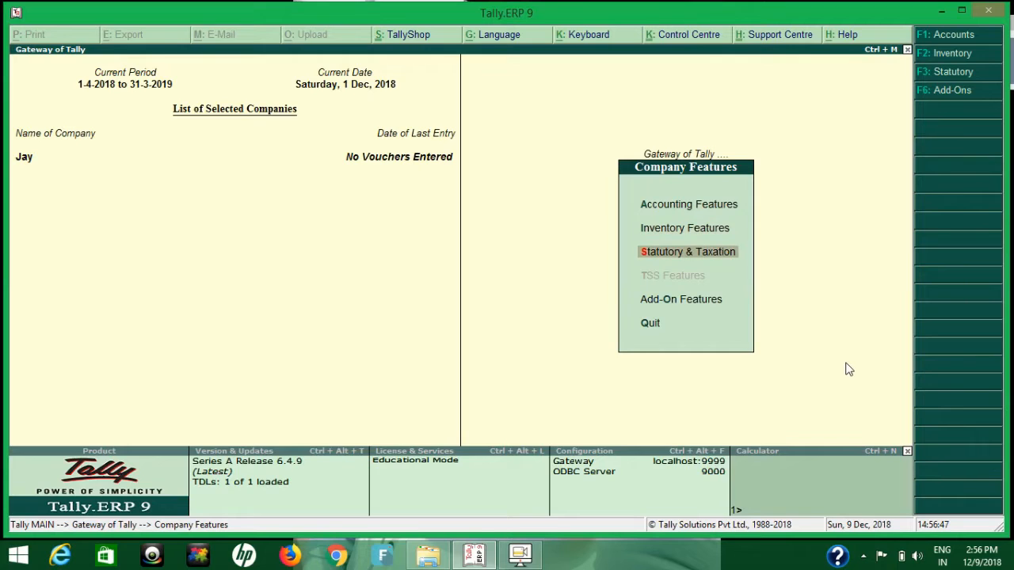
pyautogui.press('Return')
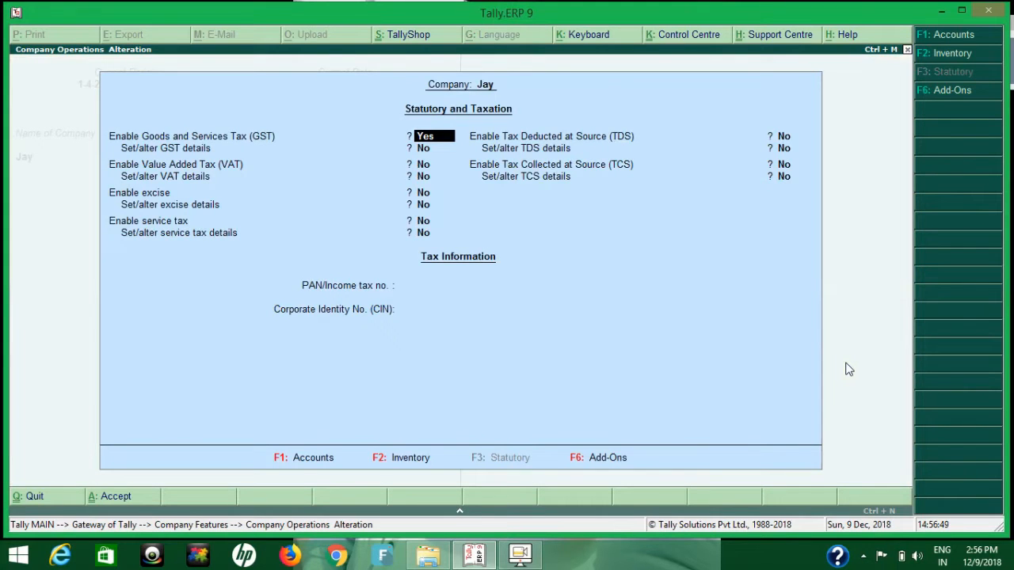
pyautogui.press('Return')
pyautogui.write('y')
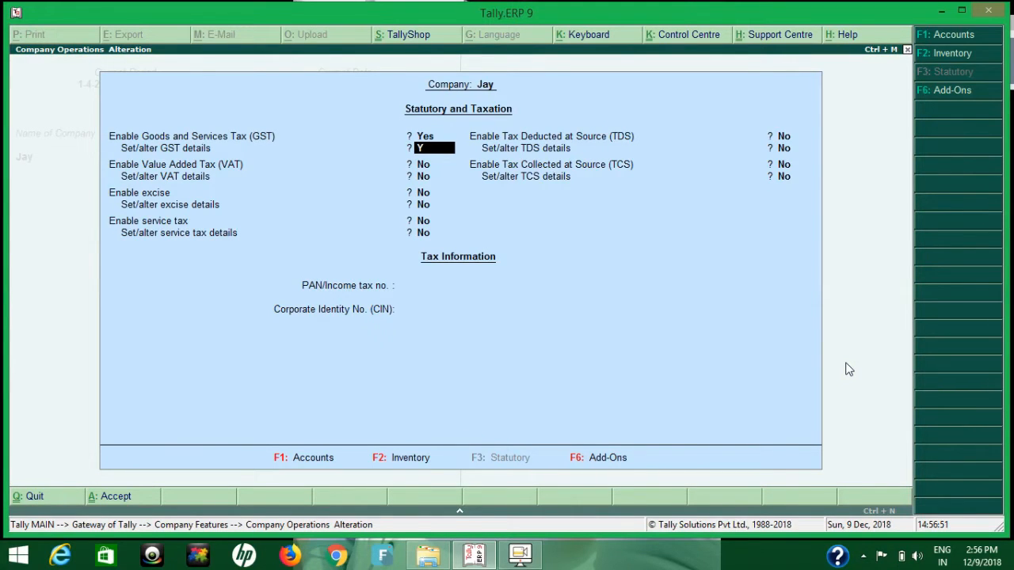
pyautogui.press('Return')
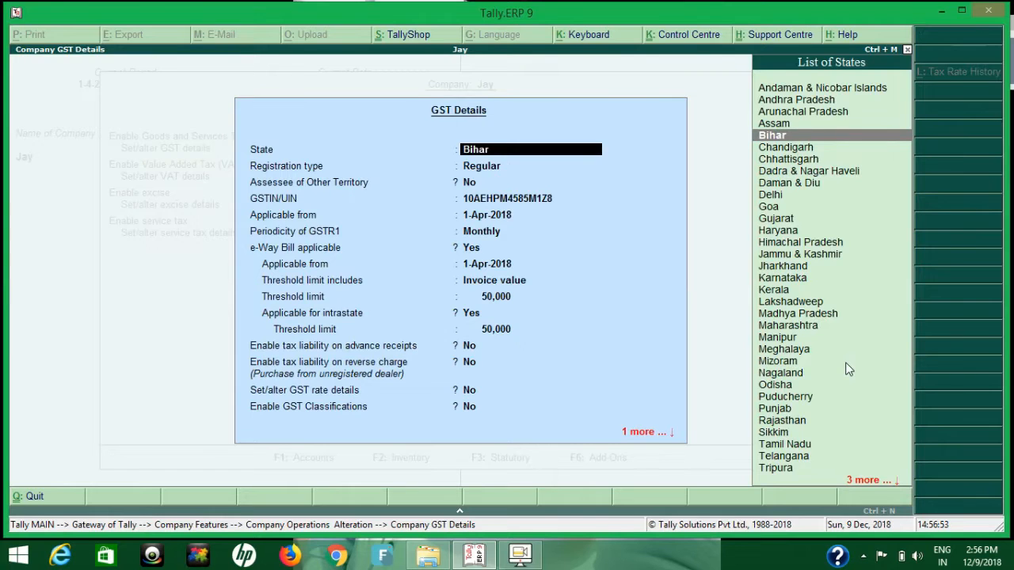
pyautogui.hotkey('ctrl', 'a')
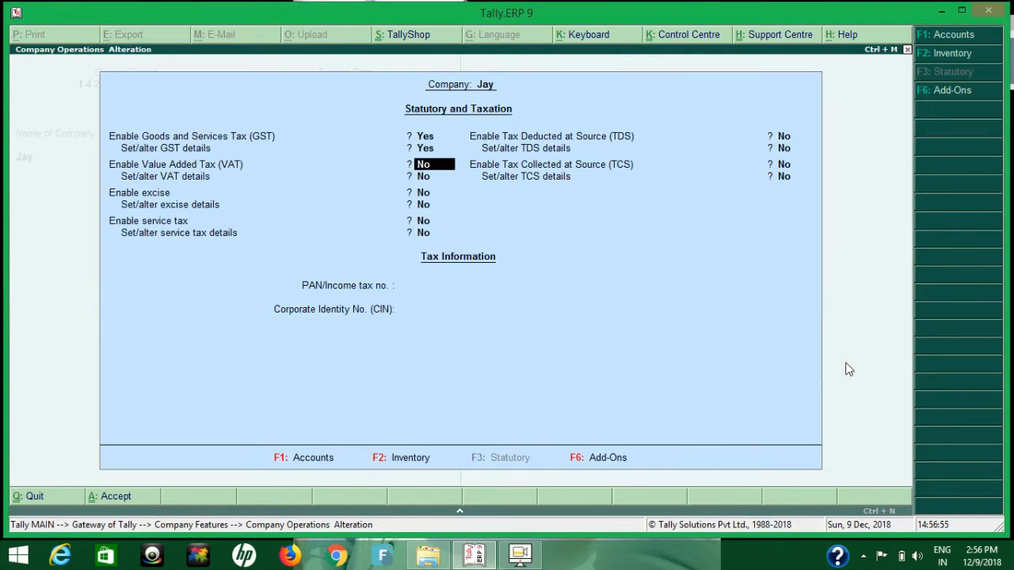
pyautogui.hotkey('ctrl', 'a')
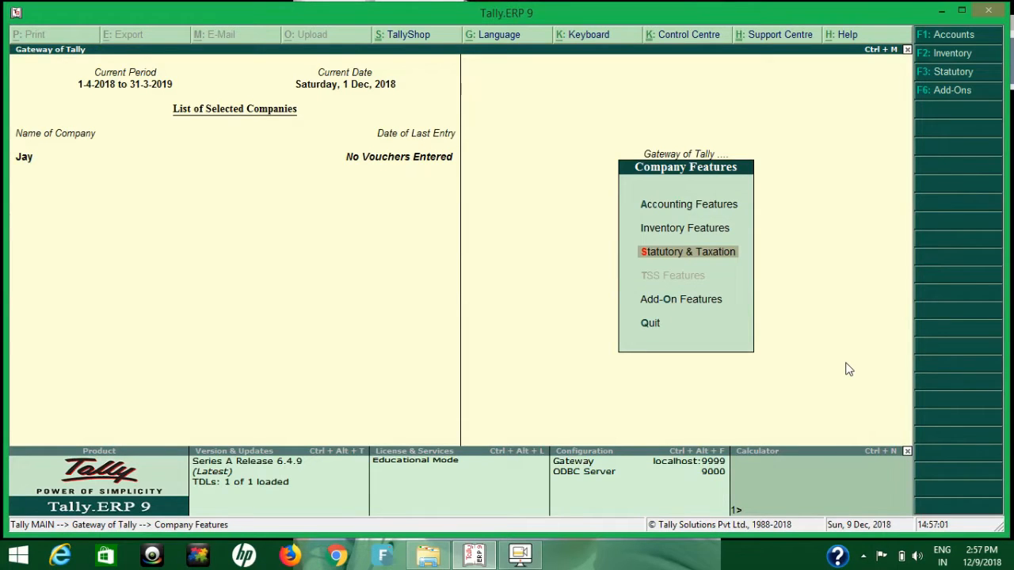
# Accept the company's Accounting Features with bill-wise details kept at Yes, and return to the Gateway of Tally.
pyautogui.press('Up')
pyautogui.press('Up')
pyautogui.press('Return')
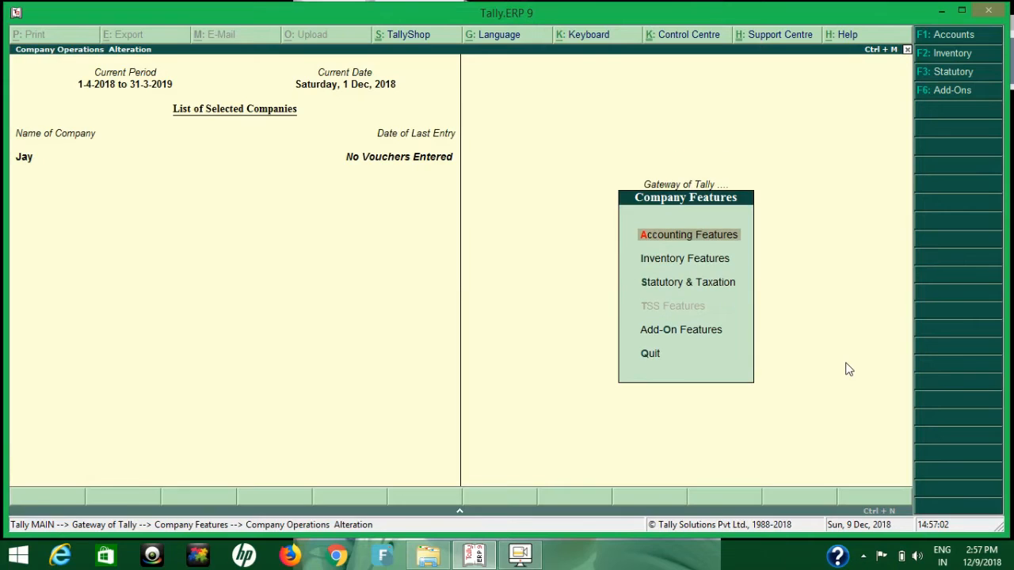
pyautogui.press('Return')
pyautogui.press('Return')
pyautogui.press('Return')
pyautogui.press('Return')
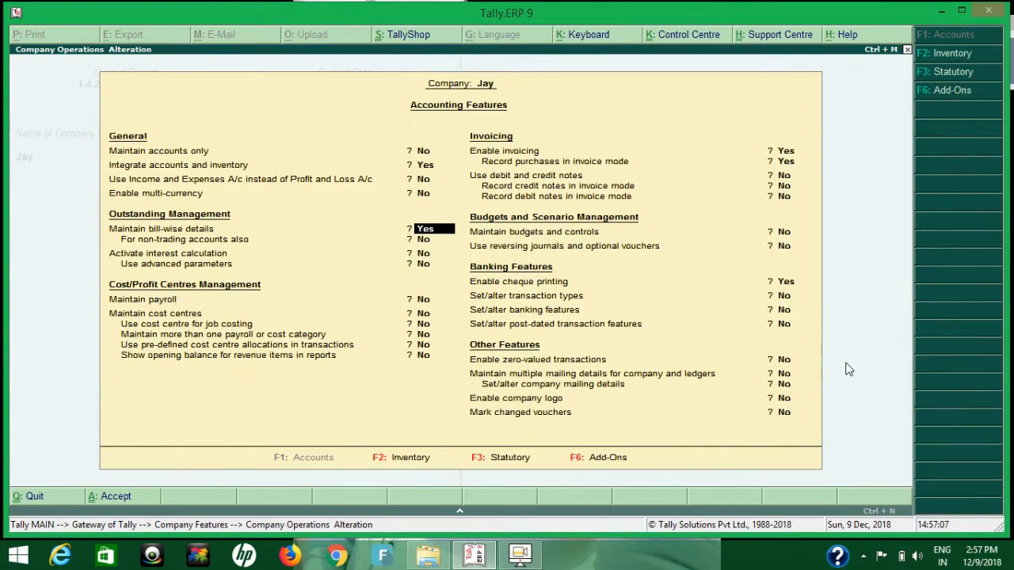
pyautogui.hotkey('ctrl', 'a')
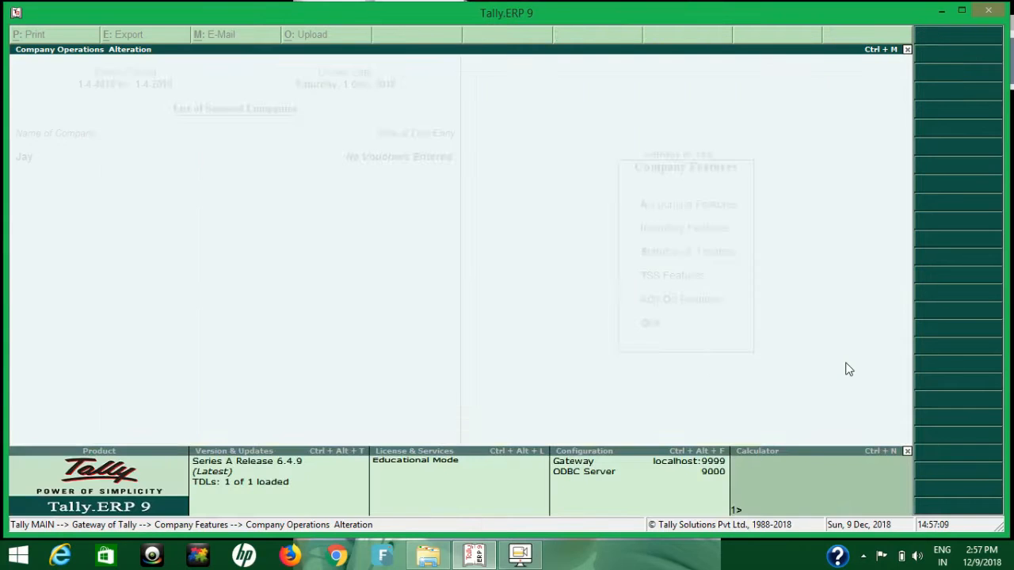
pyautogui.press('Escape')
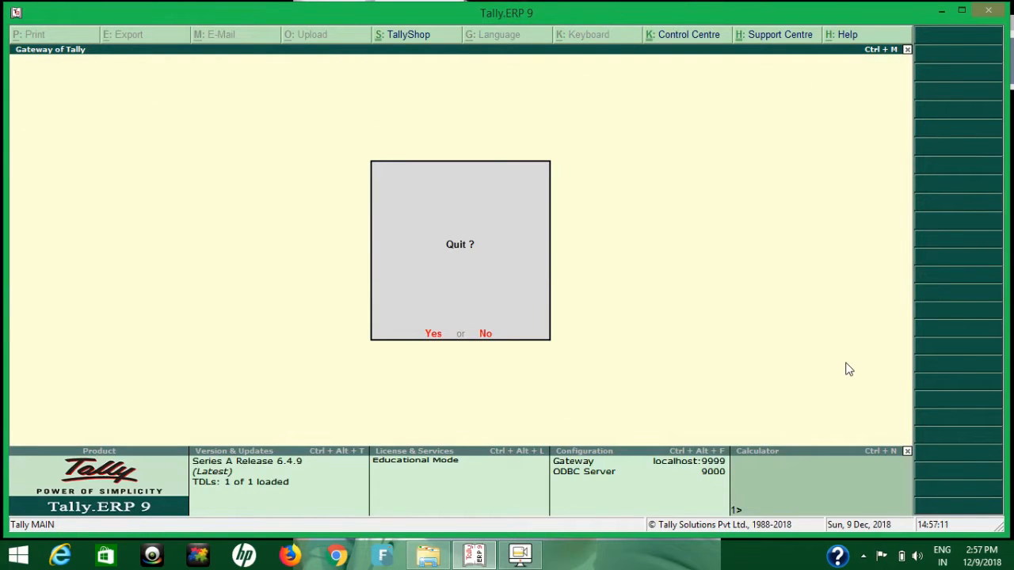
pyautogui.press('n')
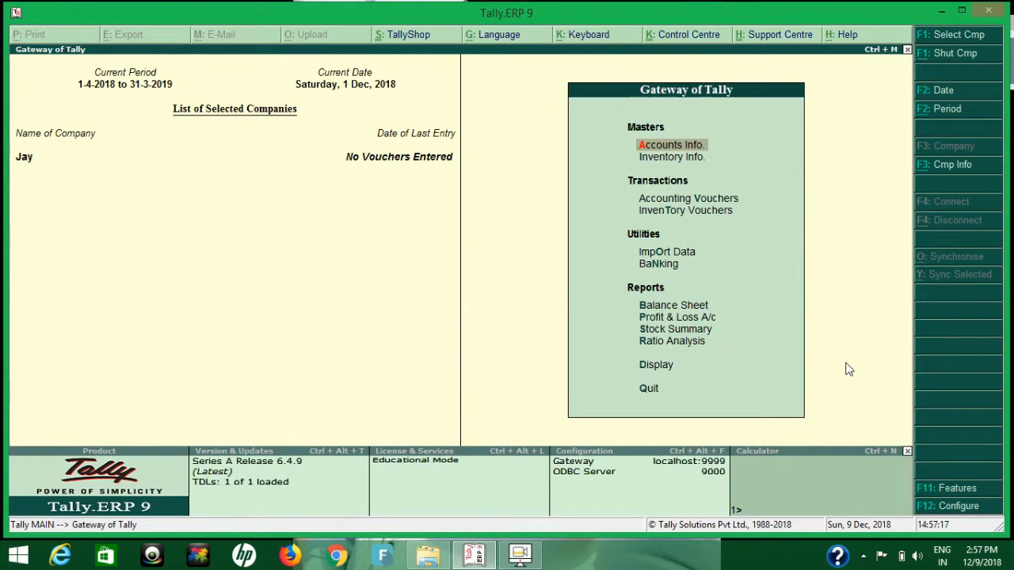
# Open the E-Commerce Operator ledger for alteration from the accounts masters.
pyautogui.press('Down')
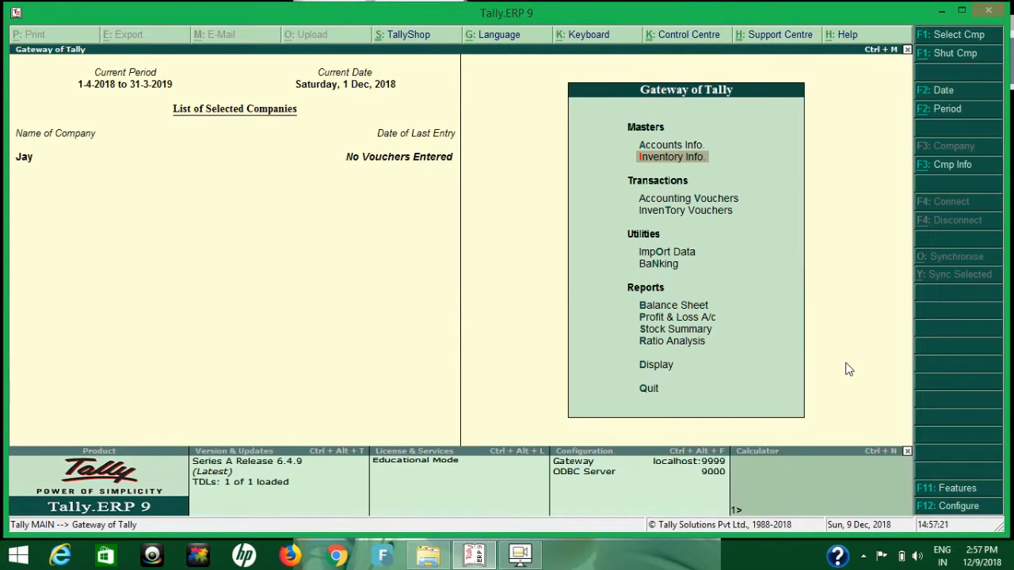
pyautogui.press('Up')
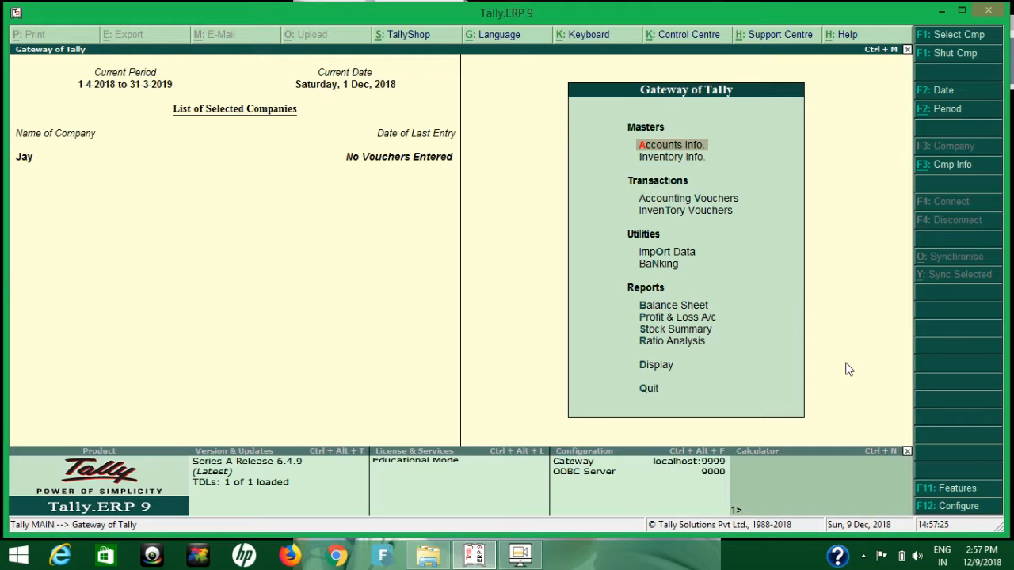
pyautogui.press('Return')
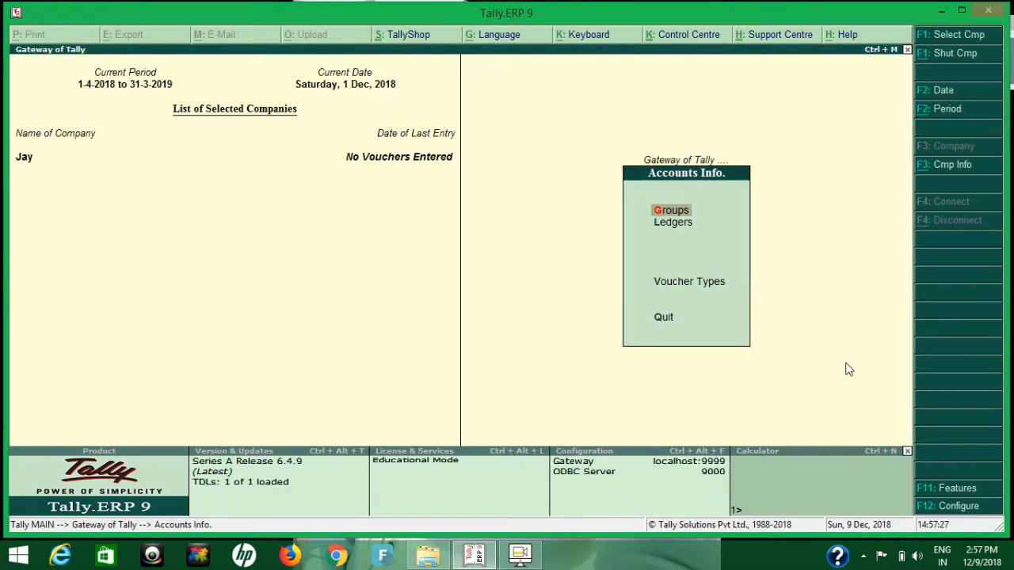
pyautogui.press('Down')
pyautogui.press('Return')
pyautogui.press('Down')
pyautogui.press('Down')
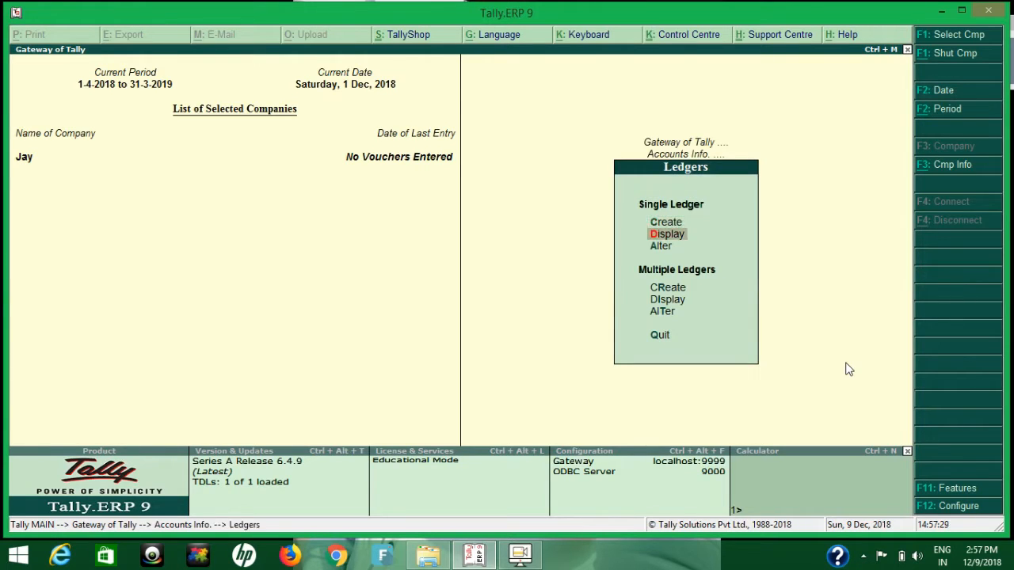
pyautogui.press('Return')
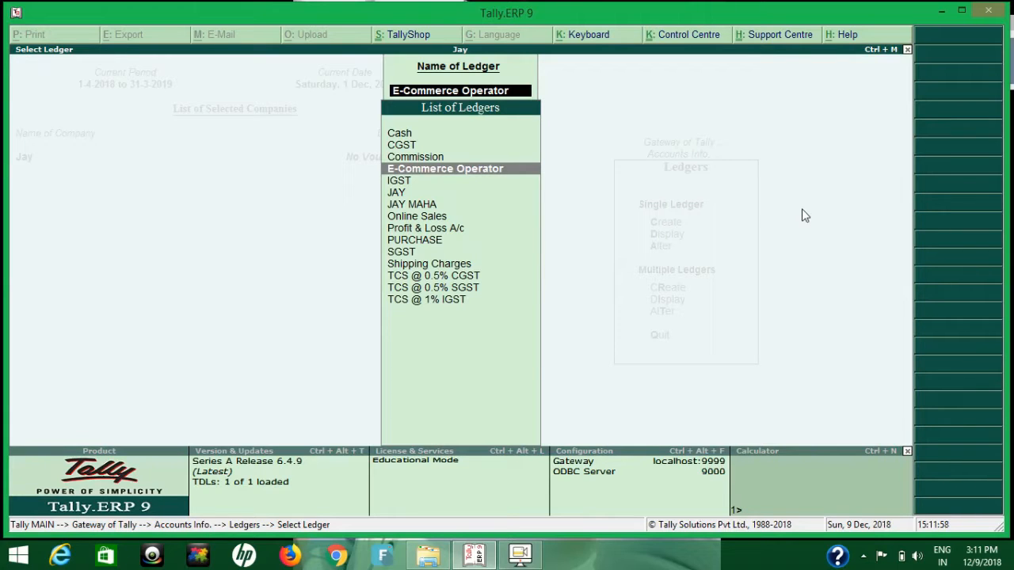
pyautogui.press('Return')
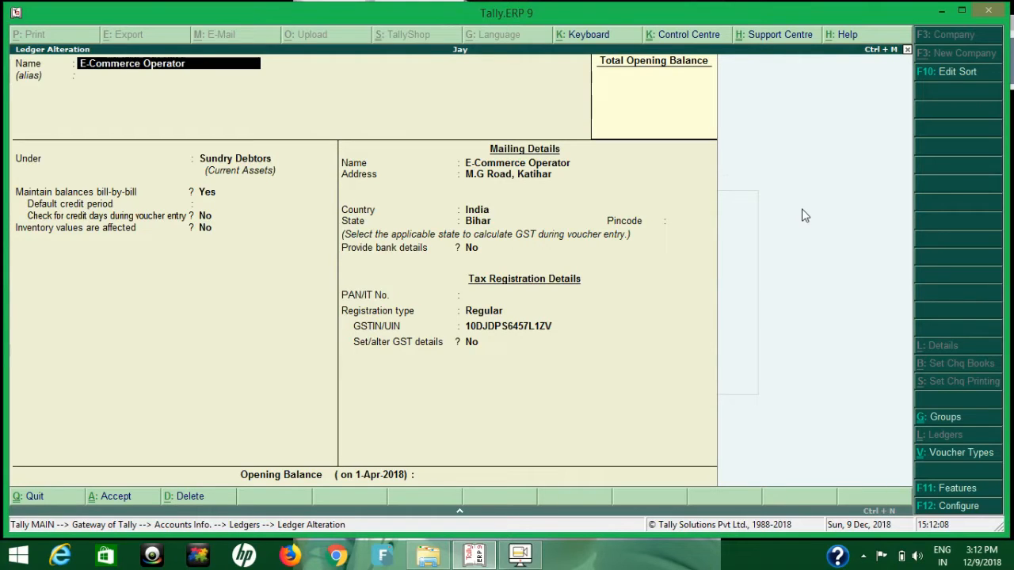
# Keep the ledger under Sundry Debtors with bill-by-bill balances, country India, state Bihar, registration type Regular and the existing GSTIN.
pyautogui.press('Return')
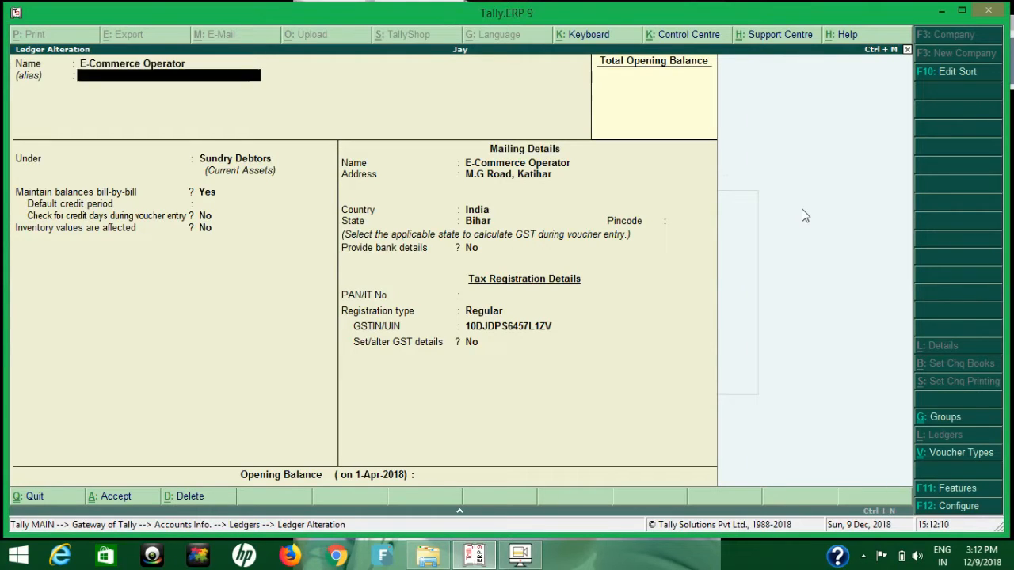
pyautogui.press('Return')
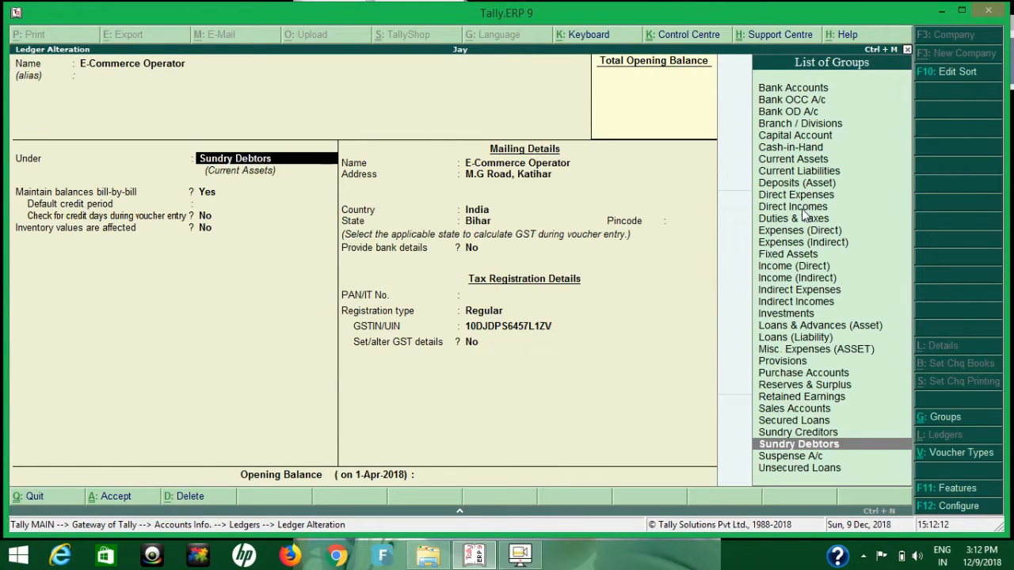
pyautogui.press('Return')
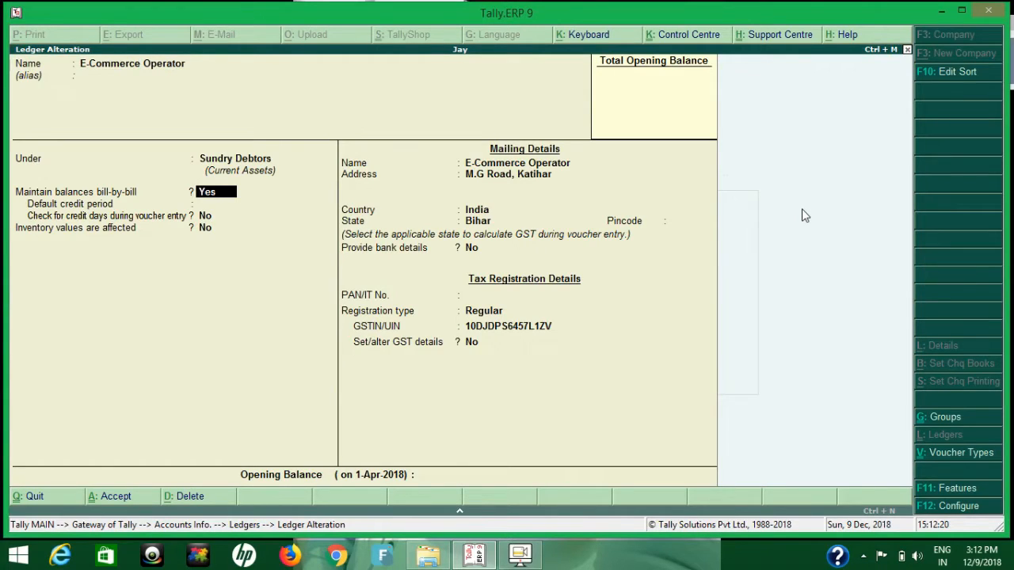
pyautogui.press('Return')
pyautogui.press('Return')
pyautogui.press('Return')
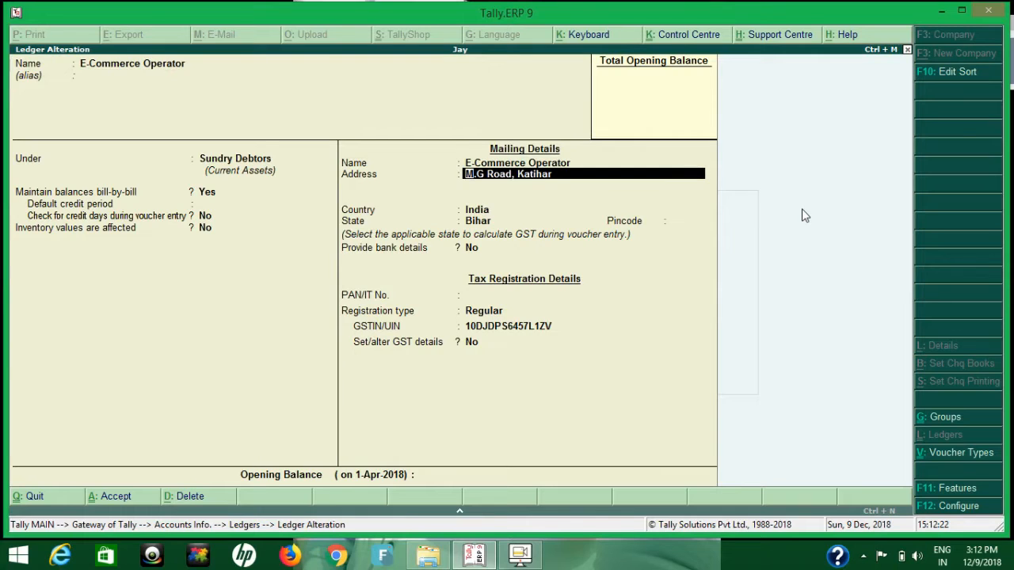
pyautogui.press('Return')
pyautogui.press('Return')
pyautogui.press('Return')
pyautogui.press('Return')
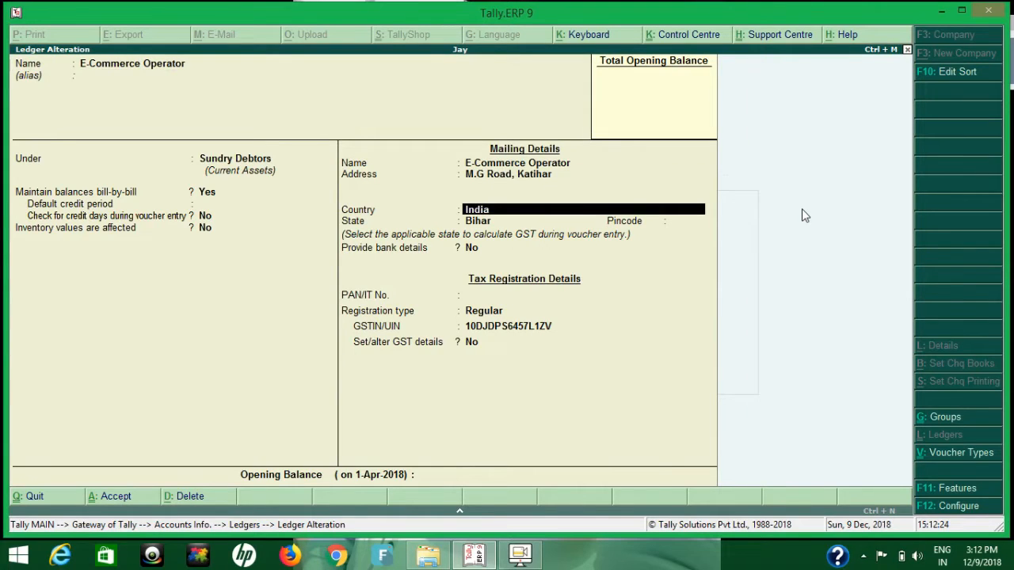
pyautogui.press('Return')
pyautogui.press('Return')
pyautogui.press('Return')
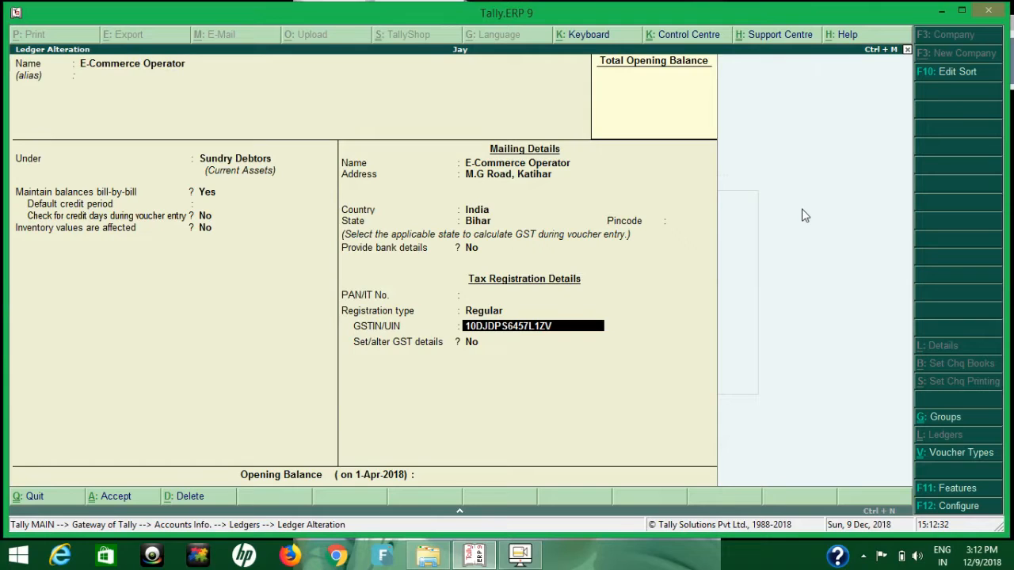
pyautogui.press('Return')
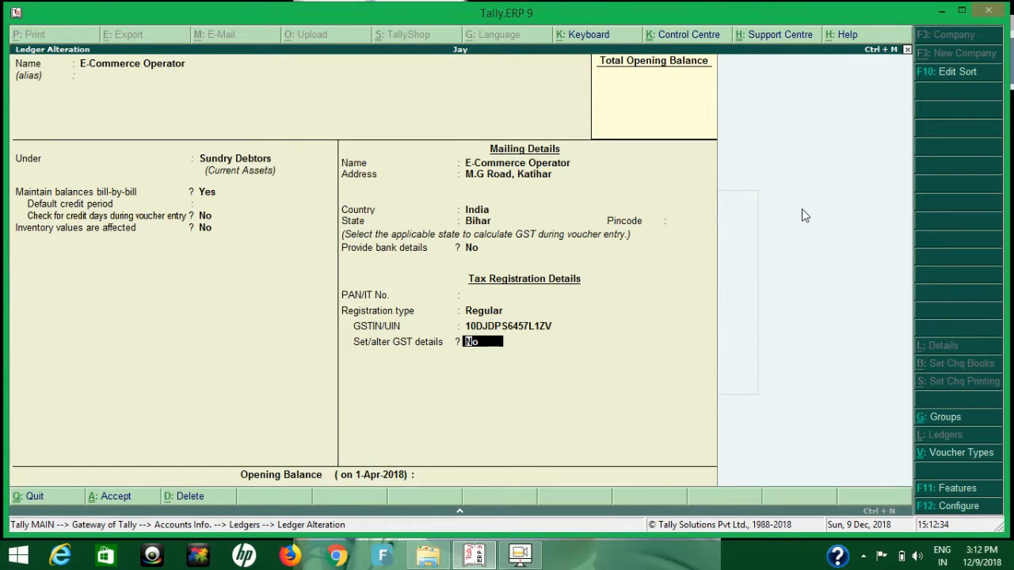
# Mark the ledger's party as an e-commerce operator in its GST details and save the ledger.
pyautogui.press('y')
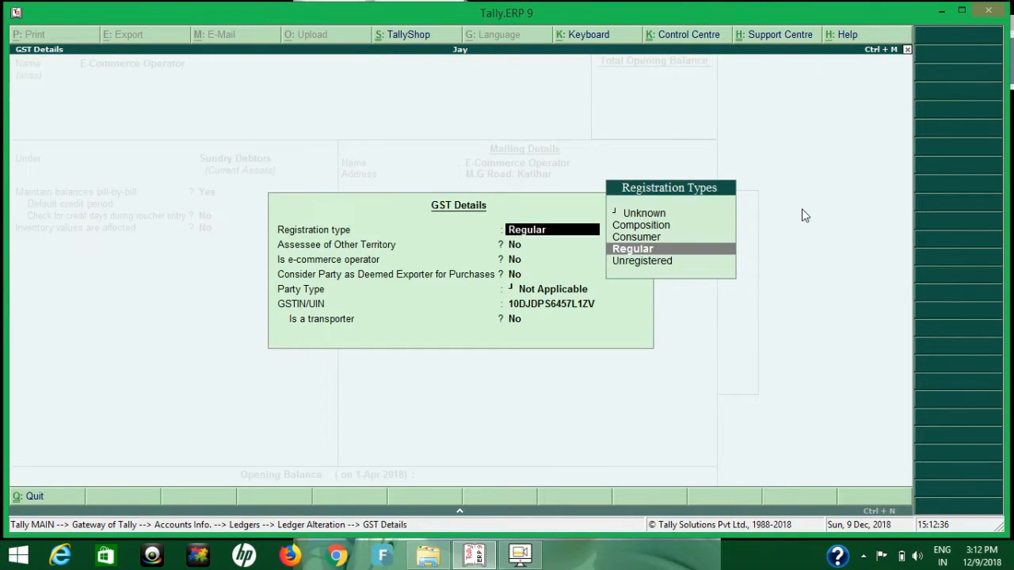
pyautogui.press('Return')
pyautogui.press('Return')
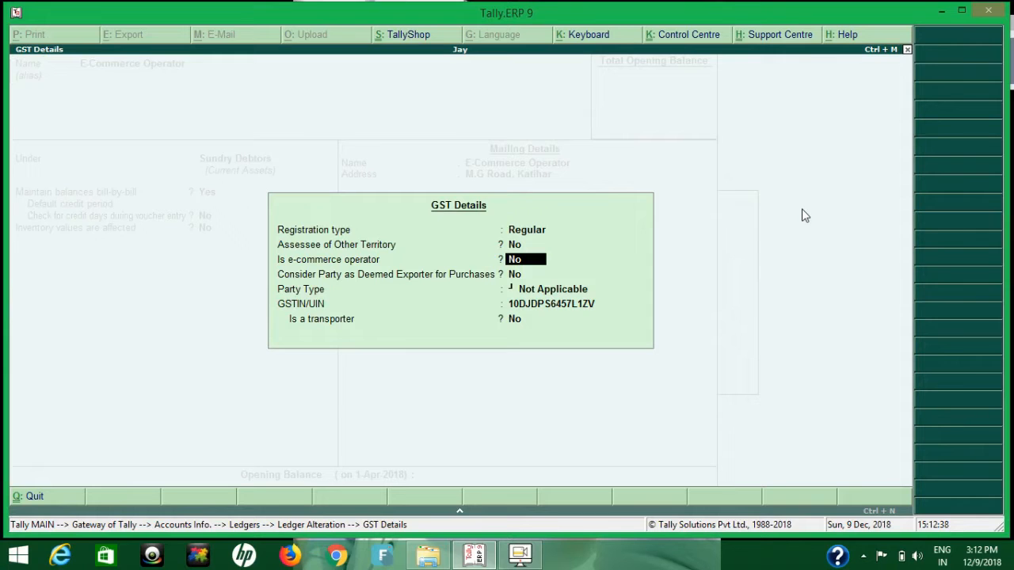
pyautogui.press('y')
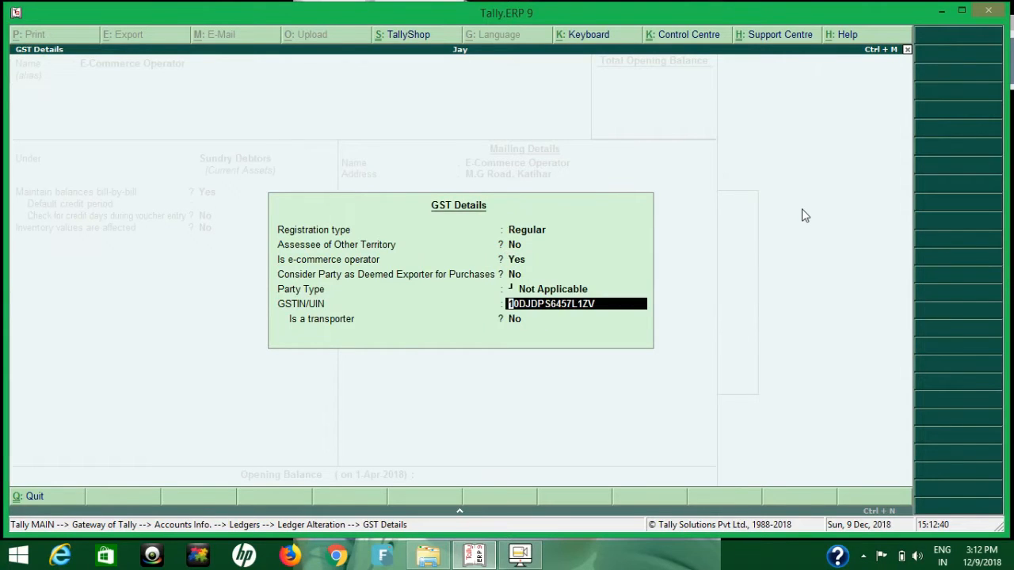
pyautogui.press('Return')
pyautogui.press('Return')
pyautogui.press('Return')
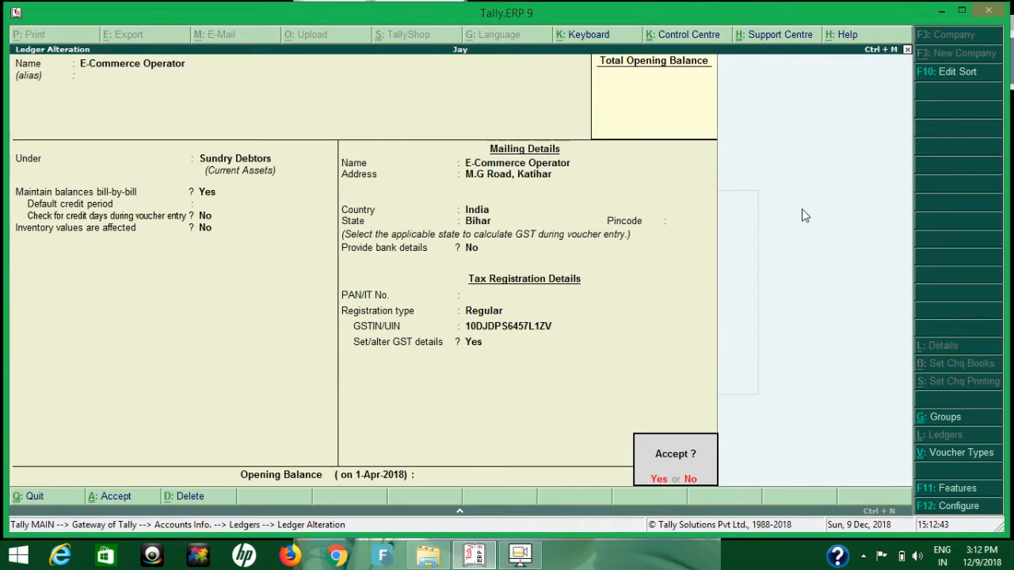
pyautogui.press('y')
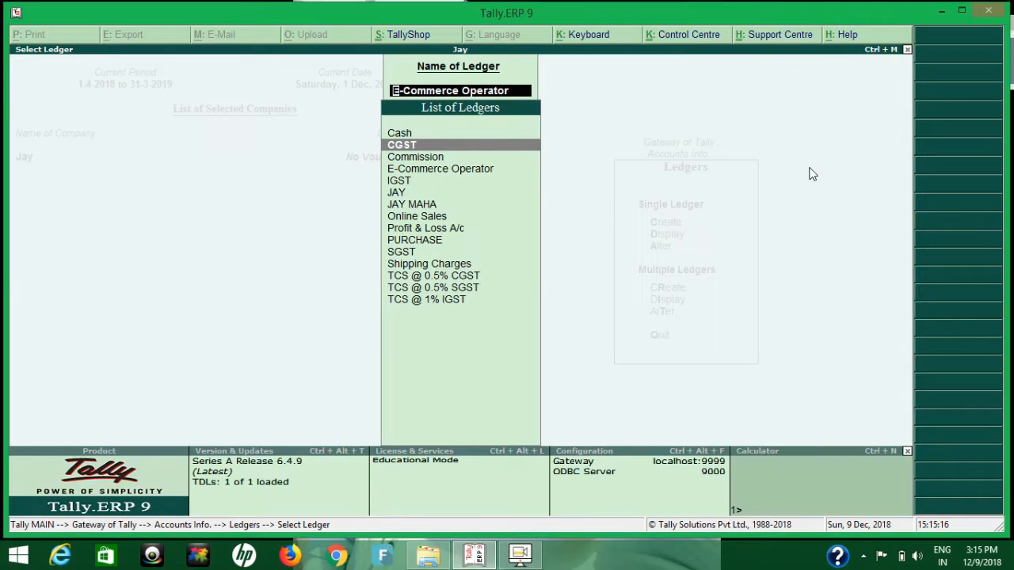
# Open the Commission ledger for alteration, keeping it under Indirect Expenses with ledger type Not Applicable and GST Applicable.
pyautogui.press('Down')
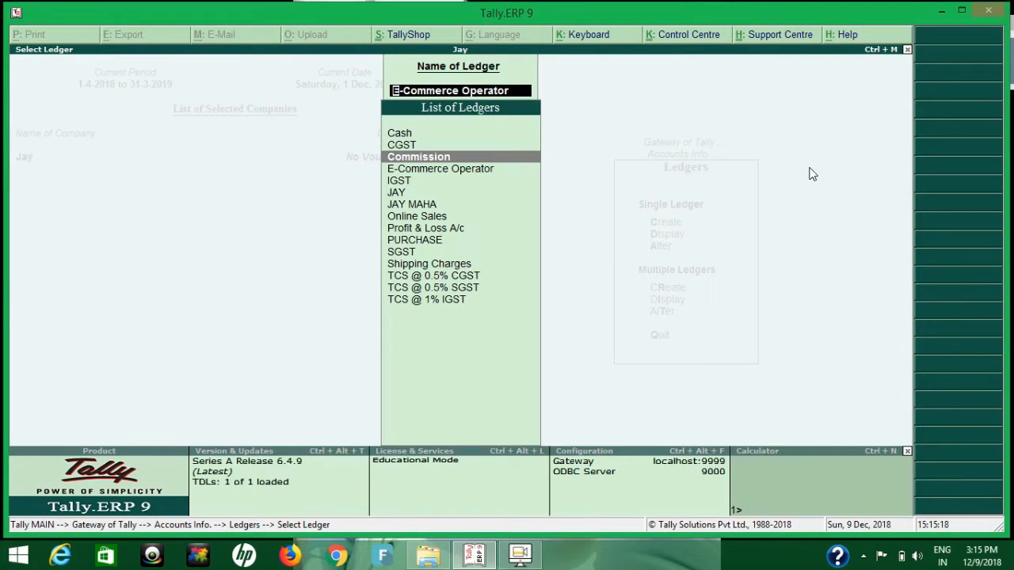
pyautogui.press('Return')
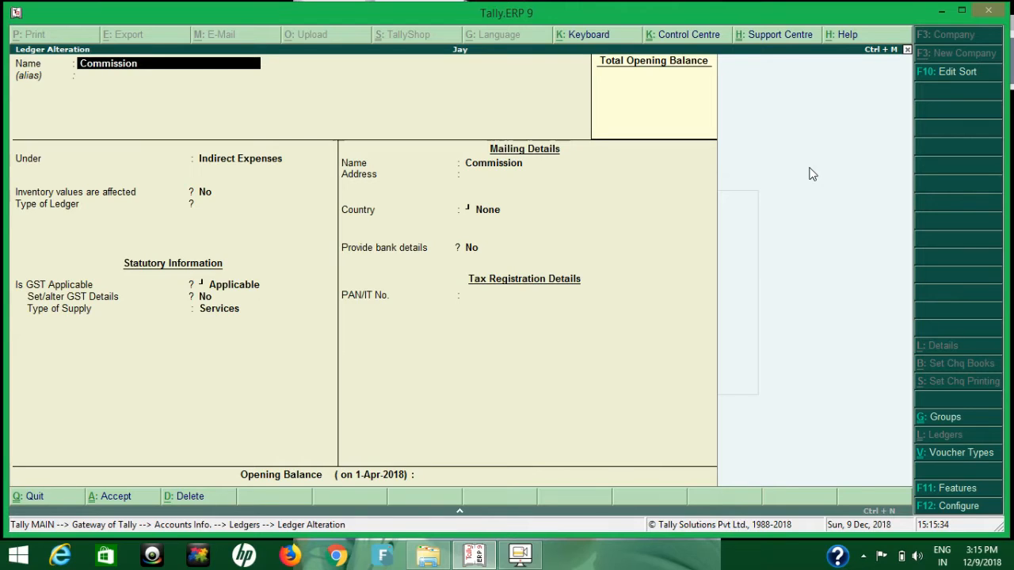
pyautogui.press('Return')
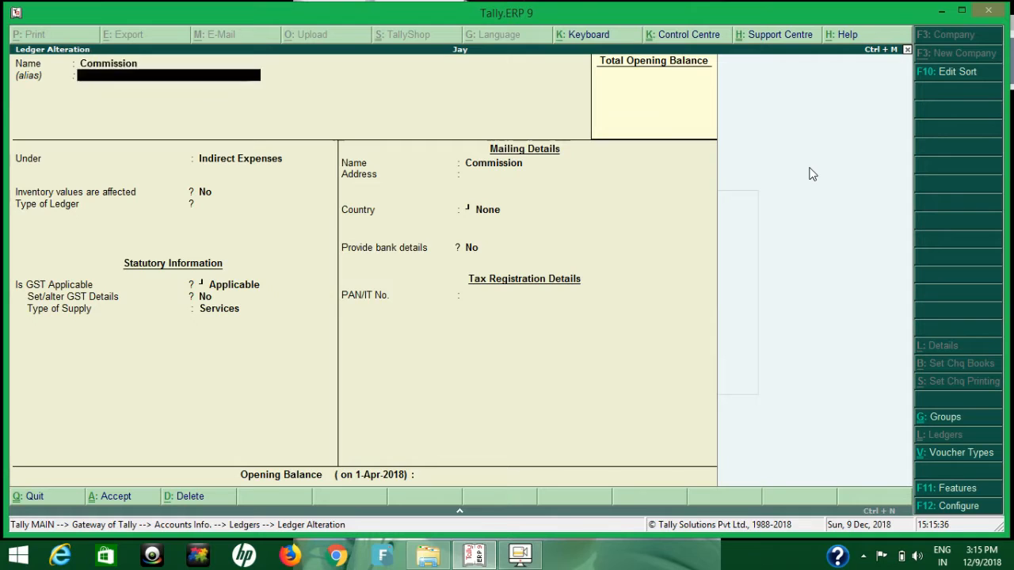
pyautogui.press('Return')
pyautogui.press('Return')
pyautogui.press('Return')
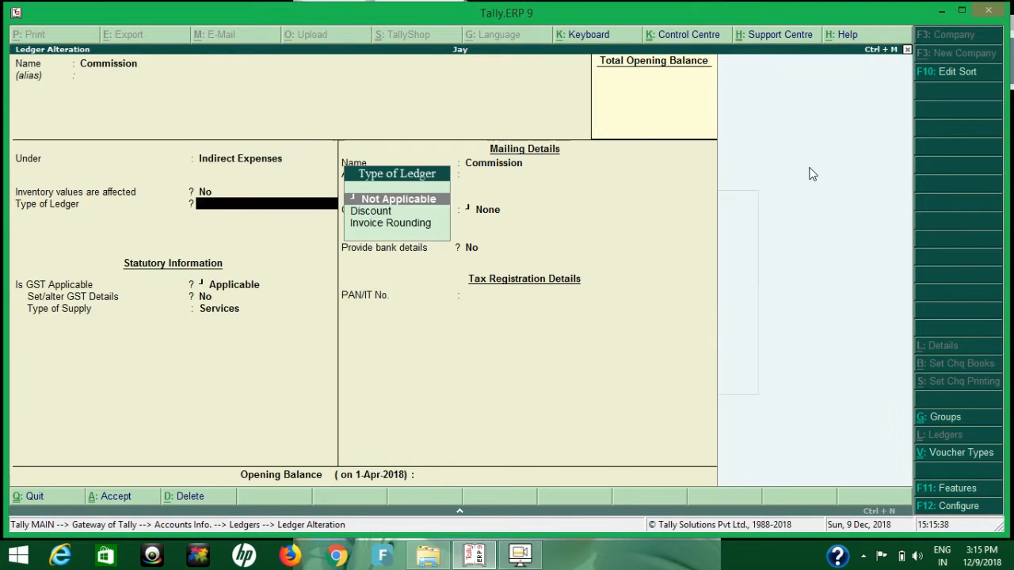
pyautogui.press('Return')
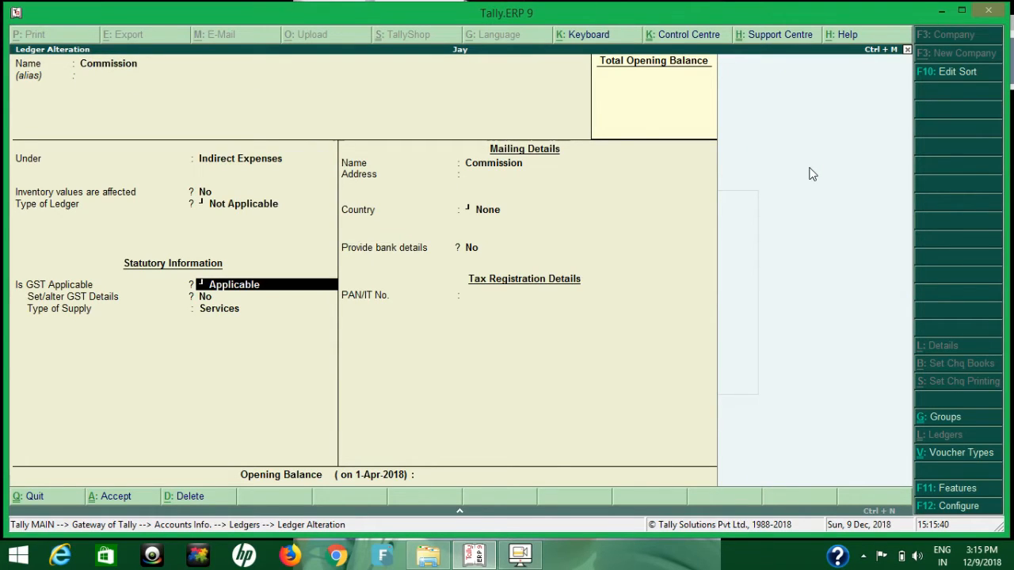
pyautogui.press('Return')
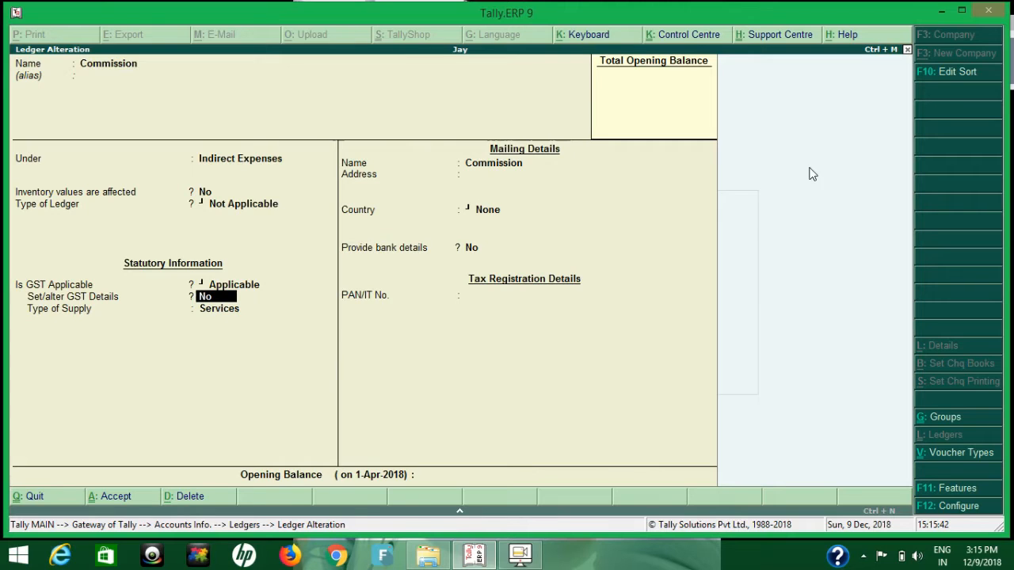
# Open the Commission ledger's GST details and accept HSN/SAC 4567, nature of transaction Not Applicable and taxable at 18% integrated tax.
pyautogui.write('y')
pyautogui.press('Return')
pyautogui.press('Return')
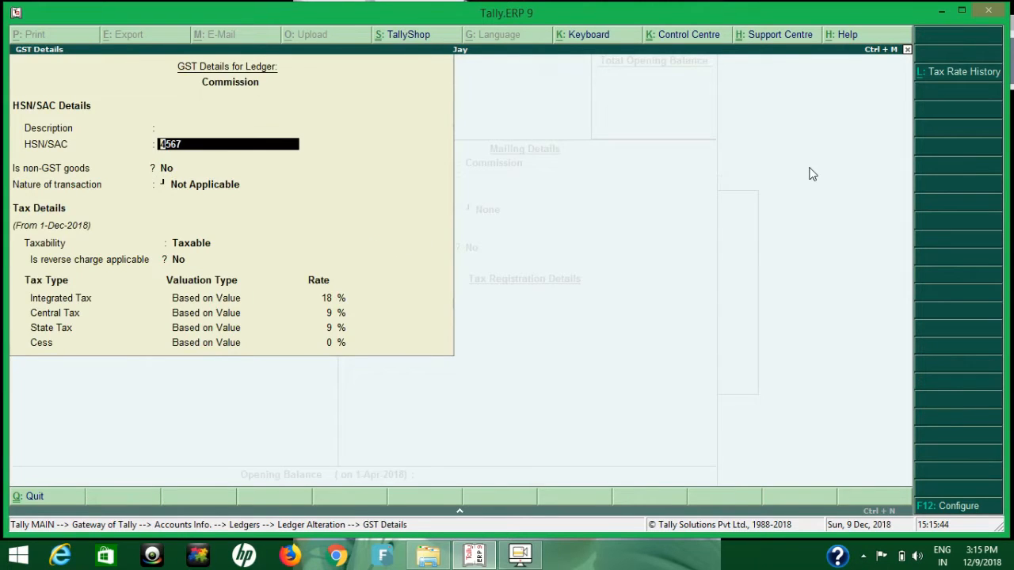
pyautogui.press('Return')
pyautogui.press('Up')
pyautogui.press('Return')
pyautogui.press('Return')
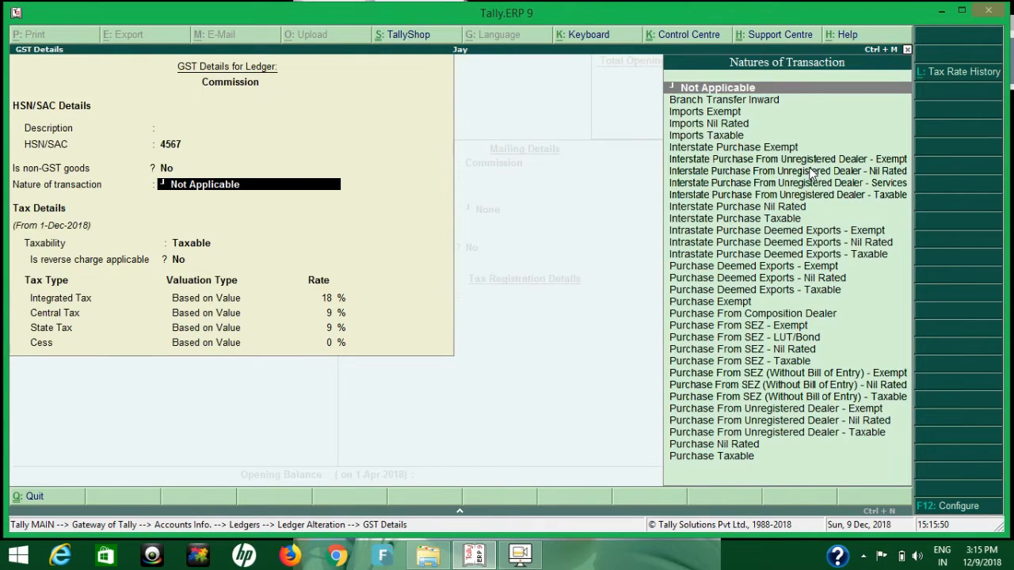
pyautogui.press('Return')
pyautogui.press('Return')
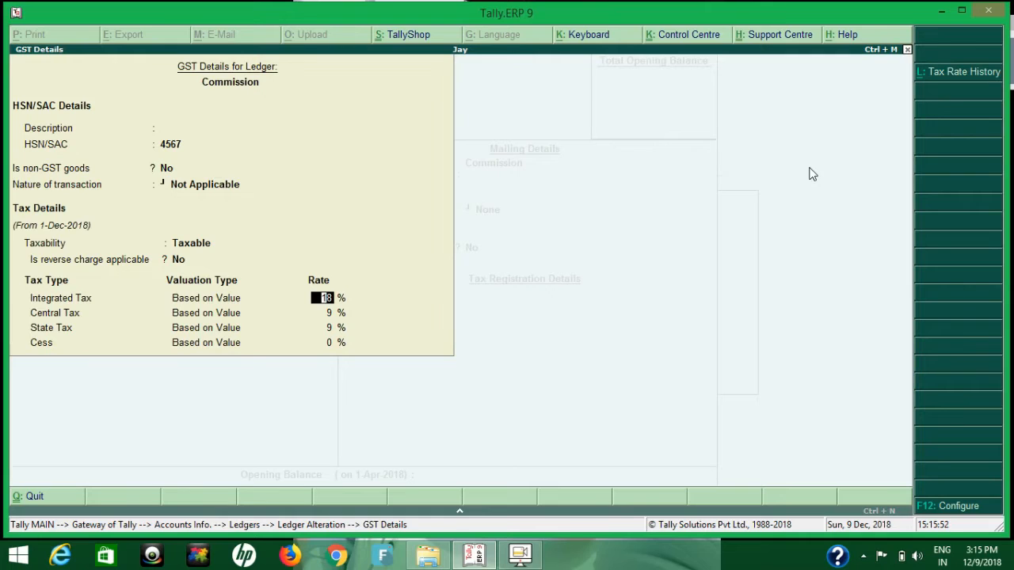
pyautogui.press('Return')
pyautogui.press('Return')
pyautogui.press('Return')
pyautogui.press('Return')
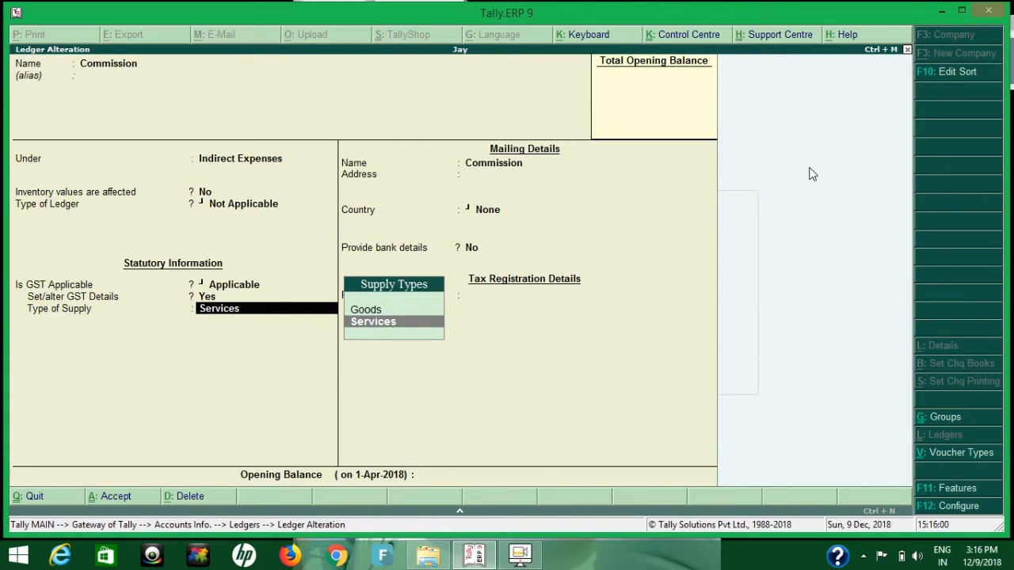
# Keep the Commission ledger's type of supply as Services and save the ledger.
pyautogui.press('Return')
pyautogui.press('Return')
pyautogui.press('Return')
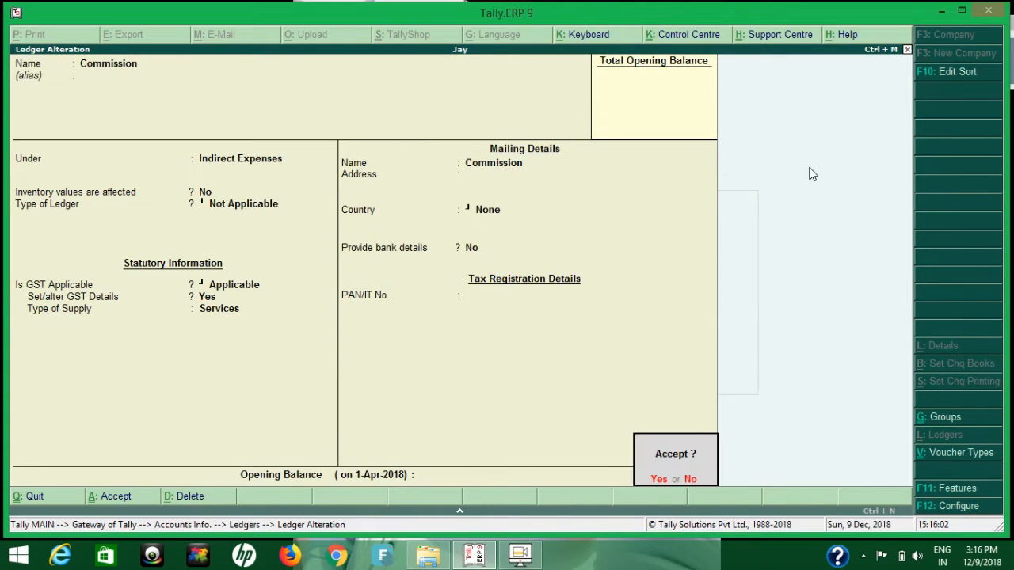
pyautogui.press('Return')
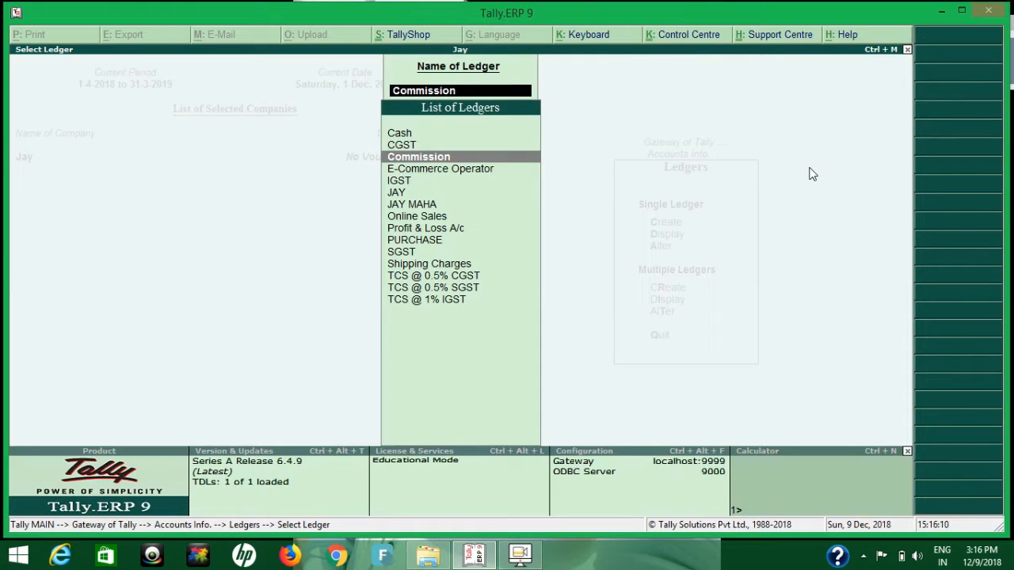
# Open the Online Sales ledger for alteration, keeping it under Sales Accounts with inventory values affected and ledger type Not Applicable.
pyautogui.press('Down')
pyautogui.press('Down')
pyautogui.press('Down')
pyautogui.press('Down')
pyautogui.press('Down')
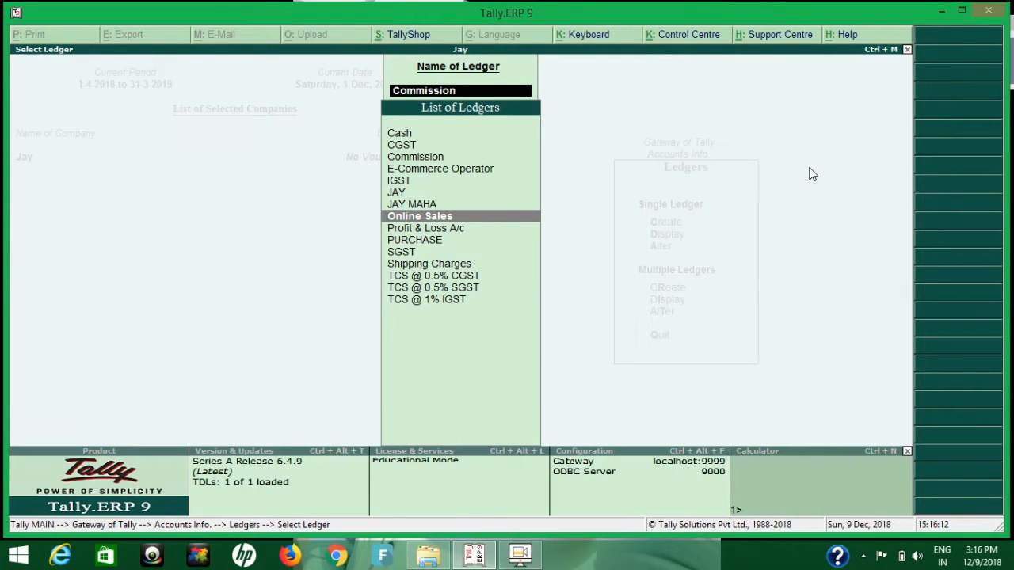
pyautogui.press('Down')
pyautogui.press('Up')
pyautogui.press('Return')
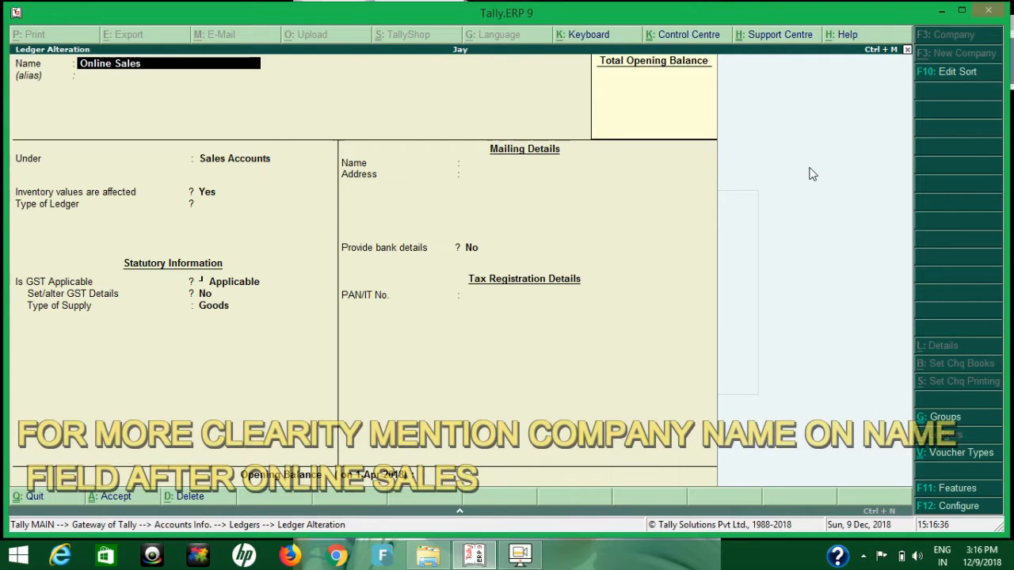
pyautogui.press('Return')
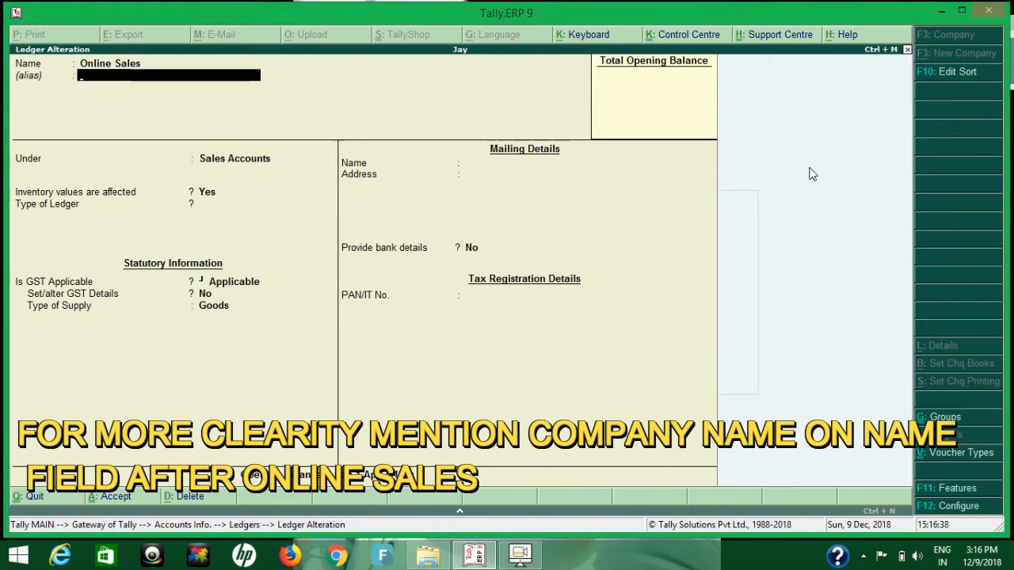
pyautogui.press('Return')
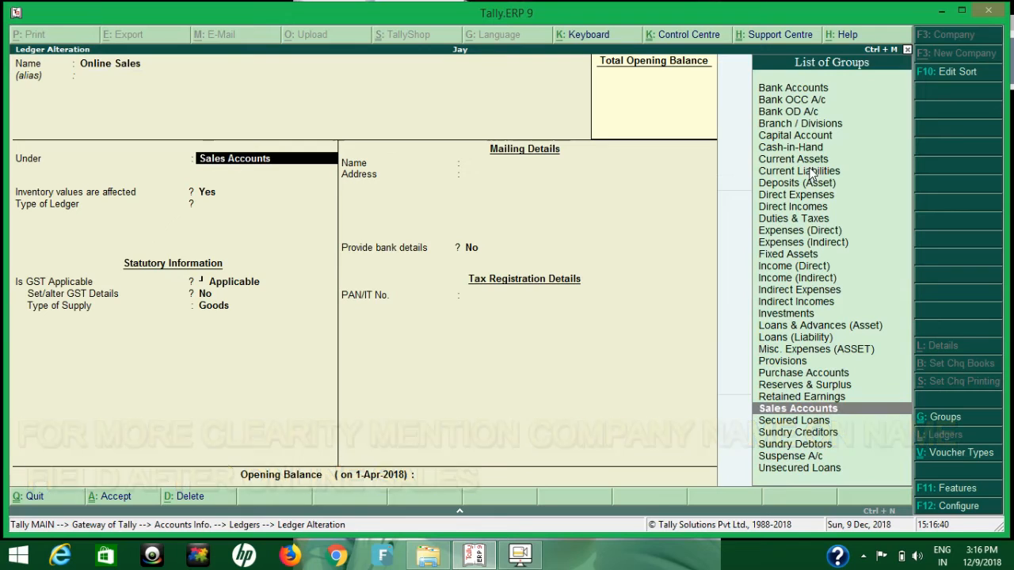
pyautogui.press('Return')
# Keep GST Applicable for Online Sales without altering GST details, leave the type of supply as Goods, and save the ledger.
pyautogui.press('Return')
pyautogui.press('Return')
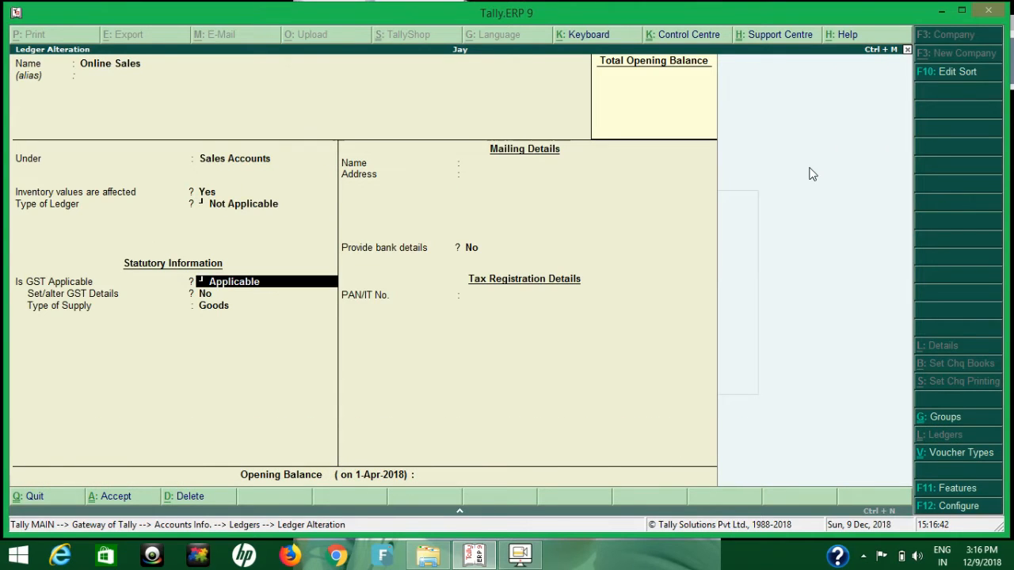
pyautogui.press('Return')
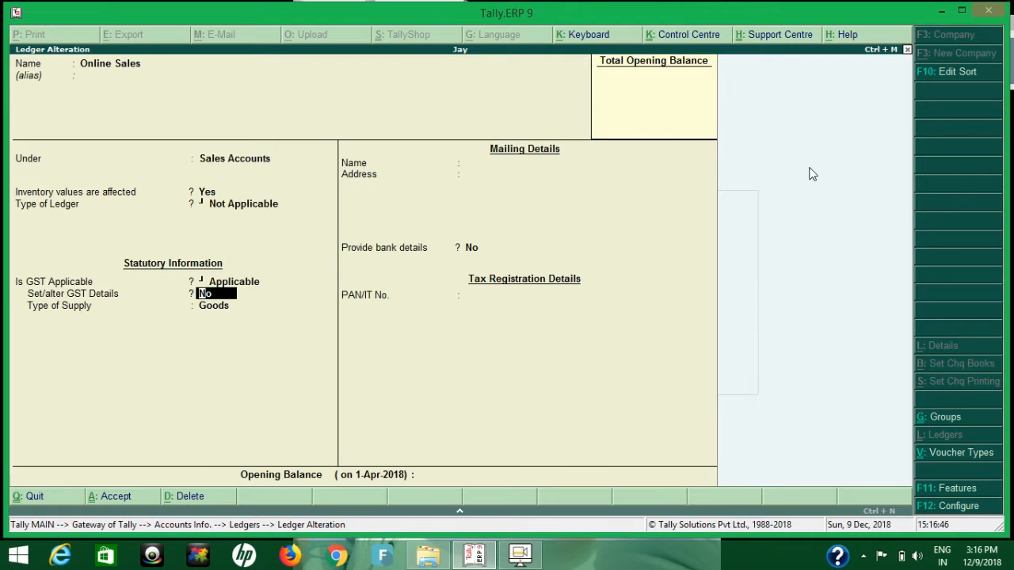
pyautogui.press('Return')
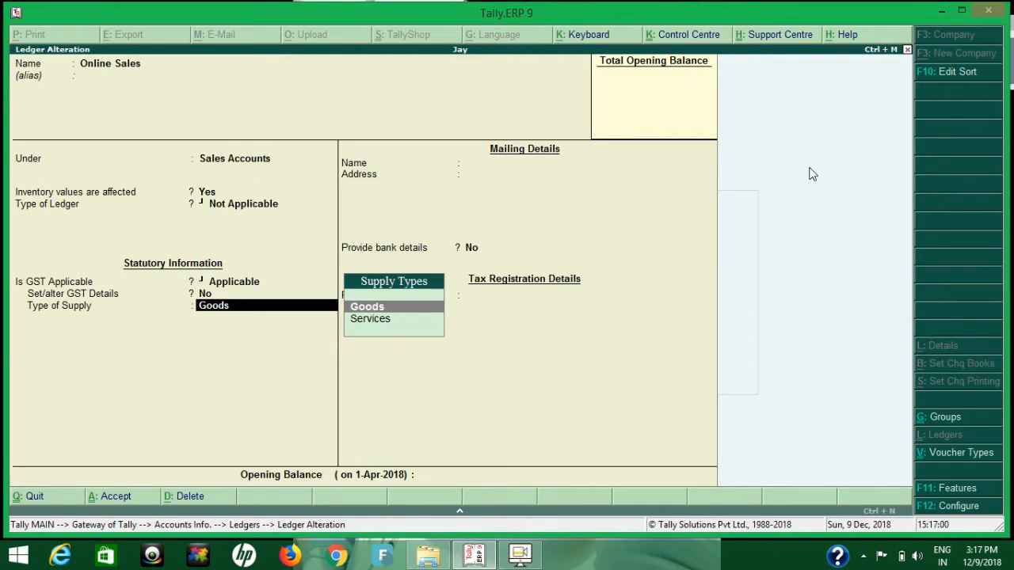
pyautogui.press('Return')
pyautogui.press('Return')
pyautogui.press('Return')
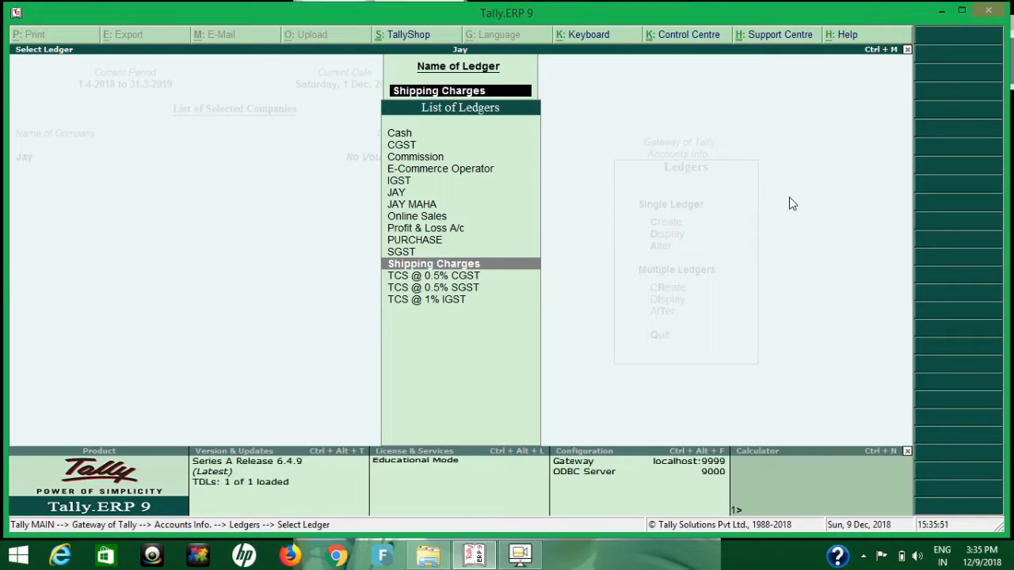
# Open the Shipping Charges ledger for alteration, keeping it under Indirect Expenses with ledger type Not Applicable and GST Applicable.
pyautogui.press('Return')
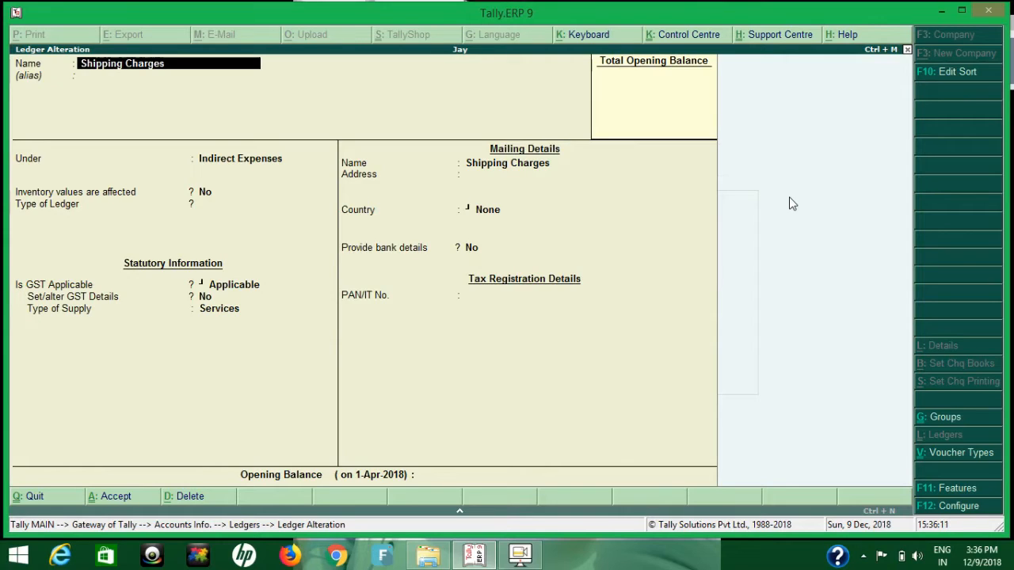
pyautogui.press('Return')
pyautogui.press('Return')
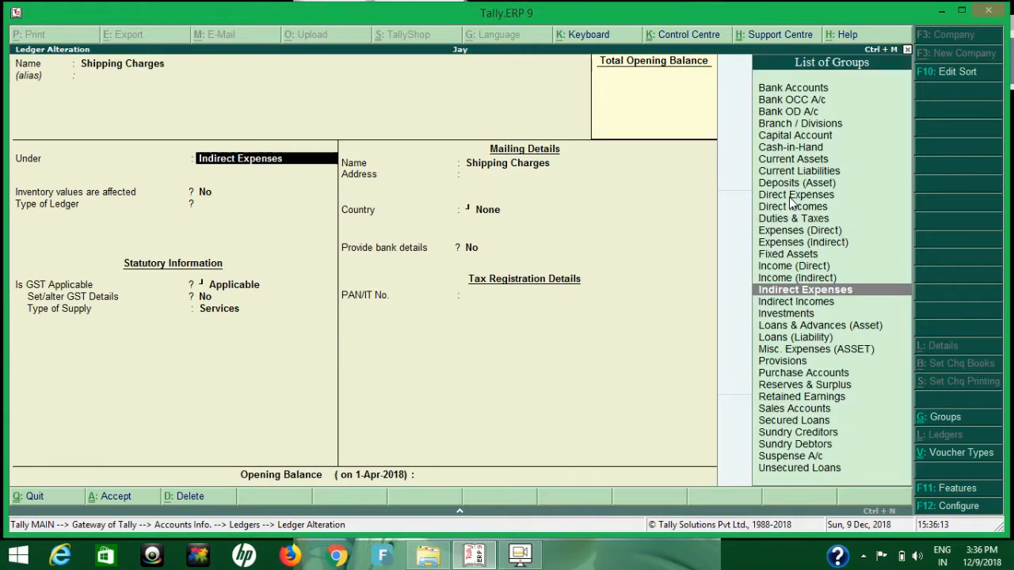
pyautogui.press('Return')
pyautogui.press('Return')
pyautogui.press('Return')
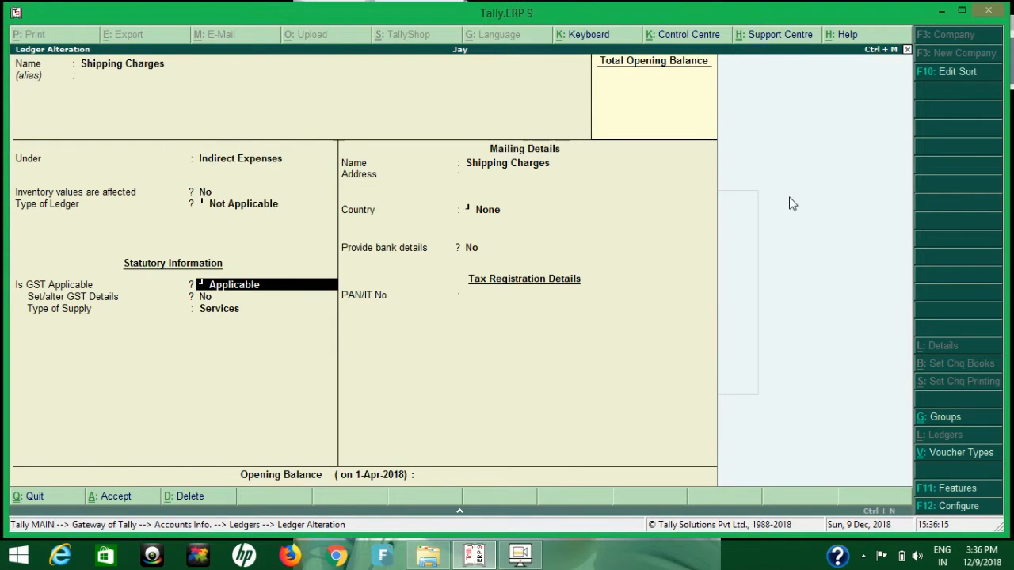
pyautogui.press('Return')
# Open the Shipping Charges ledger's GST details and accept it as taxable at 18% integrated, 9% central and 9% state tax.
pyautogui.press('y')
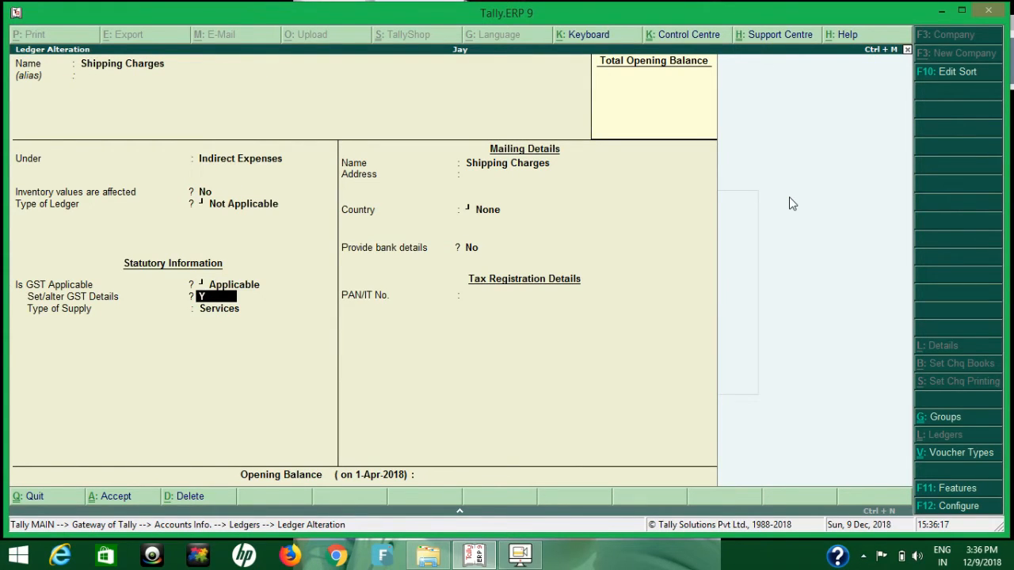
pyautogui.press('Return')
pyautogui.press('Return')
pyautogui.press('Return')
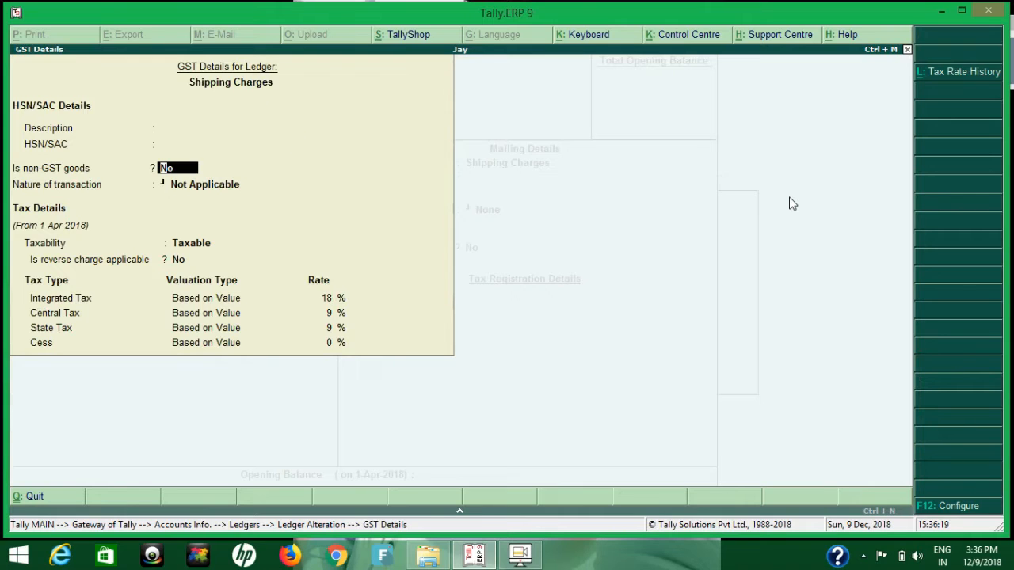
pyautogui.press('Return')
pyautogui.press('Return')
pyautogui.press('Return')
pyautogui.press('Return')
pyautogui.press('Return')
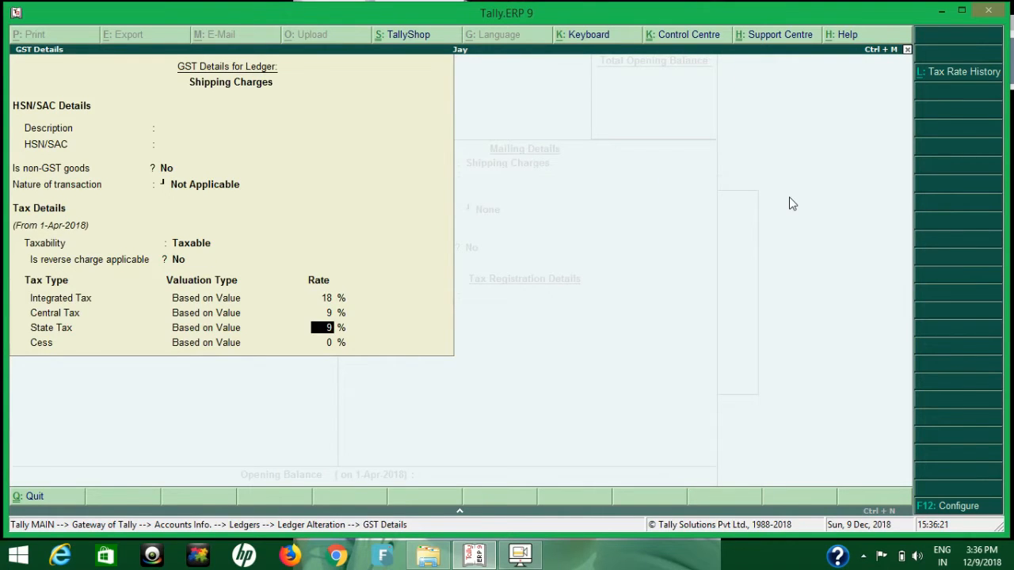
pyautogui.press('Return')
pyautogui.press('Return')
# Accept the remaining Shipping Charges fields with supply type Services and no bank details, and save the ledger.
pyautogui.press('Return')
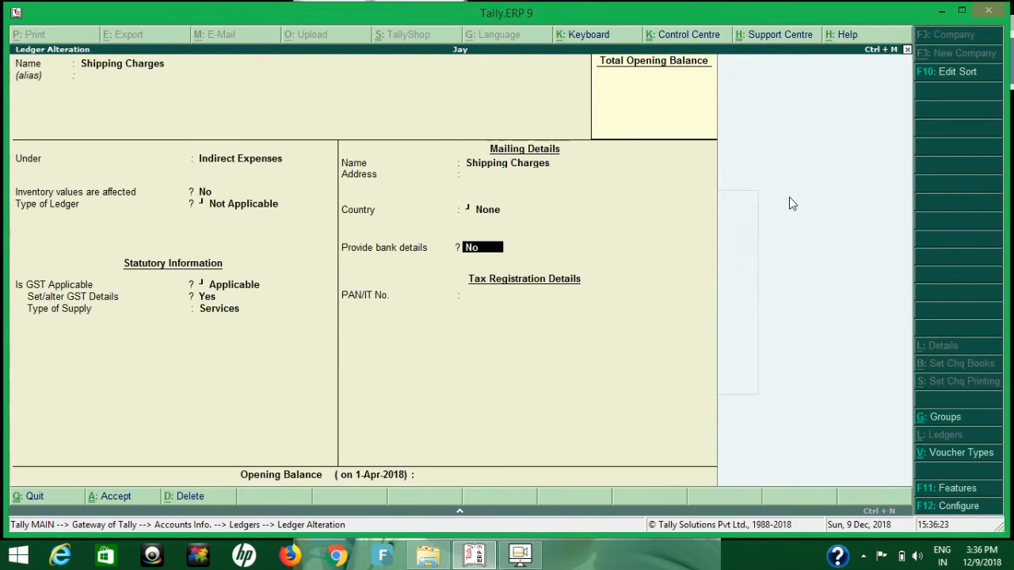
pyautogui.press('Return')
pyautogui.press('Return')
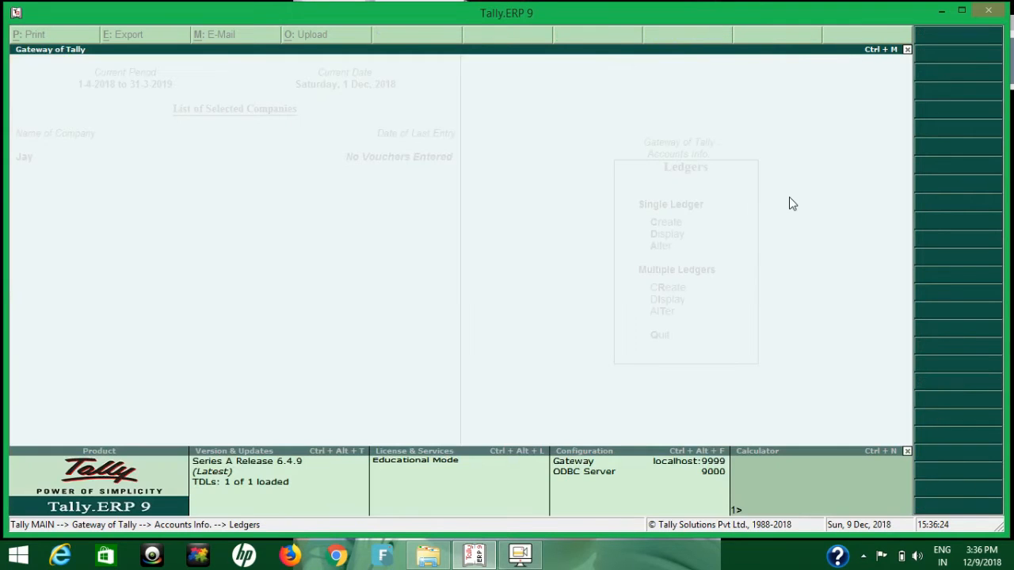
pyautogui.press('Return')
# Examine the group, tax type and calculation percentage of the TCS @ 0.5% CGST, TCS @ 0.5% SGST and TCS @ 1% IGST ledgers.
pyautogui.press('Down')
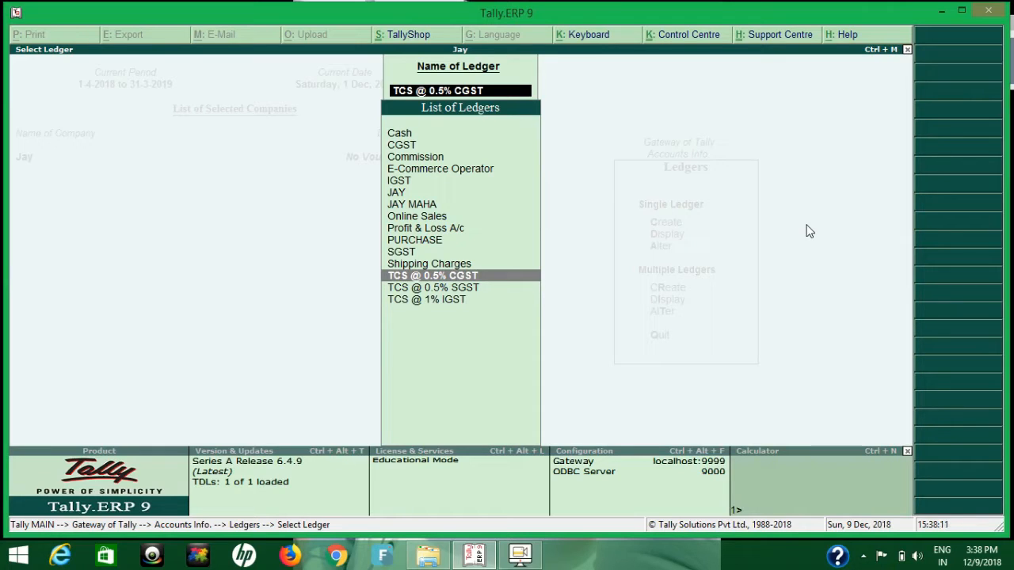
pyautogui.press('Return')
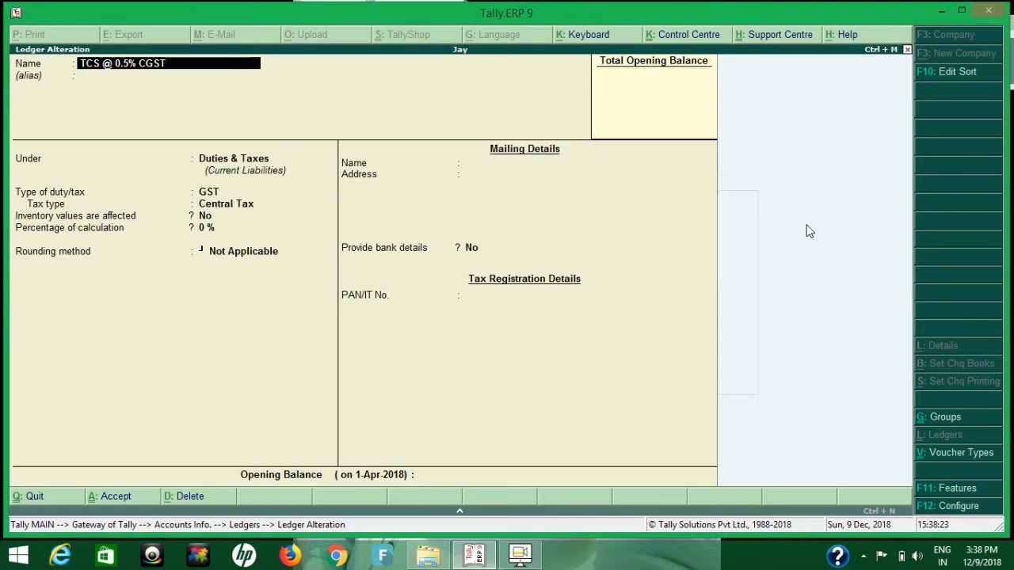
pyautogui.press('Escape')
pyautogui.press('y')
pyautogui.press('Down')
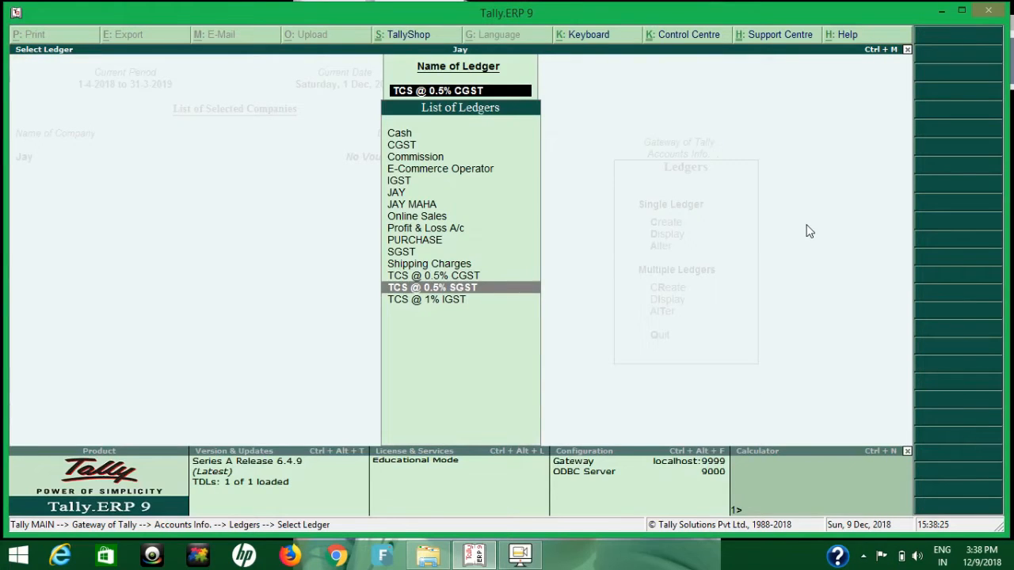
pyautogui.press('Return')
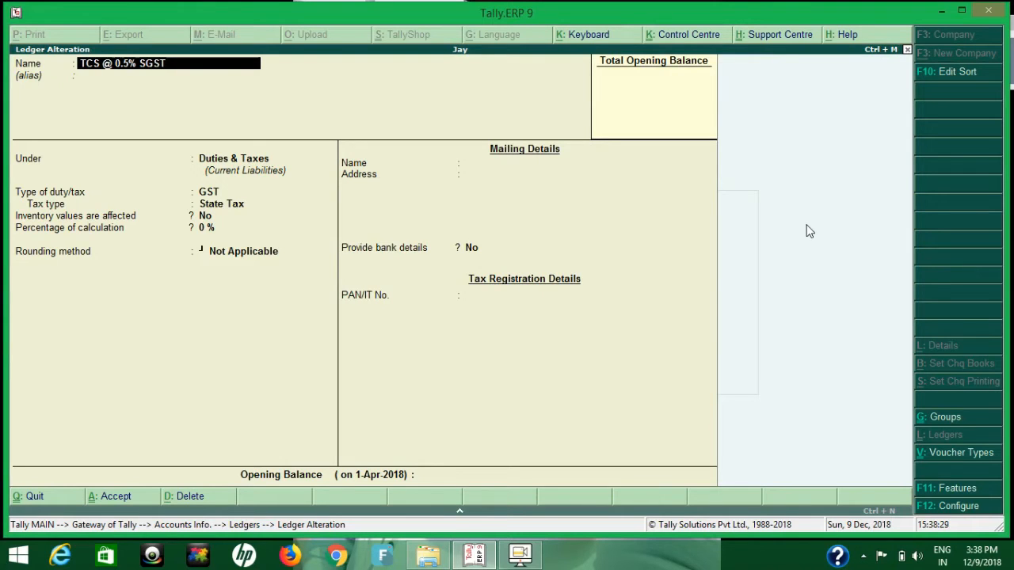
pyautogui.press('Escape')
pyautogui.press('Down')
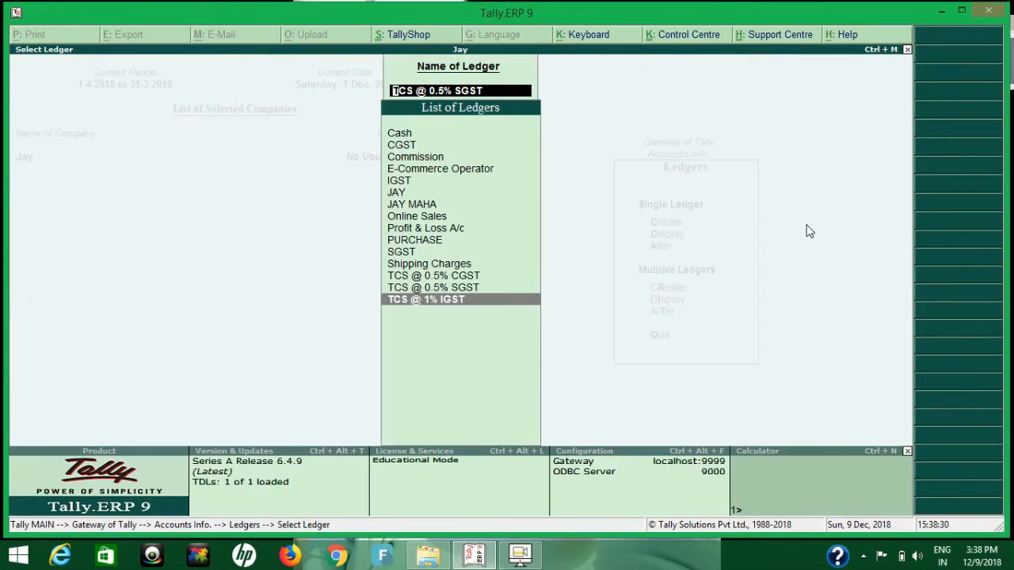
pyautogui.press('Return')
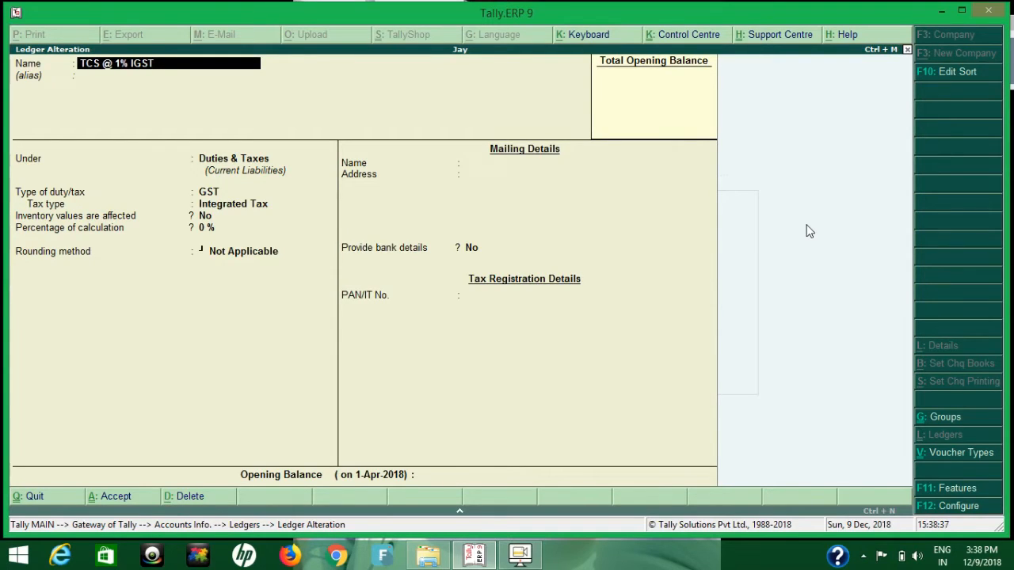
pyautogui.press('Escape')
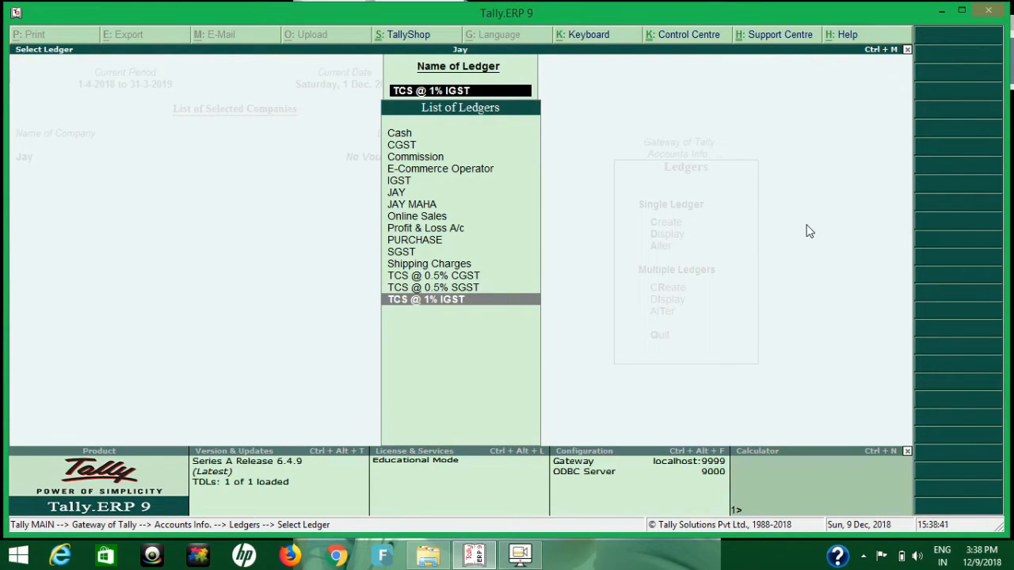
# Open the ledger of the Bihar consumer customer for alteration.
pyautogui.press('Up')
pyautogui.press('Up')
pyautogui.press('Up')
pyautogui.press('Up')
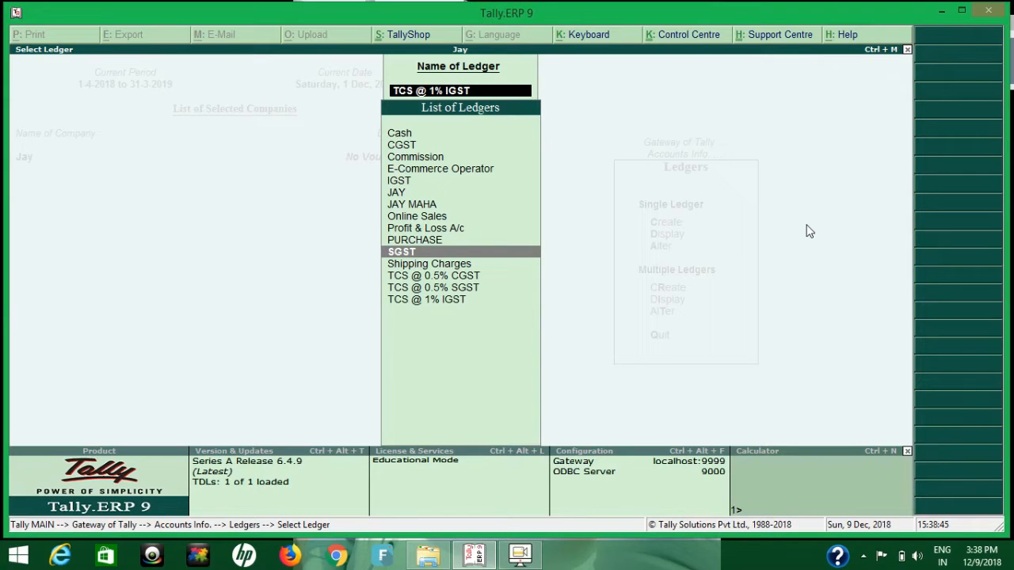
pyautogui.press('Up')
pyautogui.press('Up')
pyautogui.press('Up')
pyautogui.press('Up')
pyautogui.press('Up')
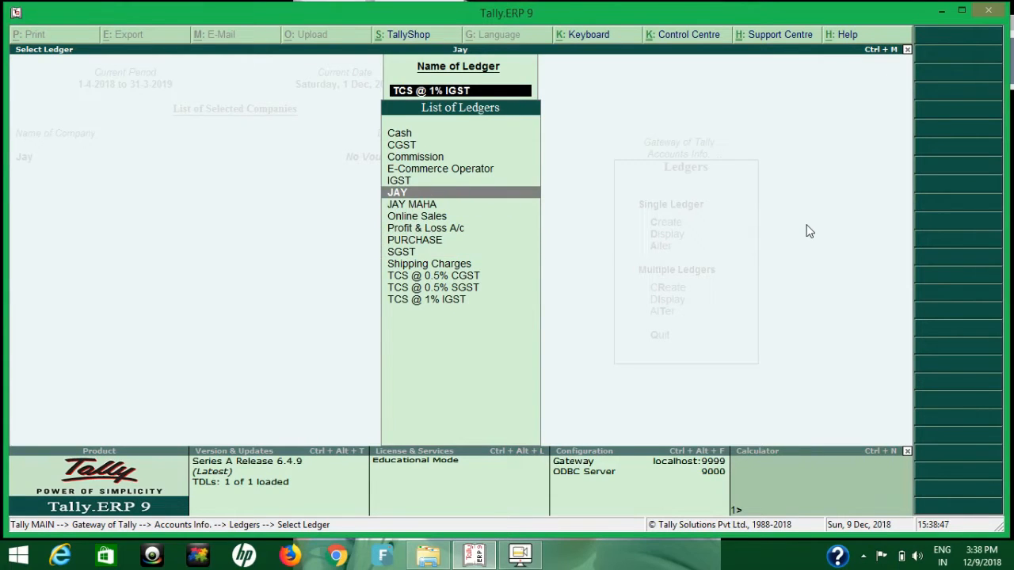
pyautogui.press('Return')
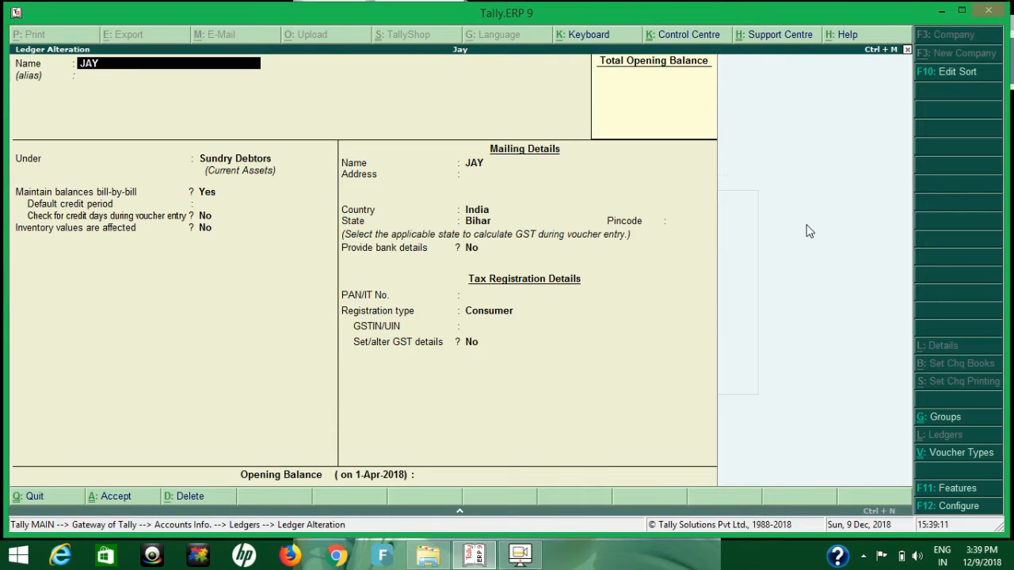
# Examine the customer ledger's group, bill-by-bill setting, mailing state and GST registration type, and leave it unchanged.
pyautogui.press('Return')
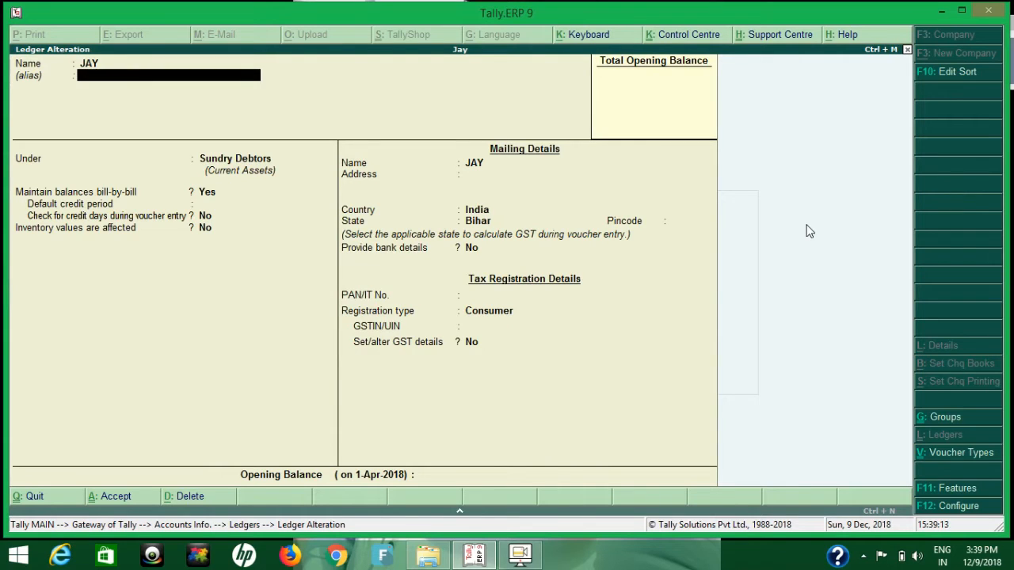
pyautogui.press('Return')
pyautogui.press('Return')
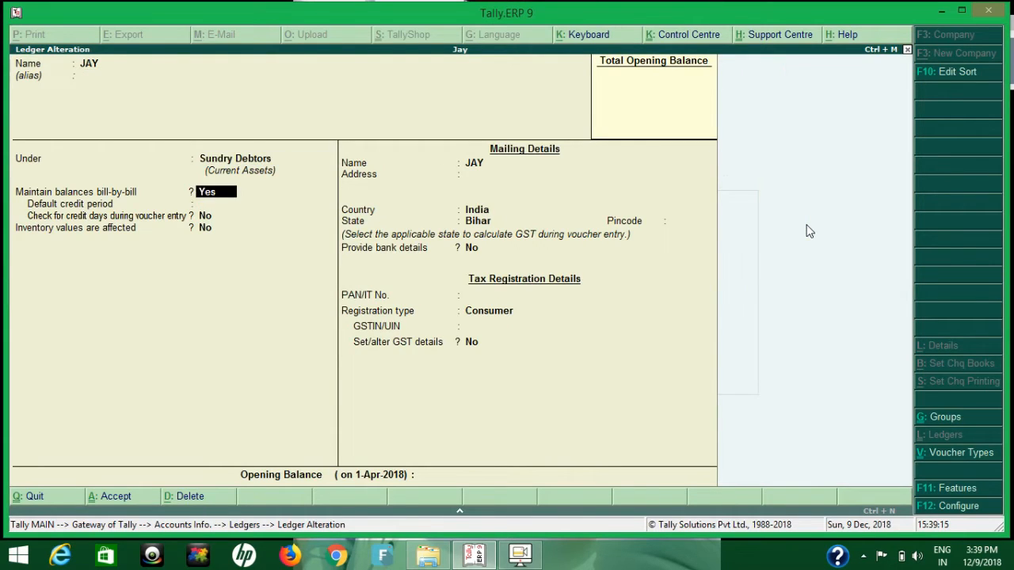
pyautogui.press('Return')
pyautogui.press('Return')
pyautogui.press('Return')
pyautogui.press('Return')
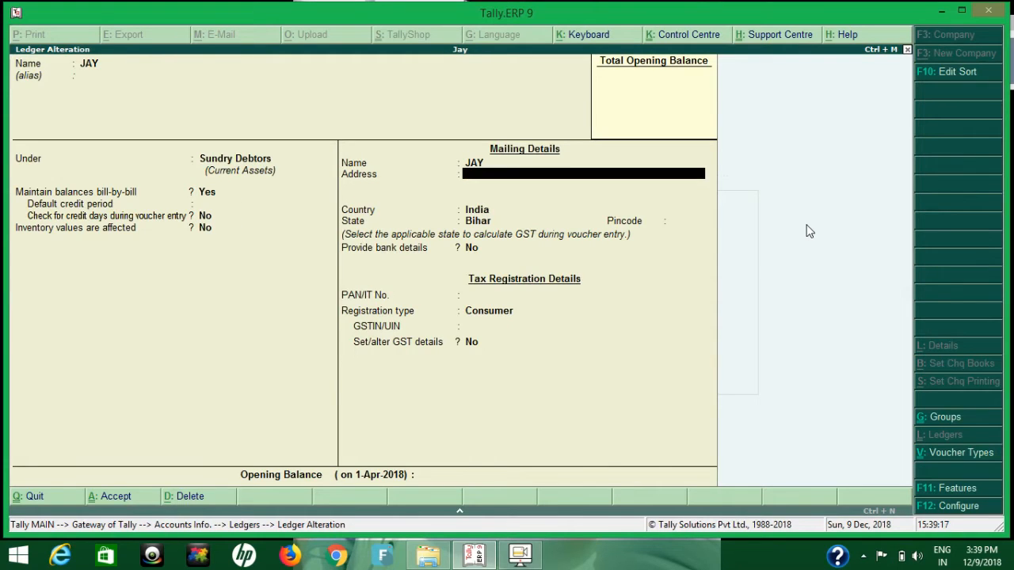
pyautogui.press('Return')
pyautogui.press('Return')
pyautogui.press('Return')
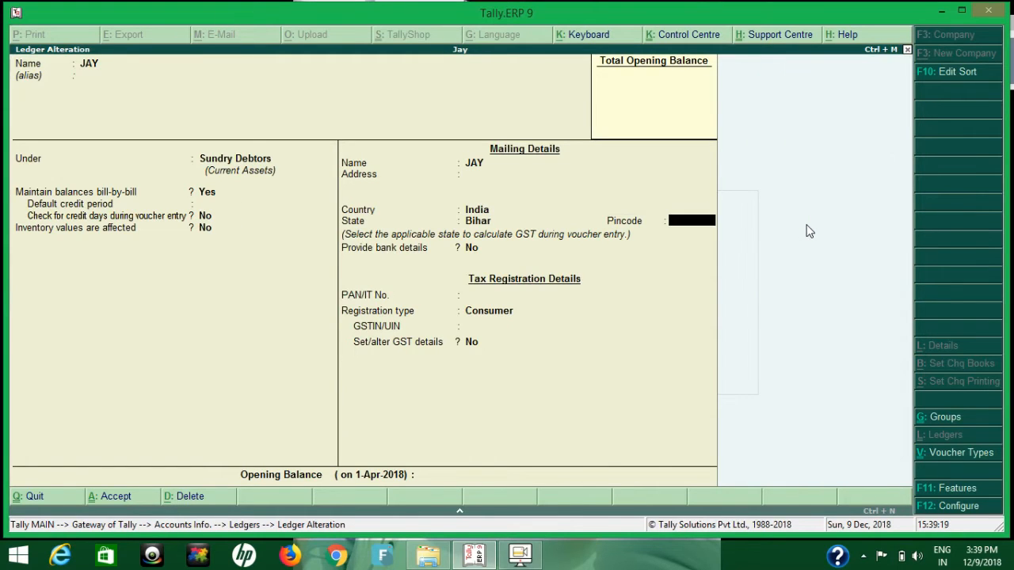
pyautogui.press('Return')
pyautogui.press('Return')
pyautogui.press('Return')
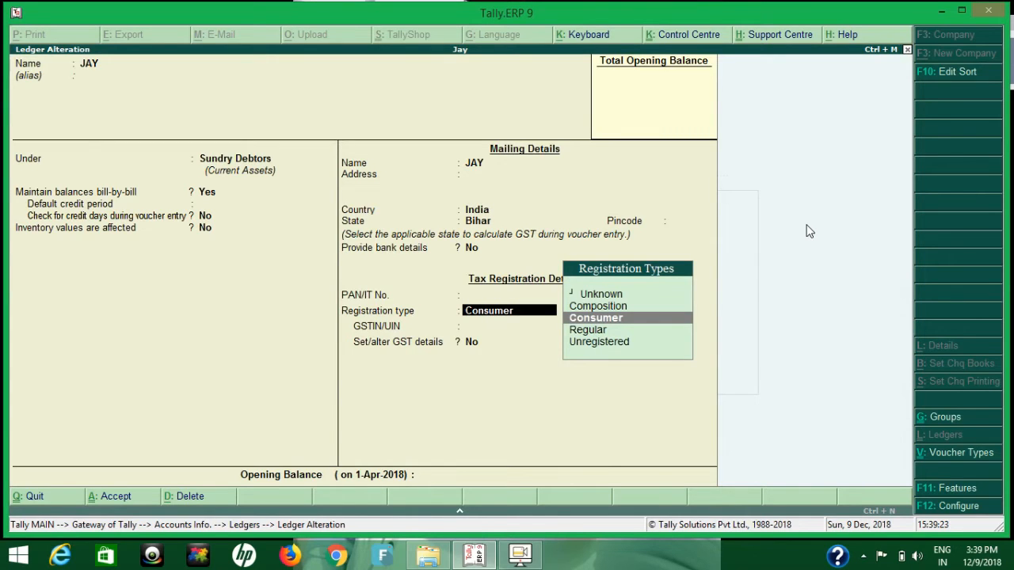
pyautogui.press('Escape')
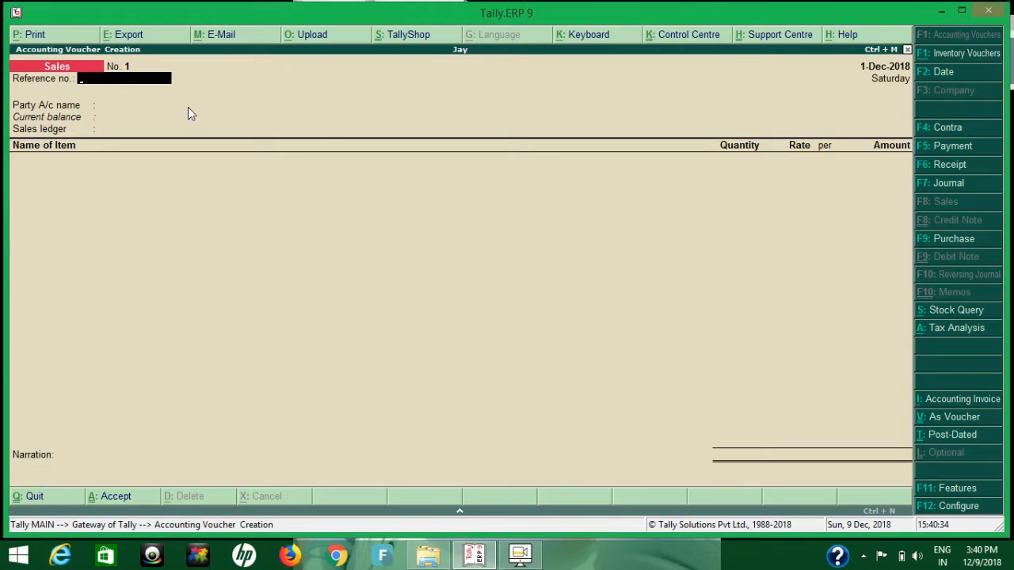
# Allow separate buyer and consignee names in the sales invoice configuration and save the setting.
pyautogui.click(950, 507)
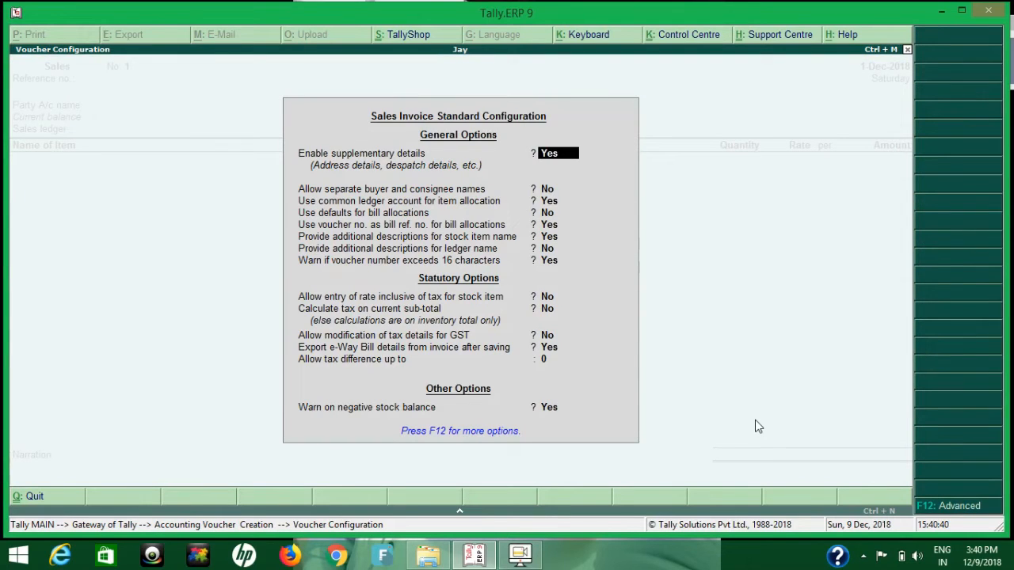
pyautogui.press('Return')
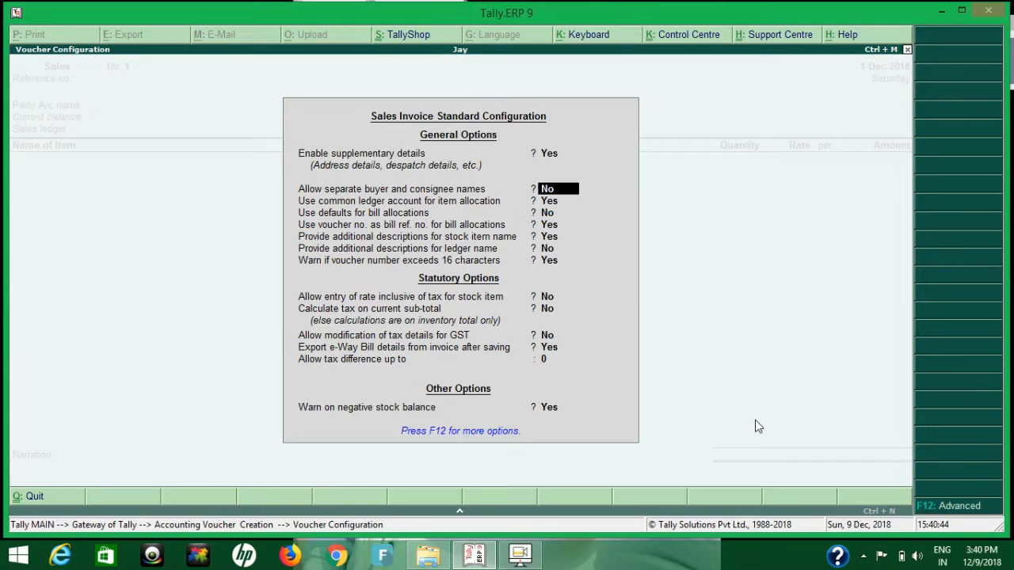
pyautogui.write('Y')
pyautogui.press('Return')
pyautogui.hotkey('ctrl', 'a')
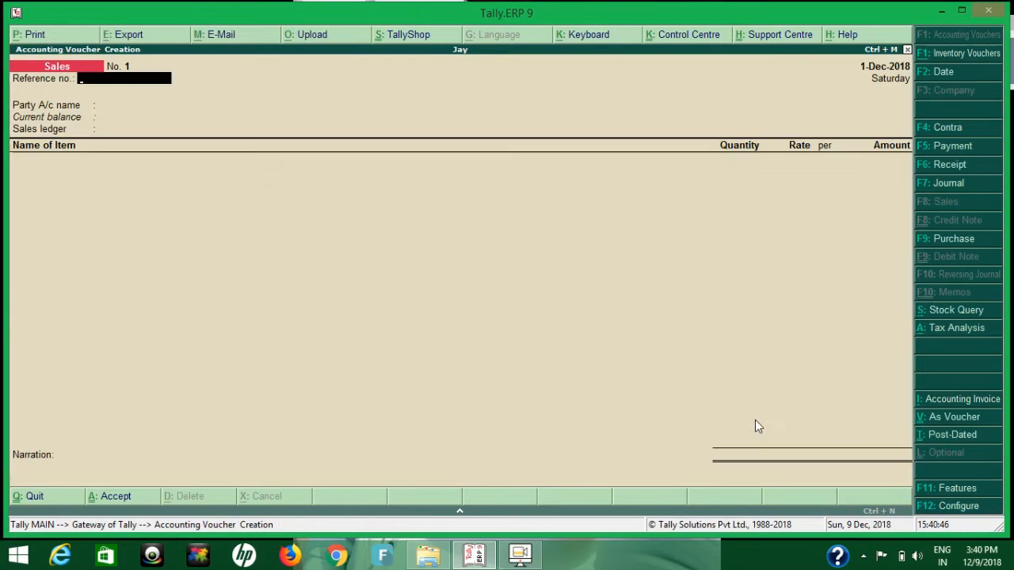
# Choose E-Commerce Operator as the sales voucher's party, leaving the reference number and despatch details blank.
pyautogui.press('Return')
pyautogui.press('Down')
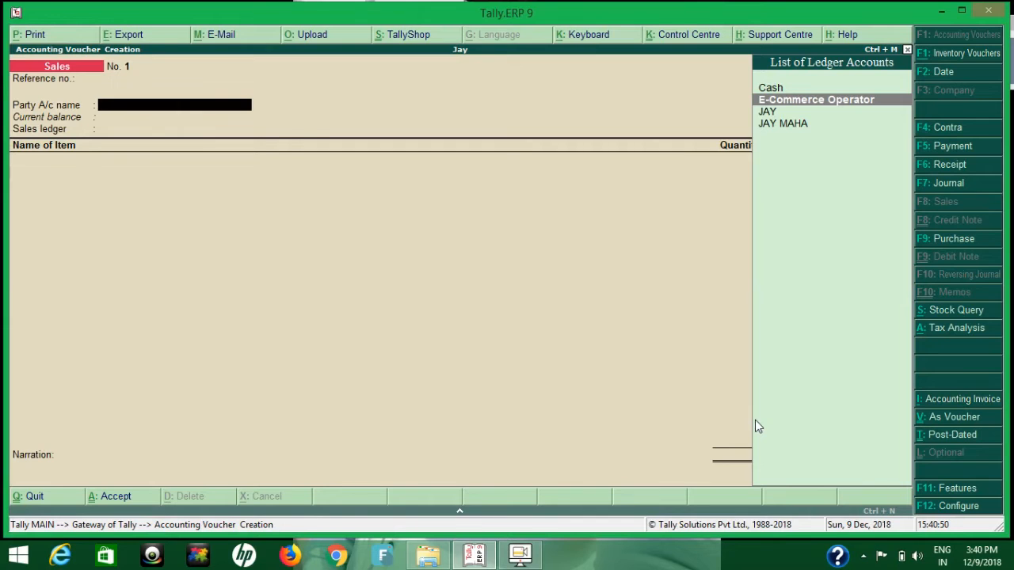
pyautogui.press('Return')
pyautogui.press('Return')
pyautogui.press('Return')
pyautogui.press('Return')
pyautogui.press('Return')
pyautogui.press('Return')
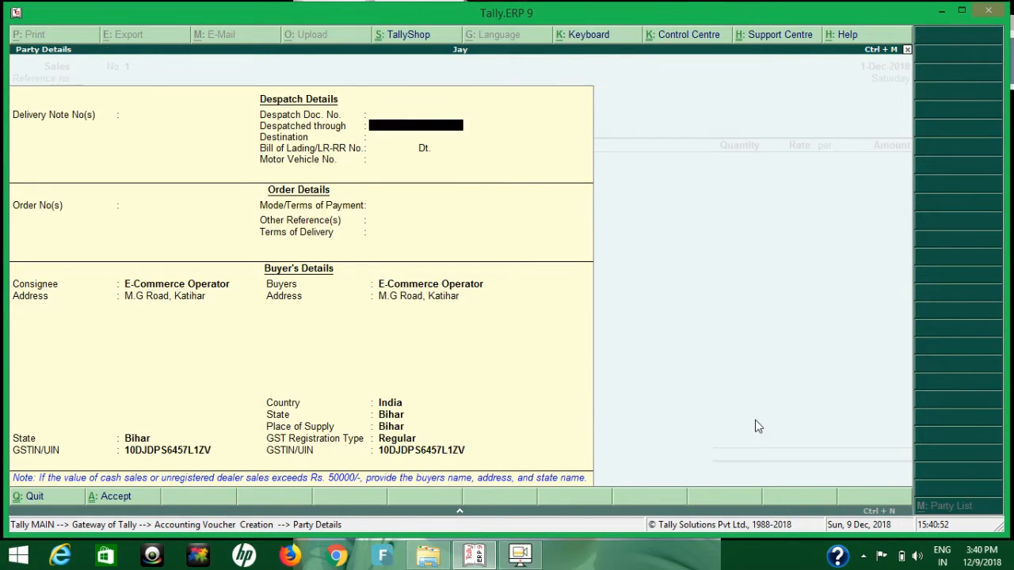
# Leave the order details blank and keep E-Commerce Operator with its existing address as the consignee.
pyautogui.press('Return')
pyautogui.press('Return')
pyautogui.press('Return')
pyautogui.press('Return')
pyautogui.press('Return')
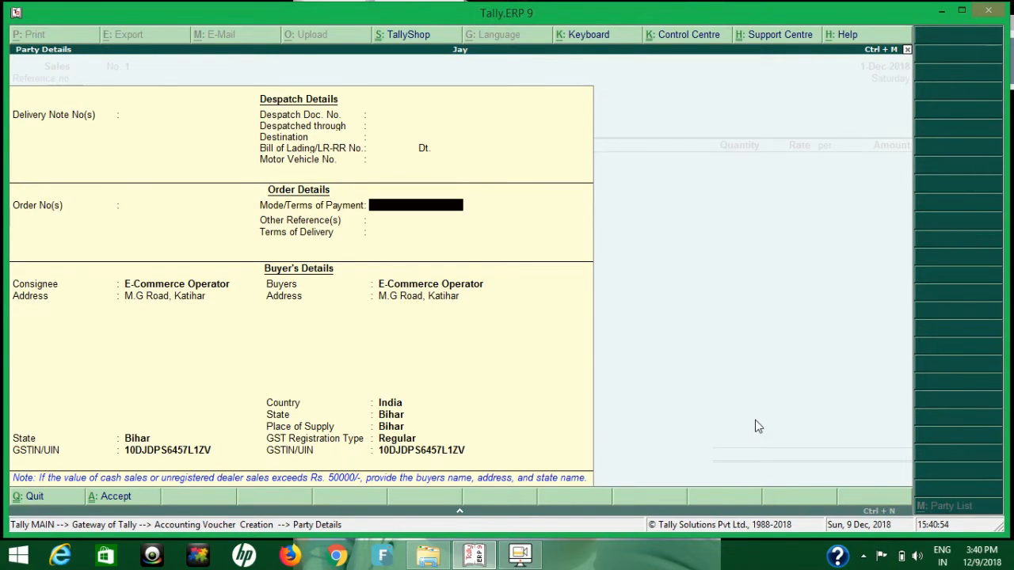
pyautogui.press('Return')
pyautogui.press('Return')
pyautogui.press('Return')
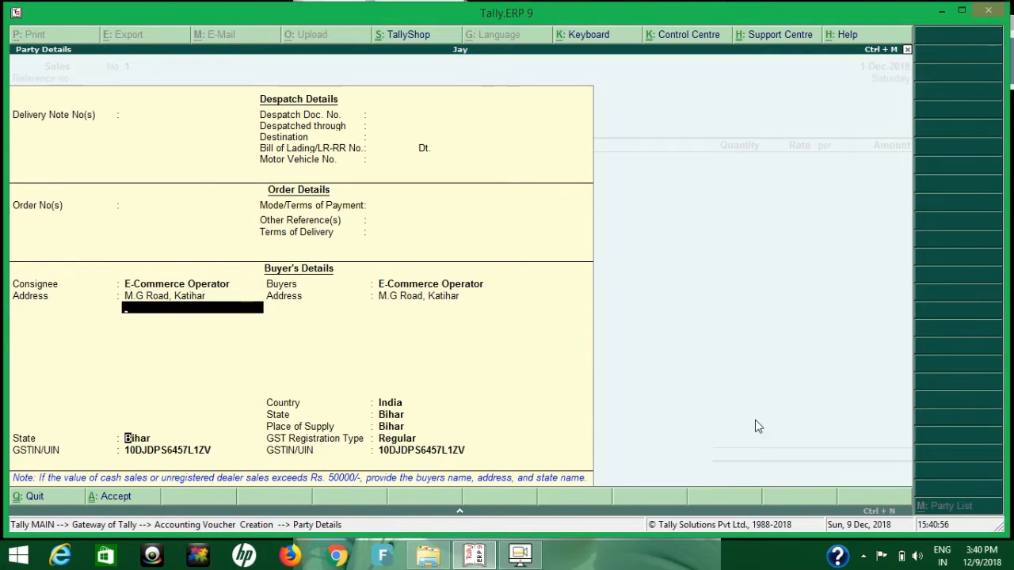
pyautogui.press('Return')
pyautogui.press('Return')
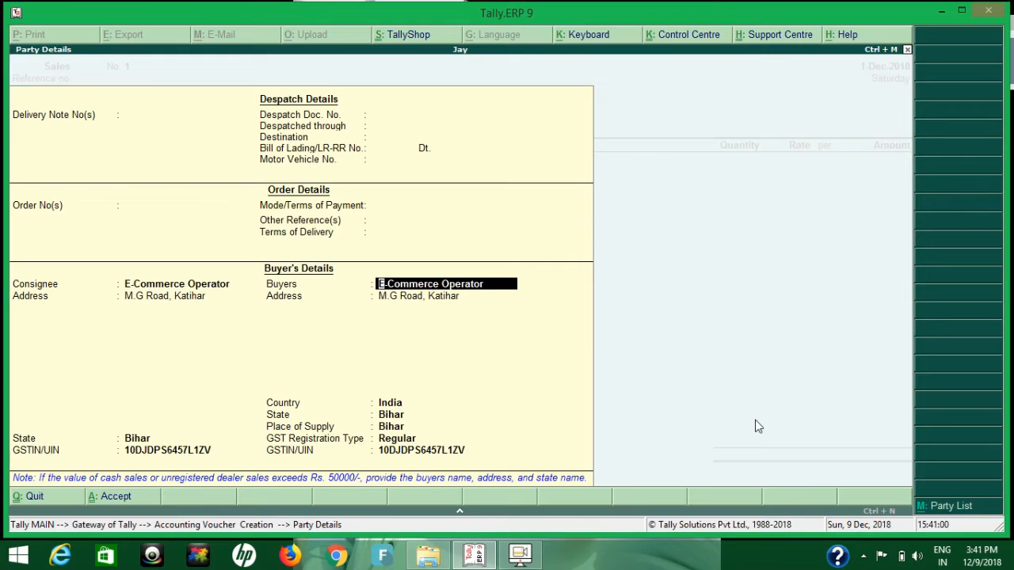
# Select the Bihar consumer customer's ledger as the buyer from the party list and enter the buyer's address.
pyautogui.click(968, 515)
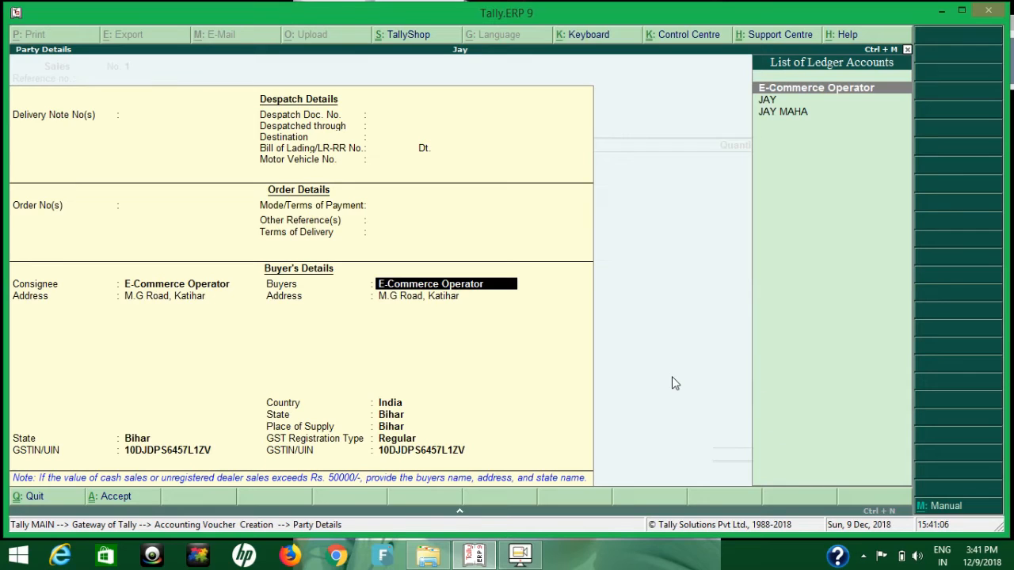
pyautogui.press('Down')
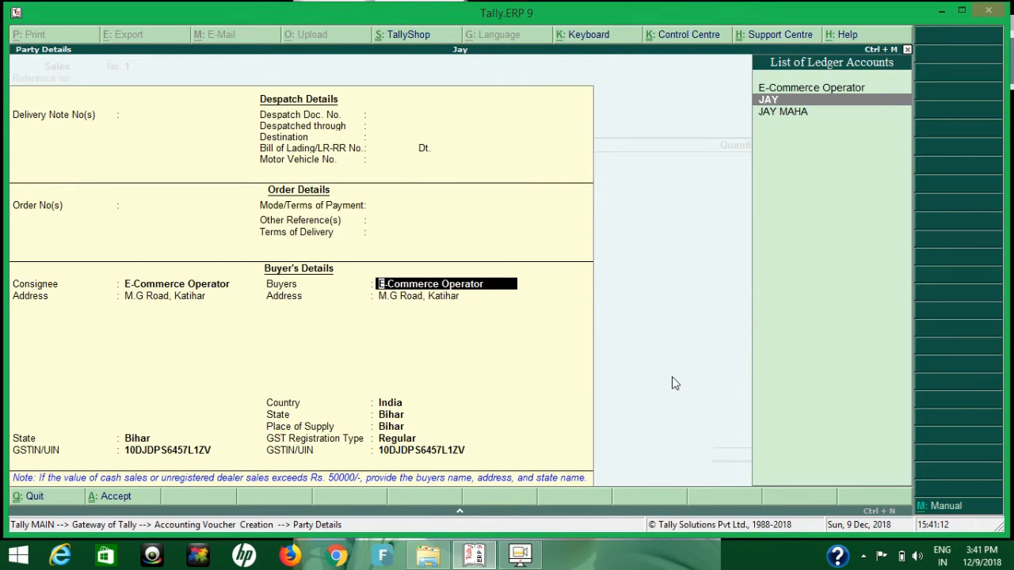
pyautogui.press('Return')
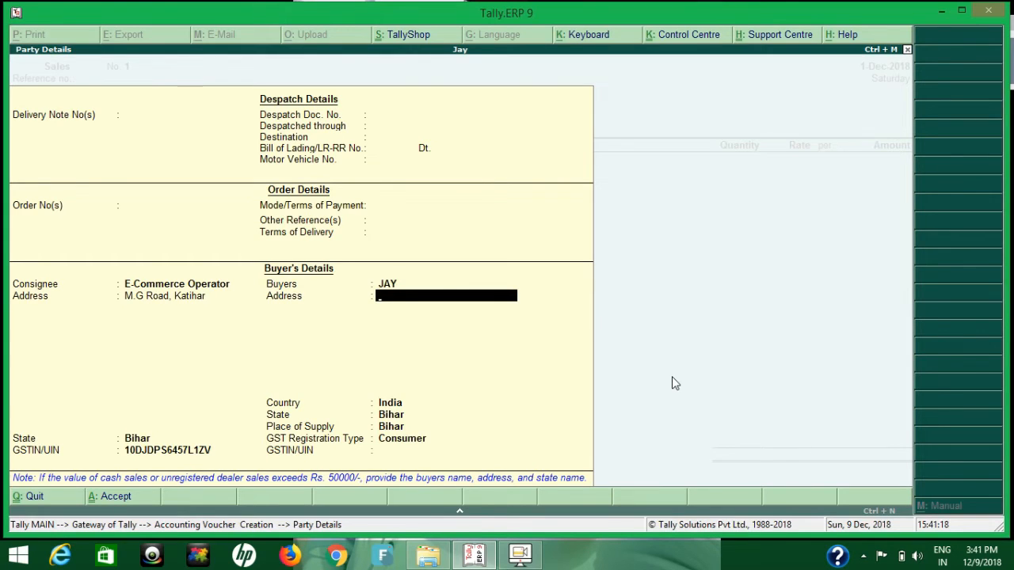
pyautogui.write('M.G ROAD KATIG')
pyautogui.press('BackSpace')
pyautogui.write('HAR')
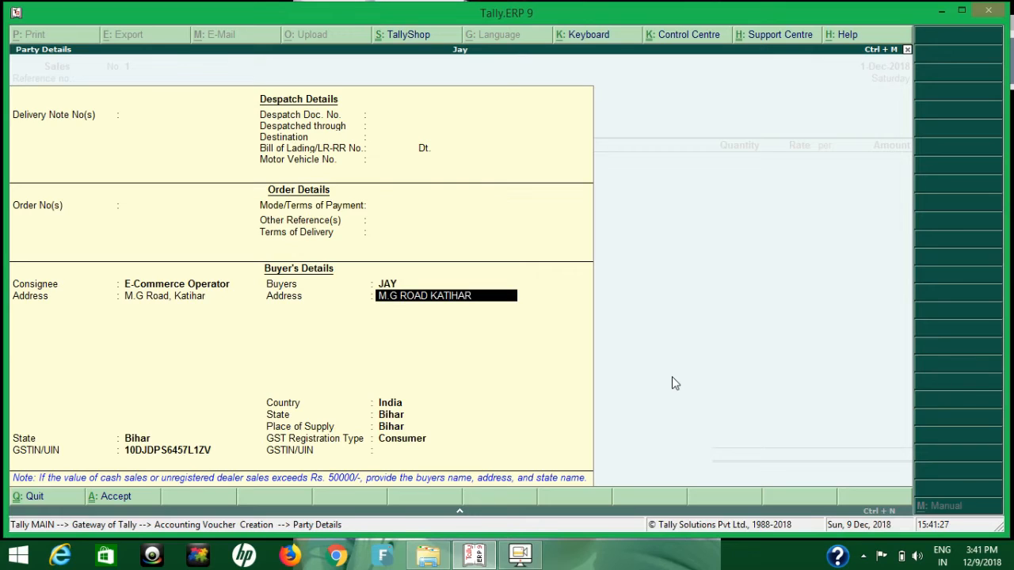
pyautogui.press('Return')
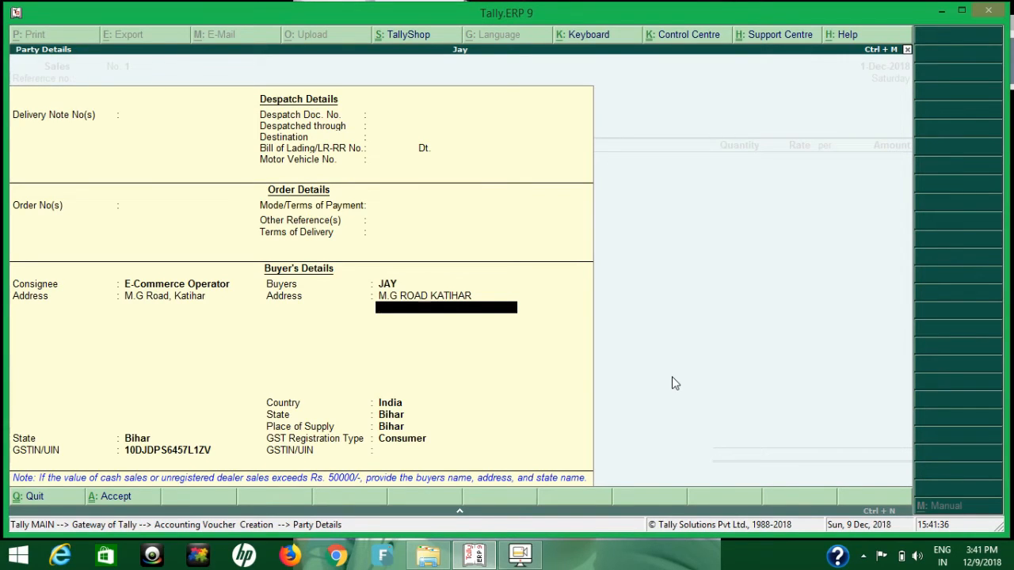
# Clear the selected buyer, switch to manual buyer entry and enter the new buyer's name.
pyautogui.press('Up')
pyautogui.press('Up')
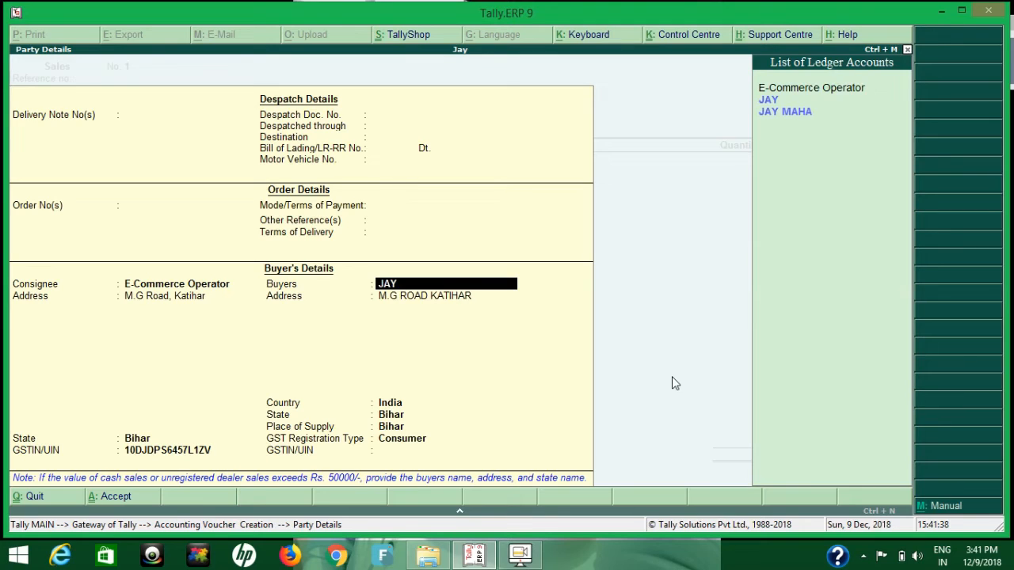
pyautogui.write('M')
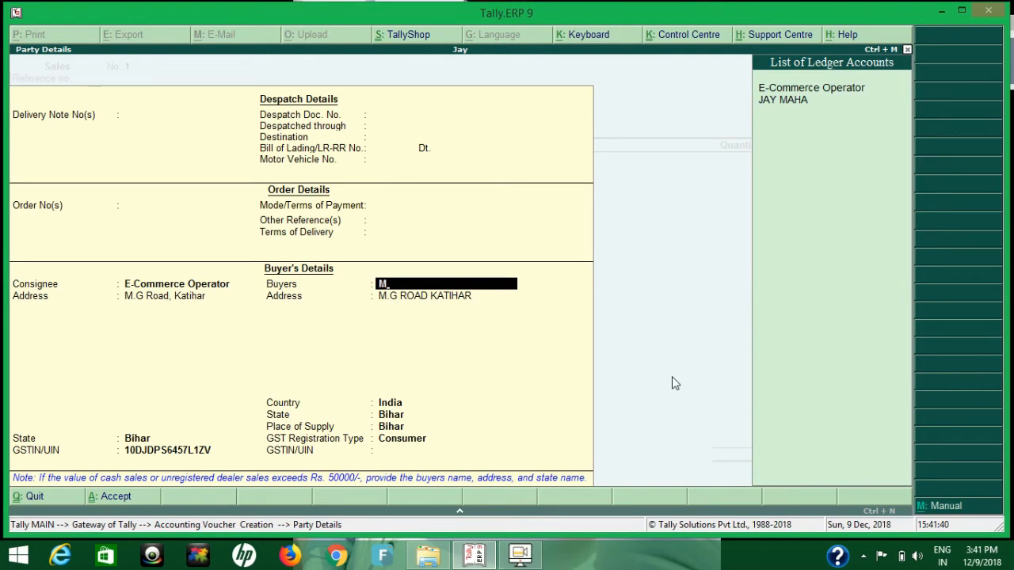
pyautogui.write('A')
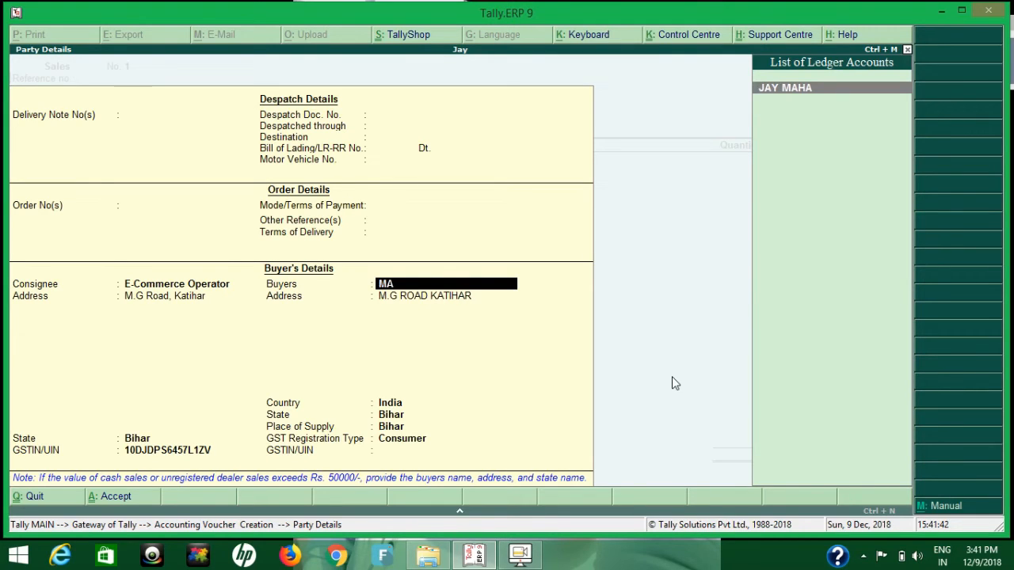
pyautogui.press('BackSpace')
pyautogui.press('BackSpace')
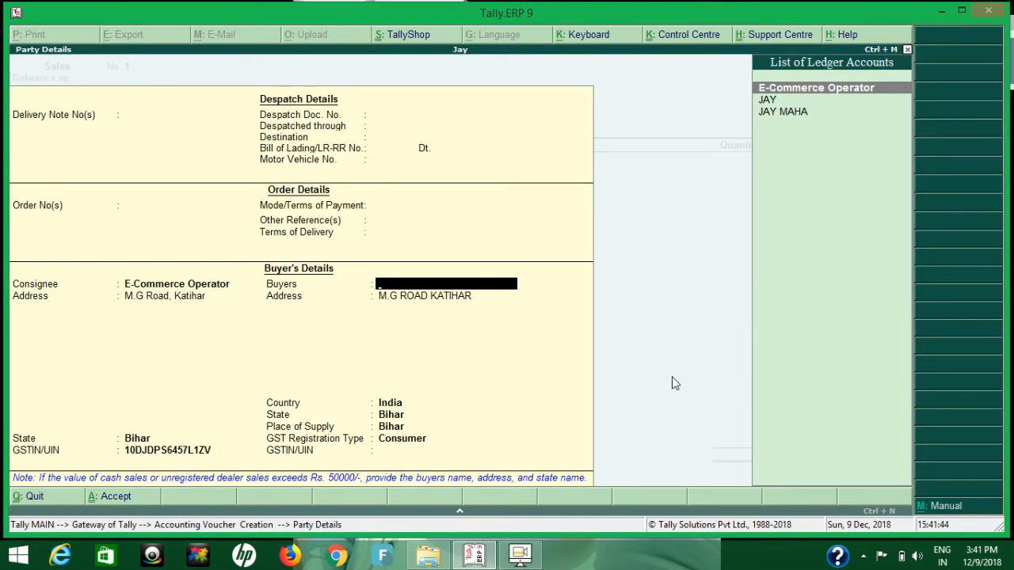
pyautogui.click(943, 511)
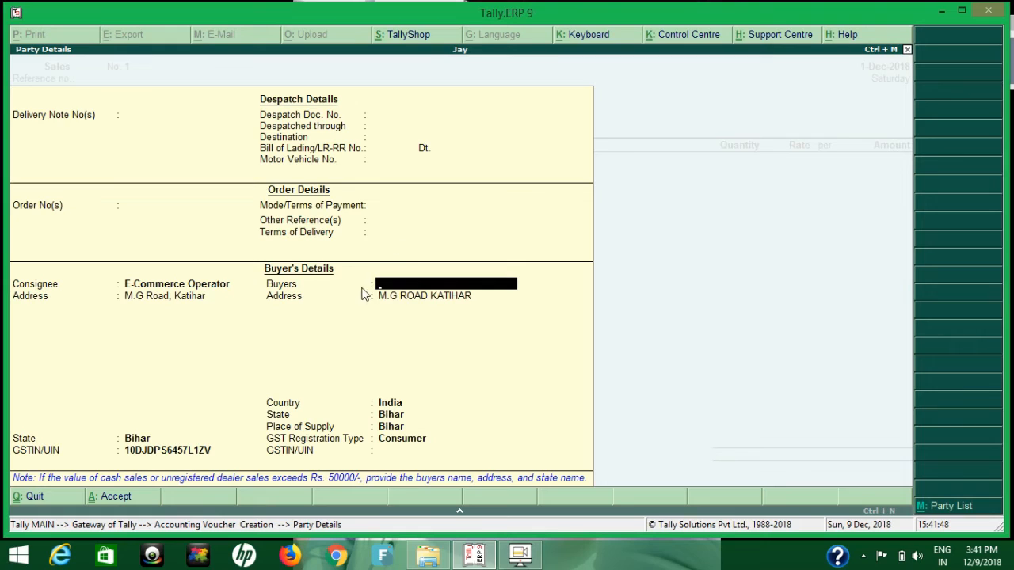
pyautogui.write('MA')
pyautogui.write('NOJ')
pyautogui.press('Return')
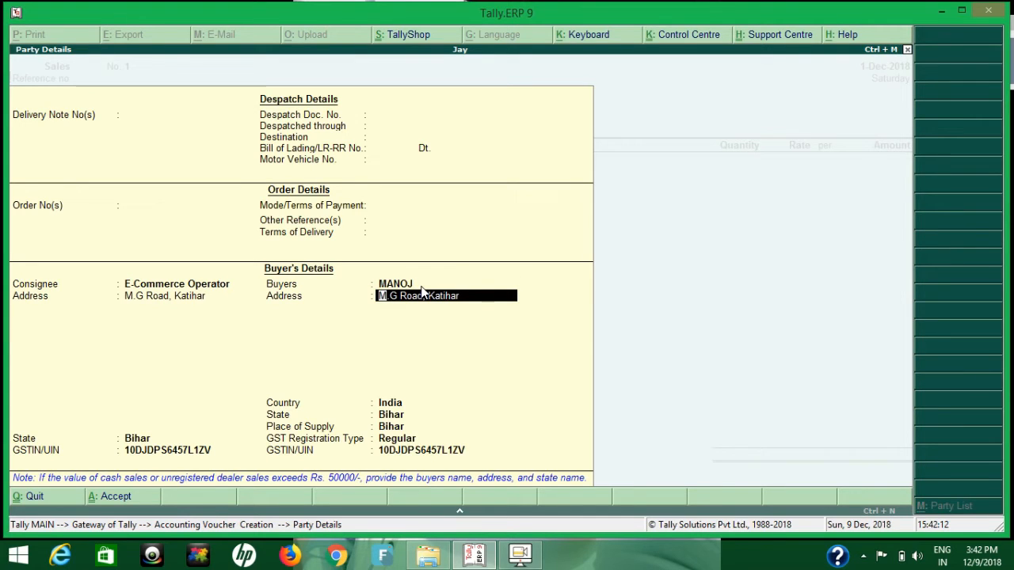
# Accept the manual buyer's address lines, country India, and Bihar as both state and place of supply.
pyautogui.press('Return')
pyautogui.press('Return')
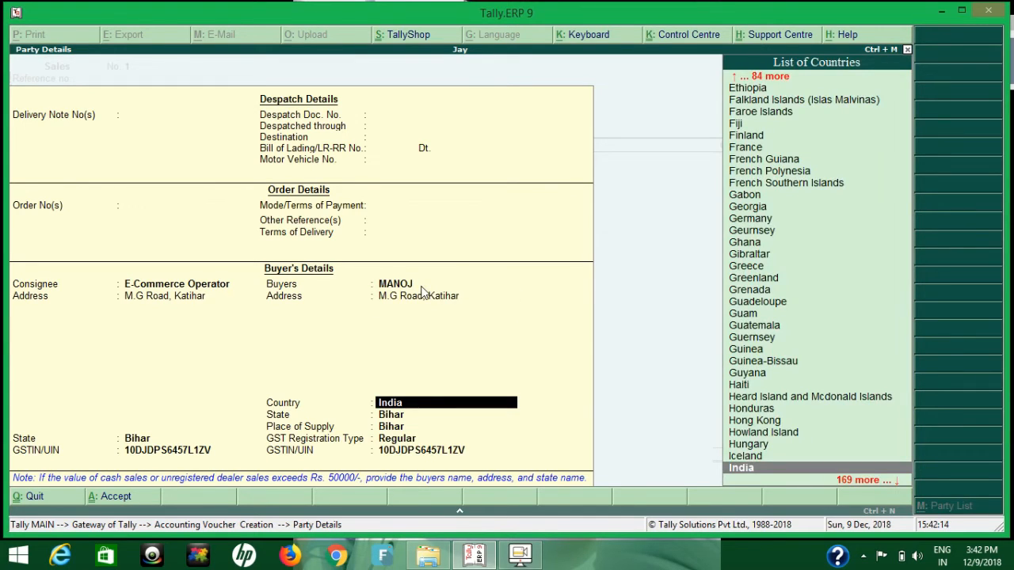
pyautogui.press('Return')
pyautogui.press('Return')
pyautogui.press('Return')
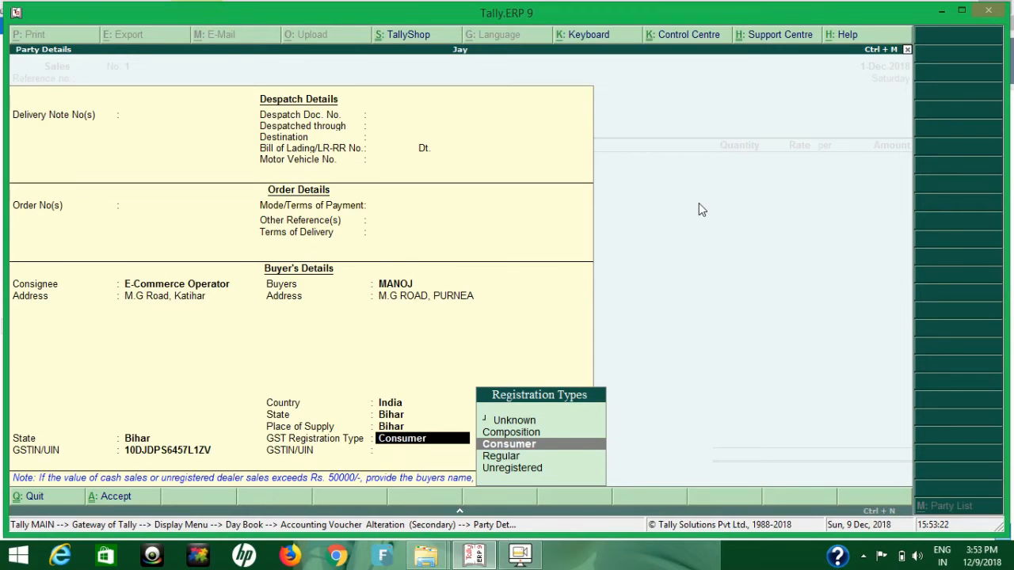
# Review the buyer's state and place of supply as Bihar, keep GST registration type Consumer, and accept the party details.
pyautogui.press('BackSpace')
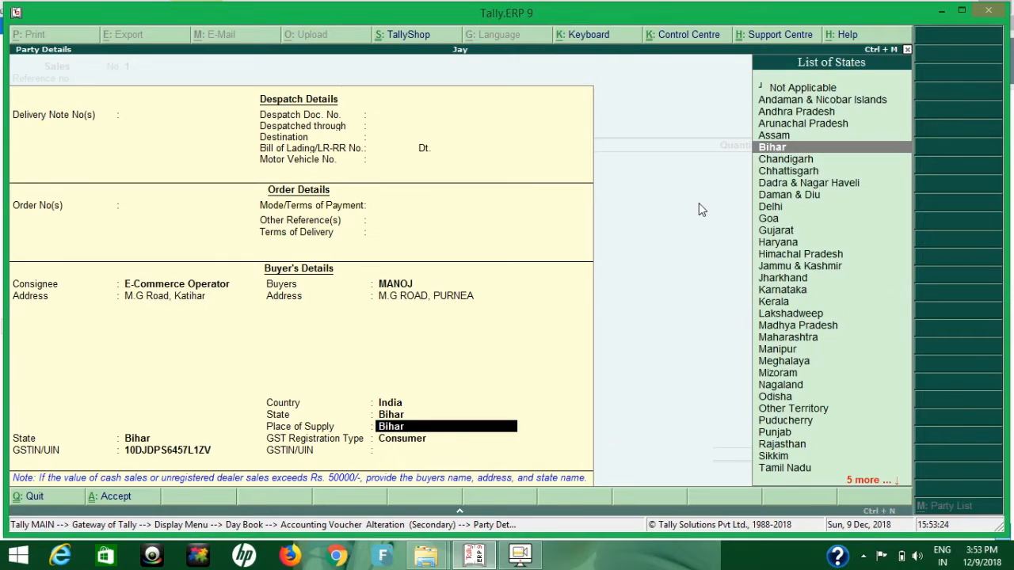
pyautogui.press('Return')
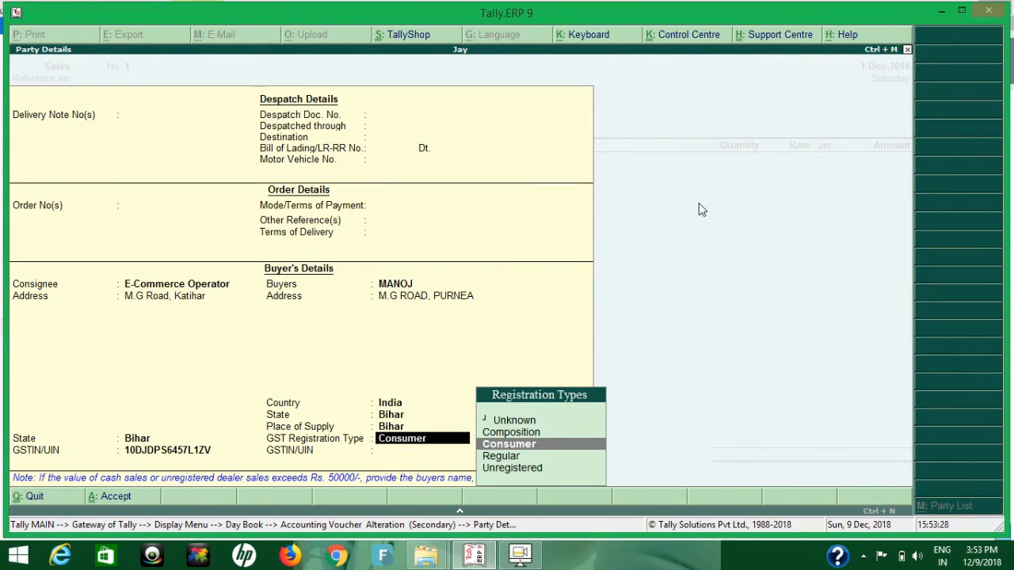
pyautogui.press('BackSpace')
pyautogui.press('BackSpace')
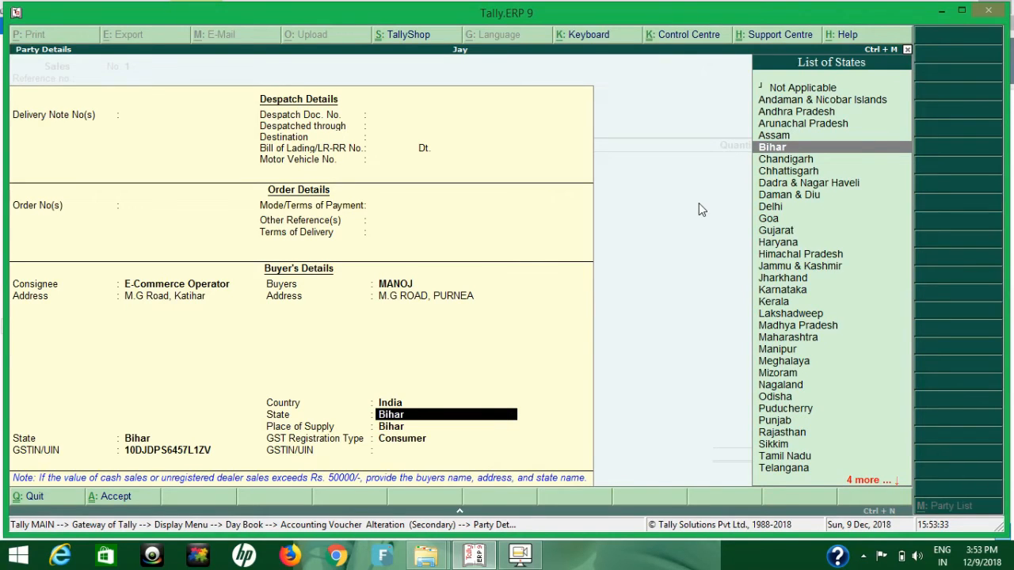
pyautogui.press('Return')
pyautogui.press('Return')
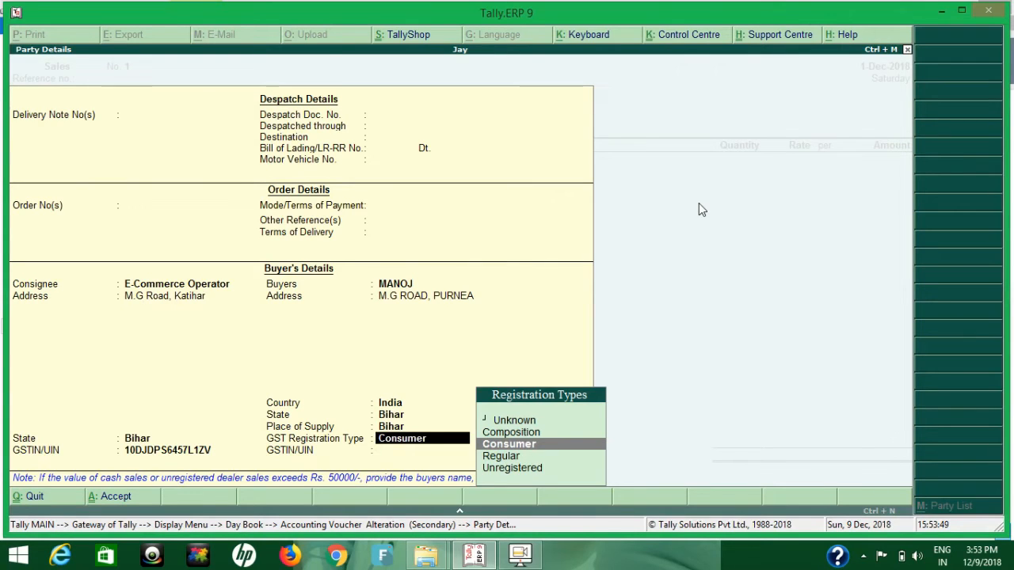
pyautogui.press('Return')
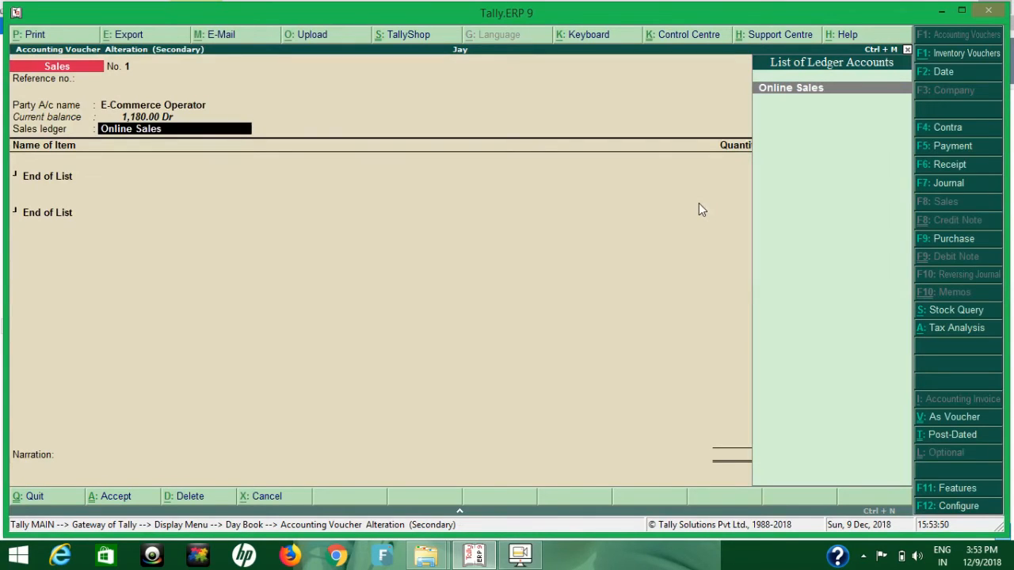
# Keep Online Sales as the sales ledger and add 10 PCS of PEN at a rate of 100.00.
pyautogui.press('Return')
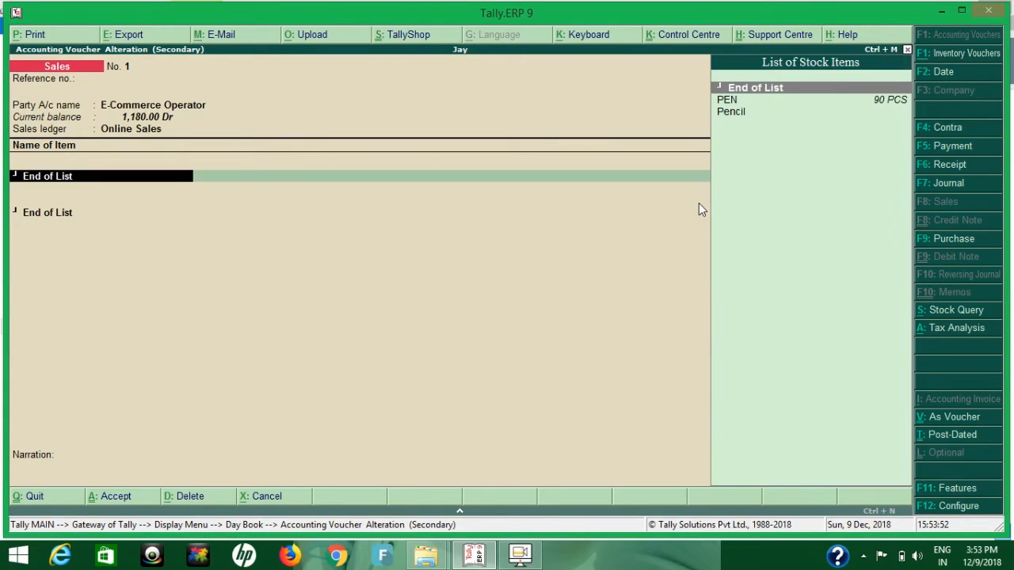
pyautogui.press('Down')
pyautogui.press('Return')
pyautogui.press('Return')
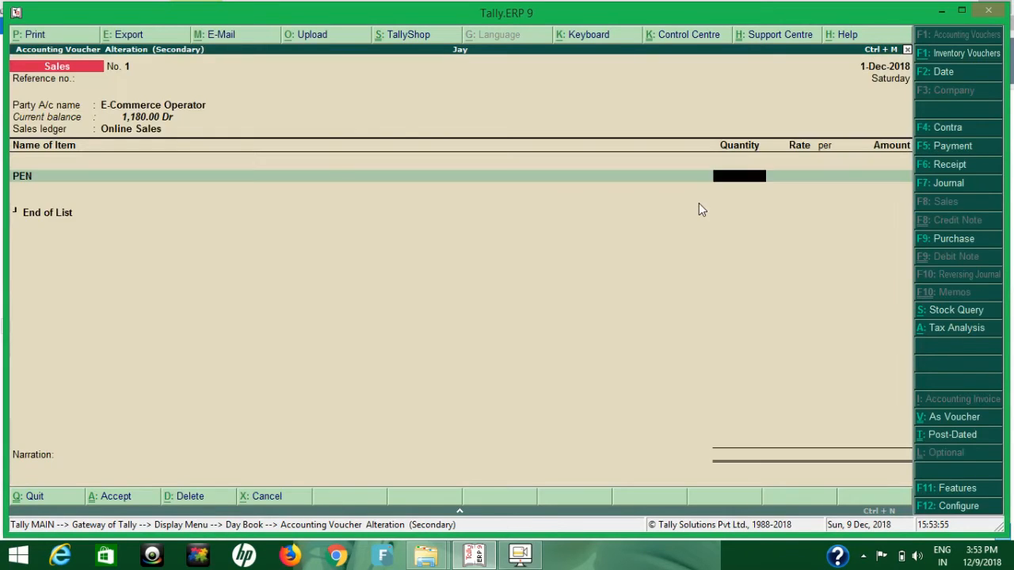
pyautogui.write('10')
pyautogui.press('Return')
# End the item list and add the CGST and SGST tax ledgers to the sales invoice.
pyautogui.press('Return')
pyautogui.press('Return')
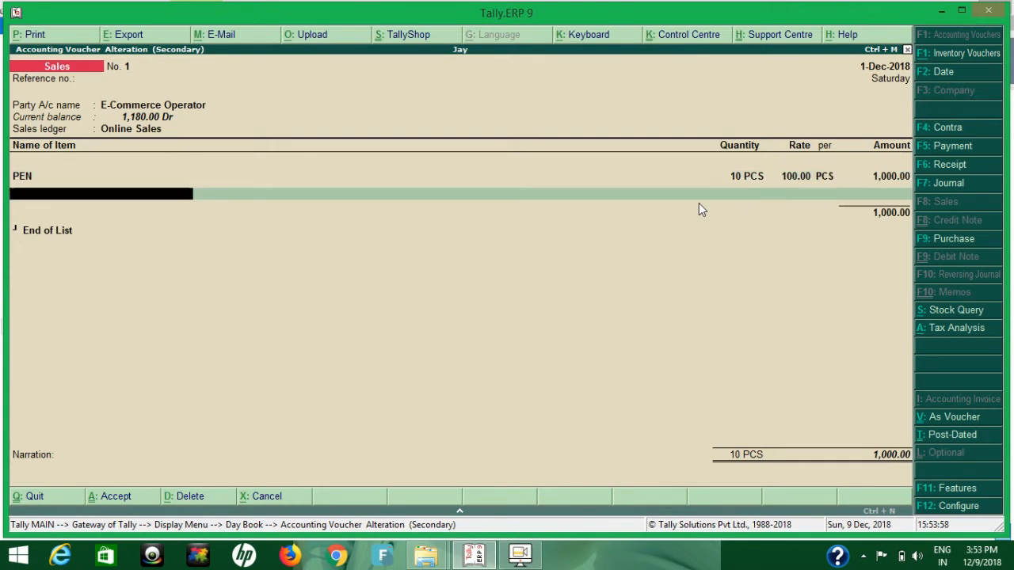
pyautogui.press('Return')
pyautogui.write('CG')
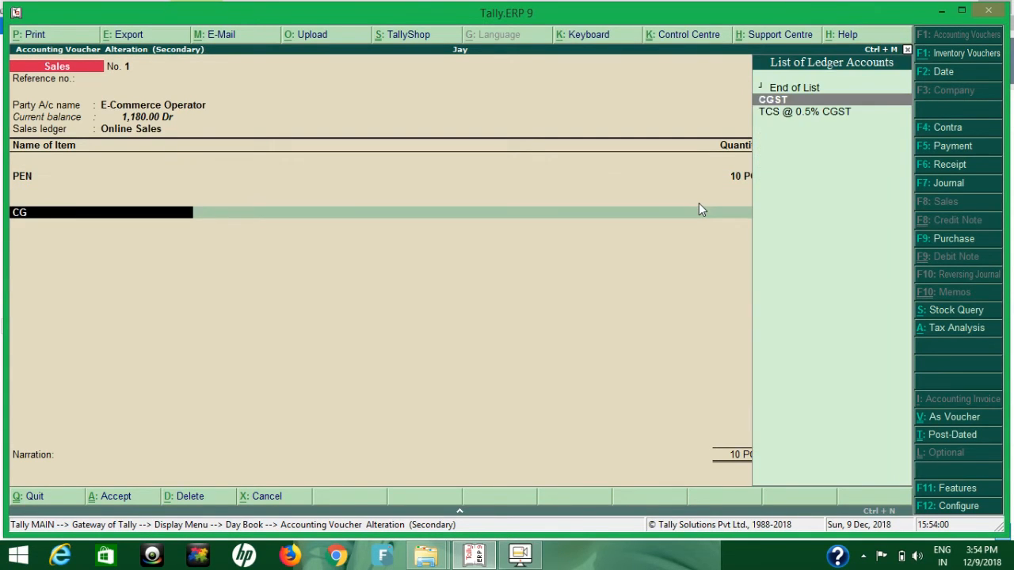
pyautogui.press('Return')
pyautogui.press('Return')
pyautogui.write('SG')
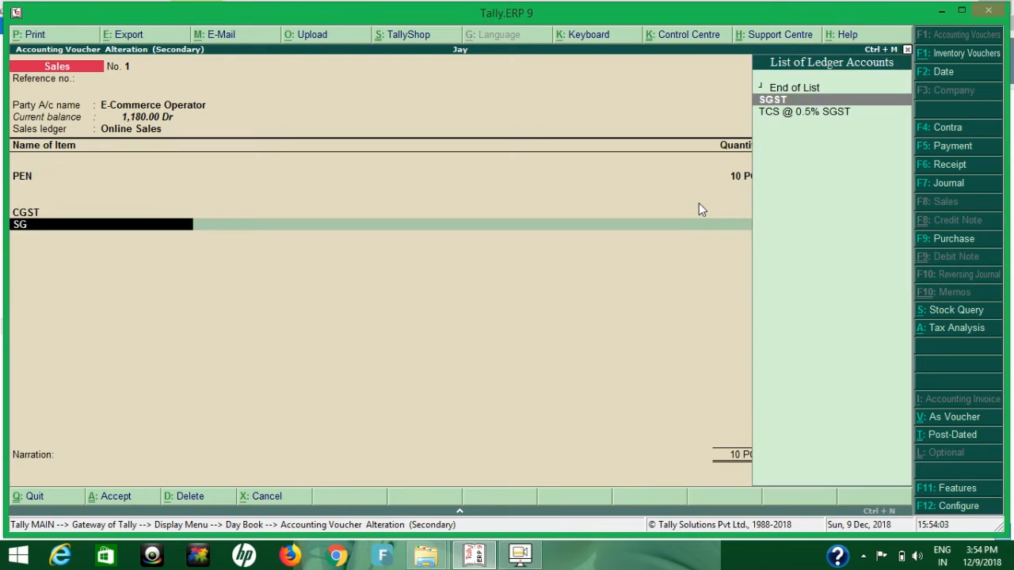
pyautogui.press('Return')
pyautogui.press('Return')
pyautogui.press('Return')
# Finish the tax ledger entries and accept New Ref 1 for 1,180.00 Dr in the E-Commerce Operator's bill-wise details.
pyautogui.press('Return')
pyautogui.press('Return')
pyautogui.press('Return')
pyautogui.press('Return')
pyautogui.press('Return')
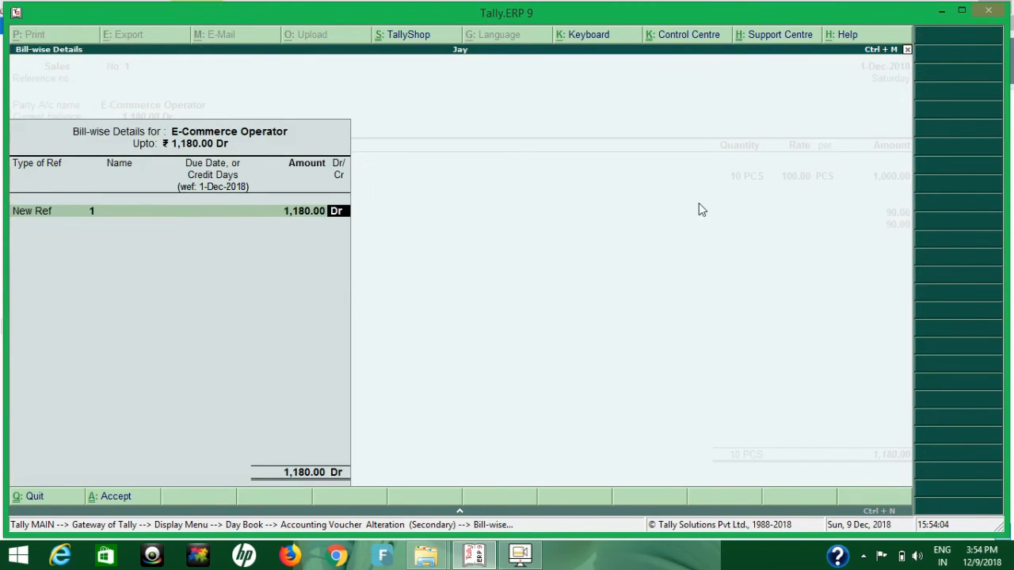
pyautogui.press('Return')
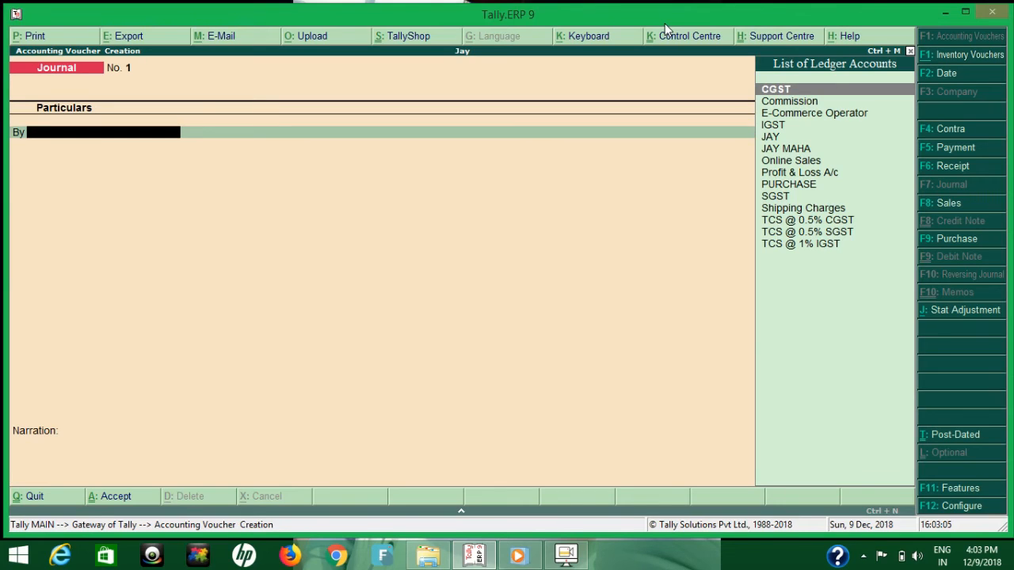
# Open the journal's stat adjustment details and choose GST with Increase of Input Tax Credit as the nature of adjustment.
pyautogui.write('C')
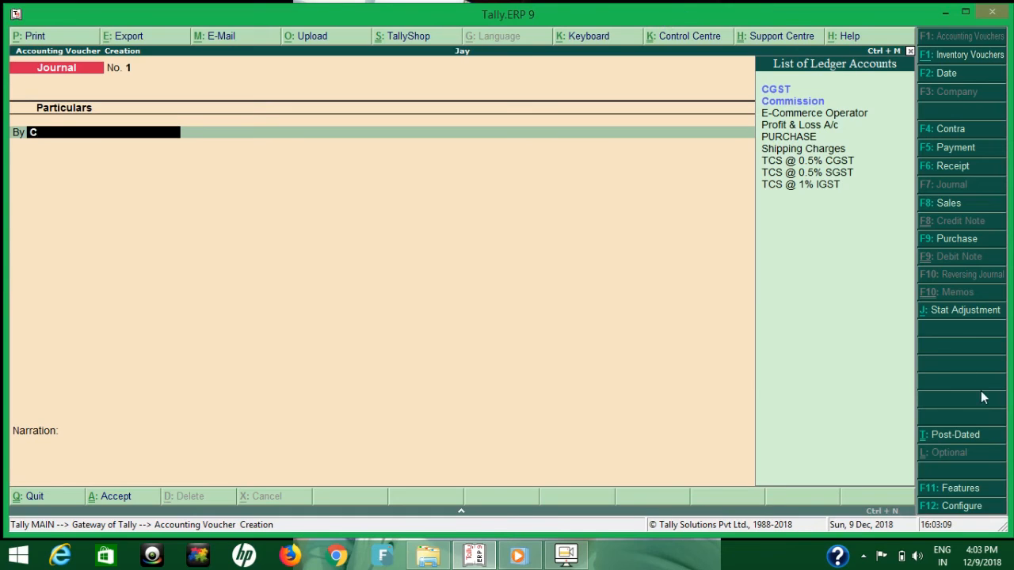
pyautogui.click(962, 312)
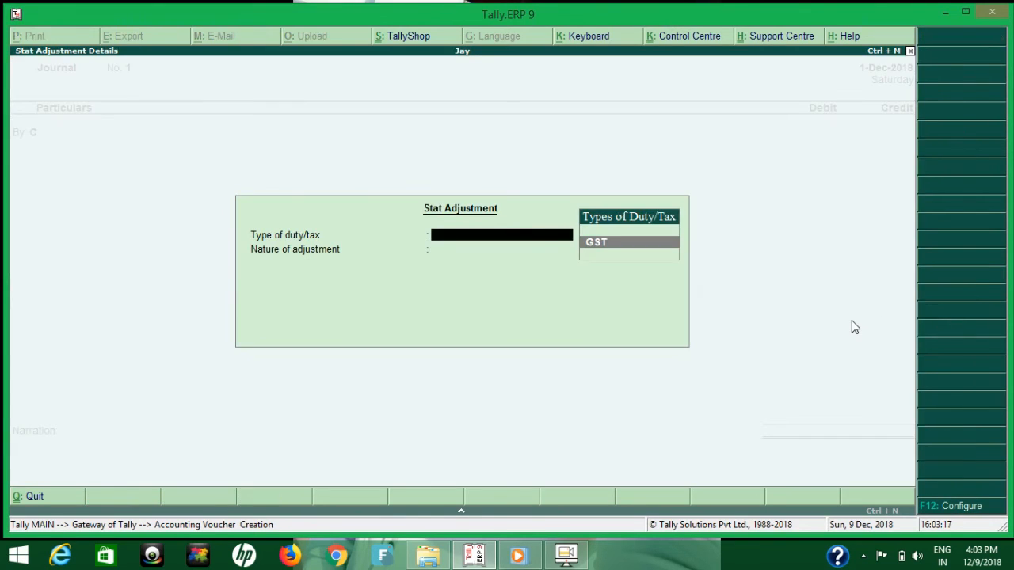
pyautogui.press('Return')
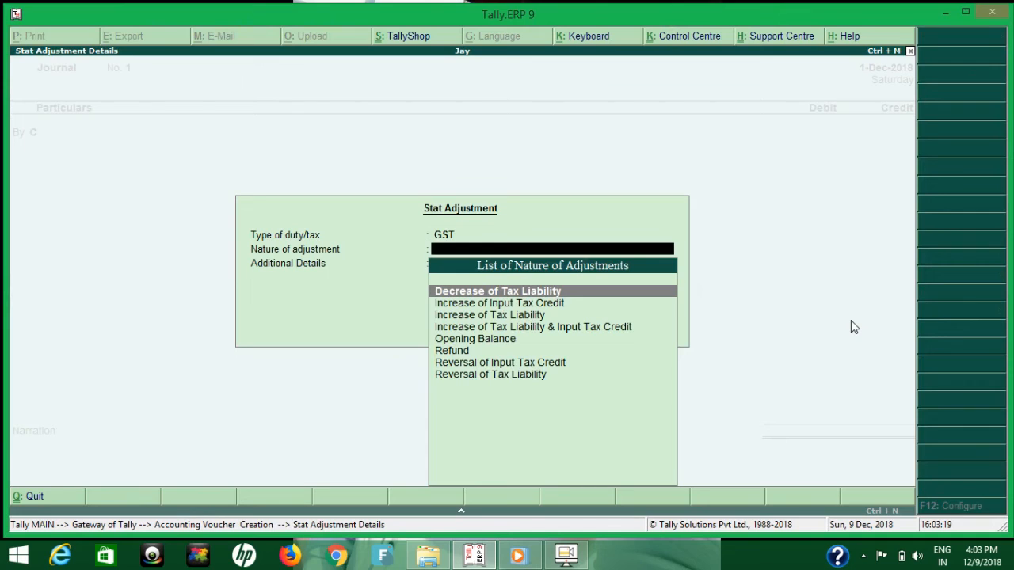
pyautogui.press('Down')
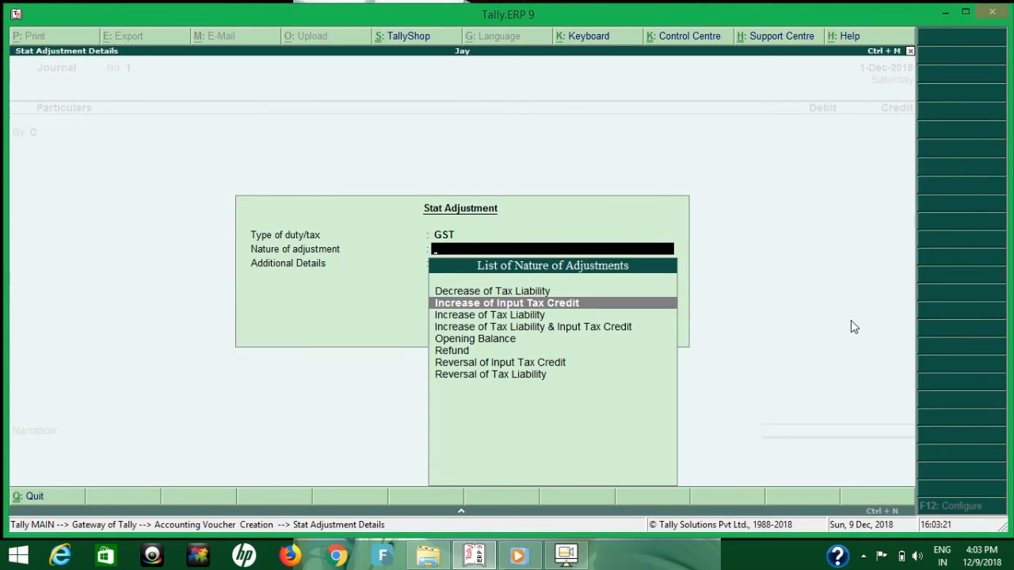
pyautogui.press('Return')
# Set the stat adjustment's additional details to TCS Adjustment and return to the journal entry.
pyautogui.press('Down')
pyautogui.press('Down')
pyautogui.press('Down')
pyautogui.press('Down')
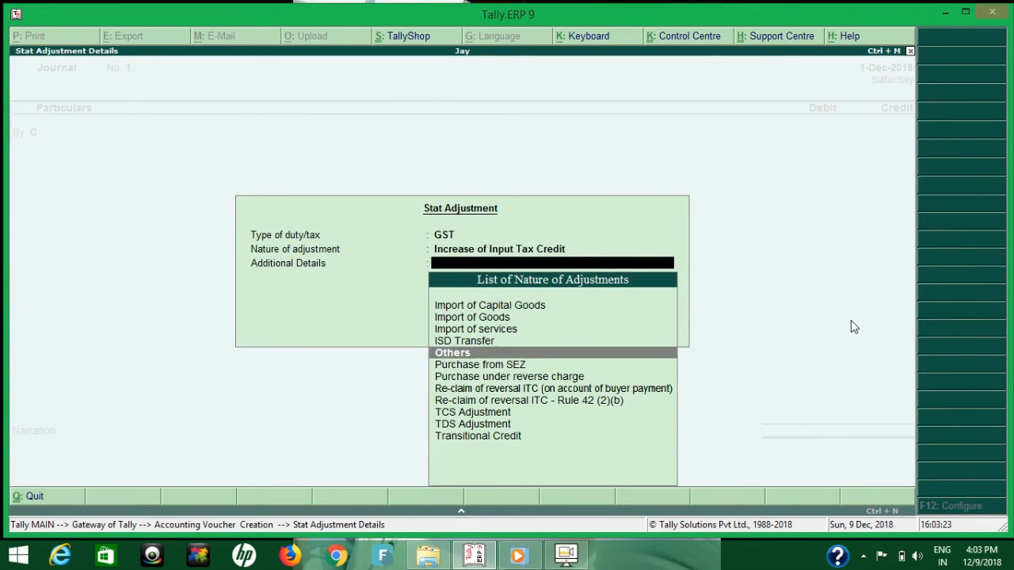
pyautogui.press('Down')
pyautogui.press('Down')
pyautogui.press('Down')
pyautogui.press('Down')
pyautogui.press('Down')
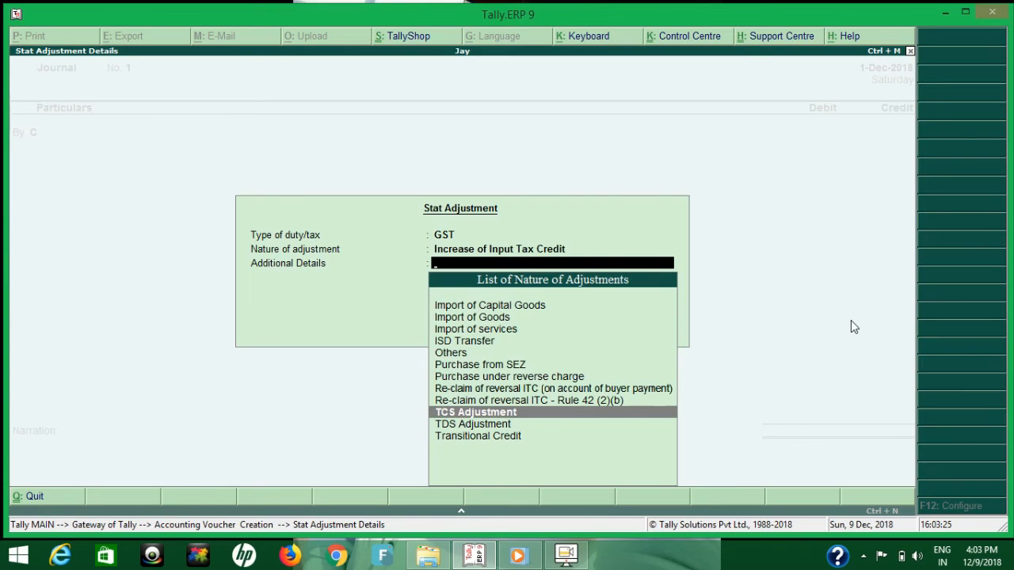
pyautogui.press('Return')
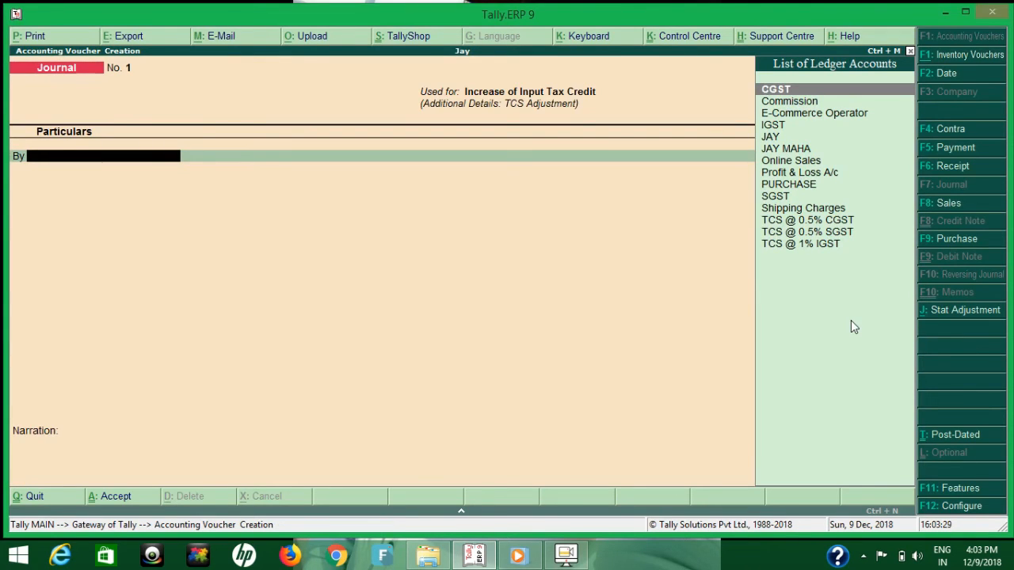
# Debit the Commission ledger with 50 and start another debit line in the journal.
pyautogui.write('CO')
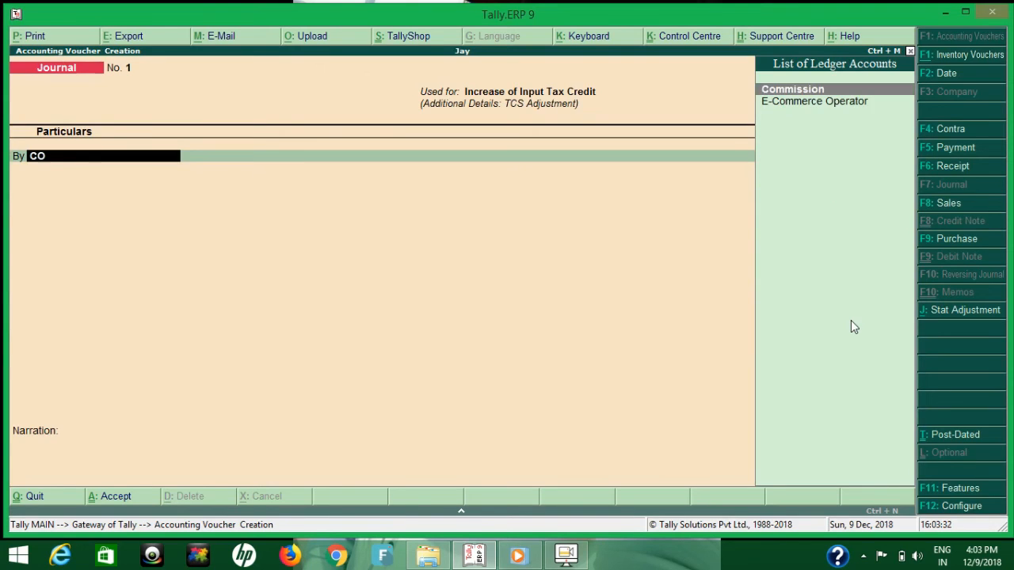
pyautogui.press('Return')
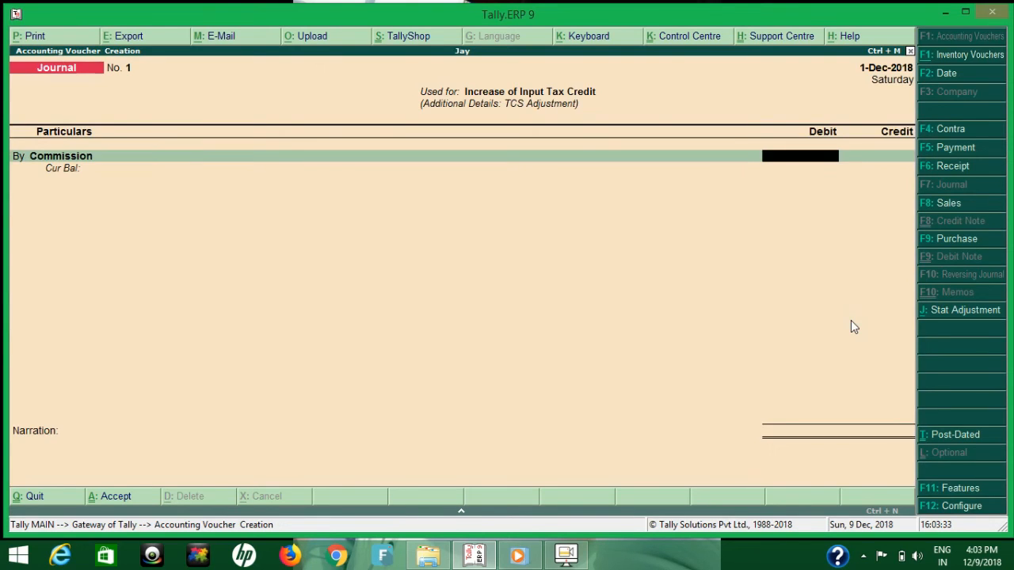
pyautogui.write('50')
pyautogui.press('Return')
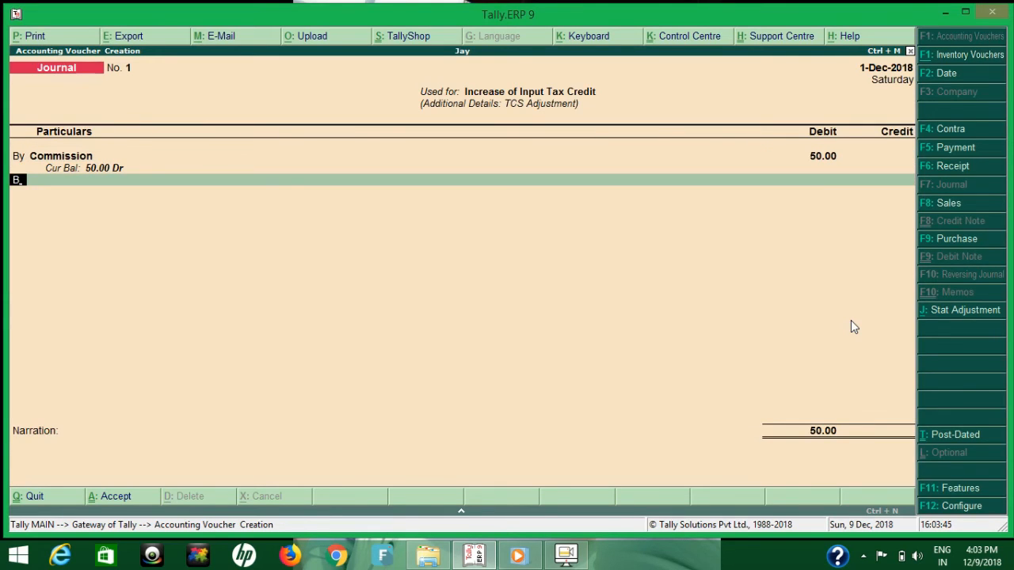
pyautogui.press('b')
pyautogui.press('Return')
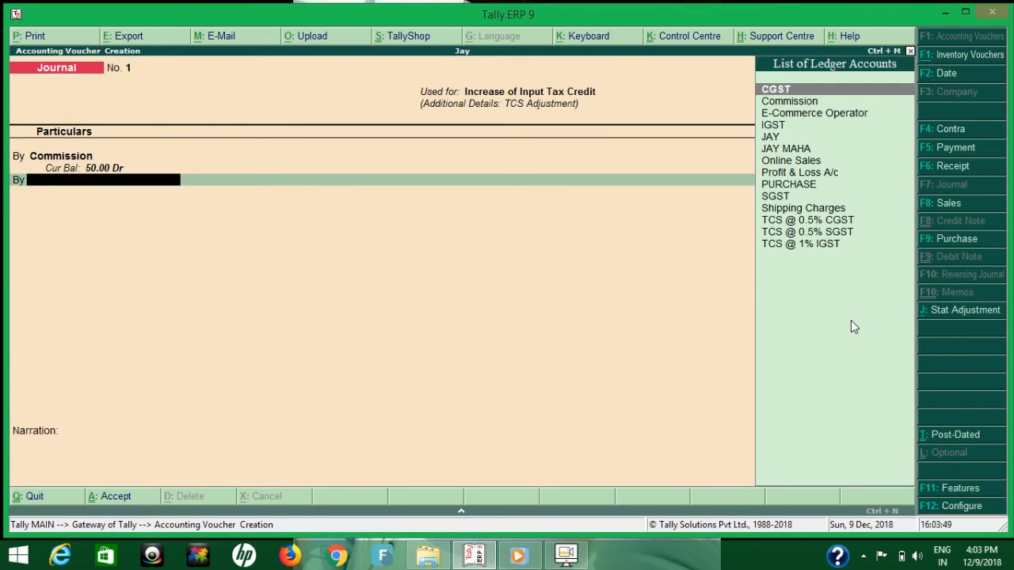
# Configure the journal voucher to use Cr/Dr instead of To/By during entry and save the configuration.
pyautogui.click(959, 508)
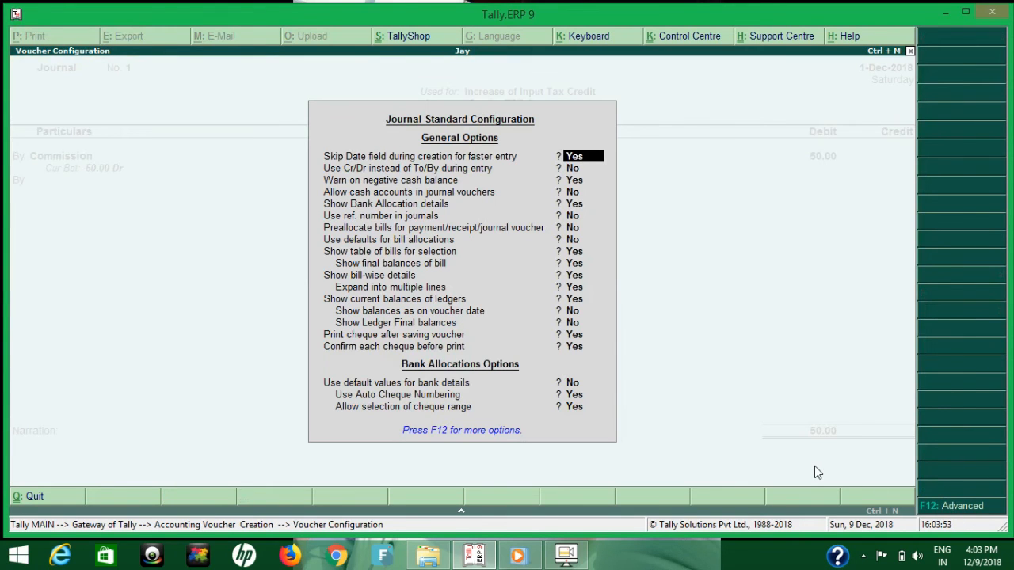
pyautogui.press('Return')
pyautogui.press('y')
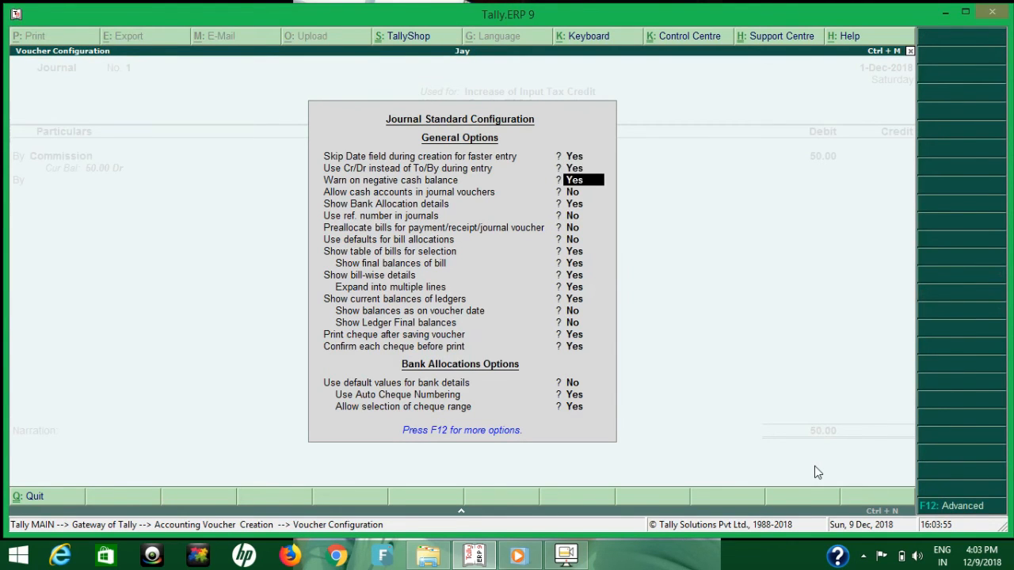
pyautogui.hotkey('ctrl', 'a')
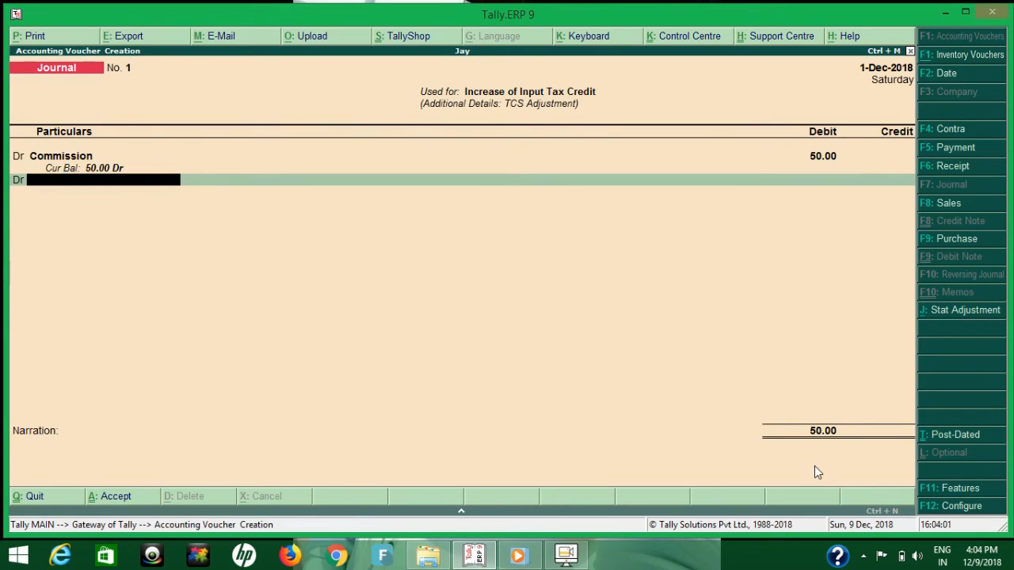
# Add the Shipping Charges ledger as a debit line with an amount of 50.
pyautogui.write('Sh')
pyautogui.press('Return')
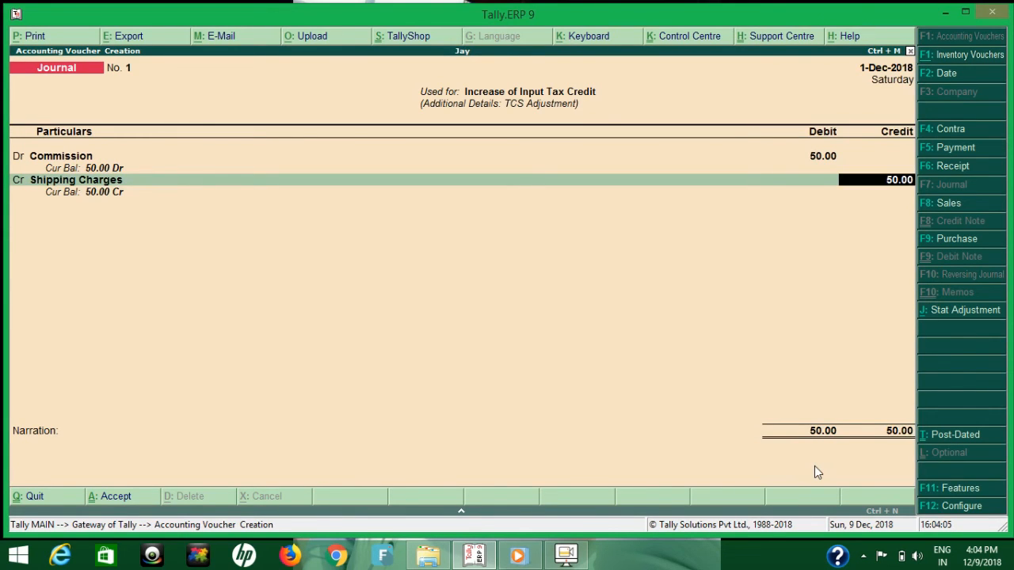
pyautogui.press('BackSpace')
pyautogui.press('BackSpace')
pyautogui.write('D')
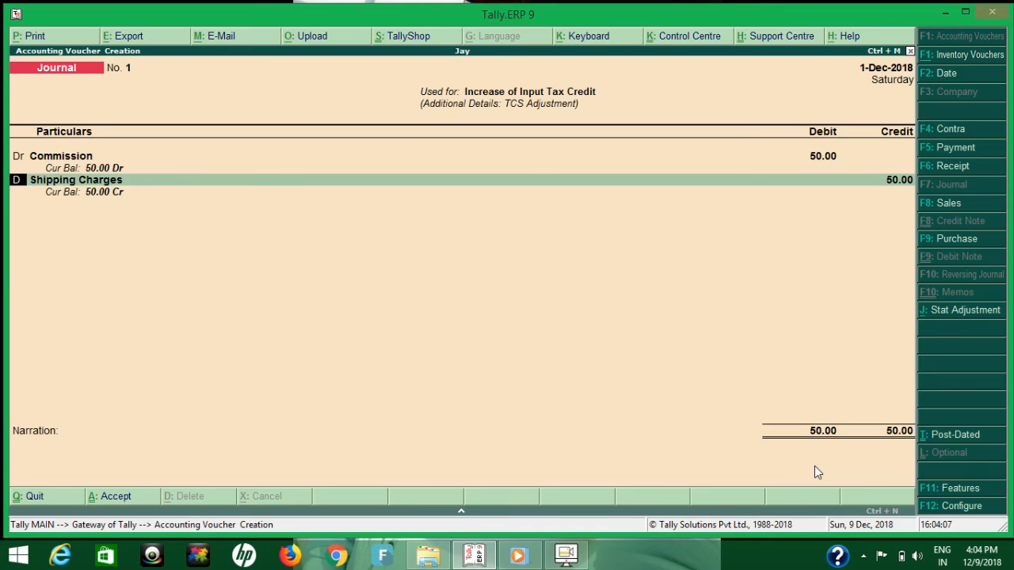
pyautogui.write('r')
pyautogui.press('Return')
pyautogui.press('Return')
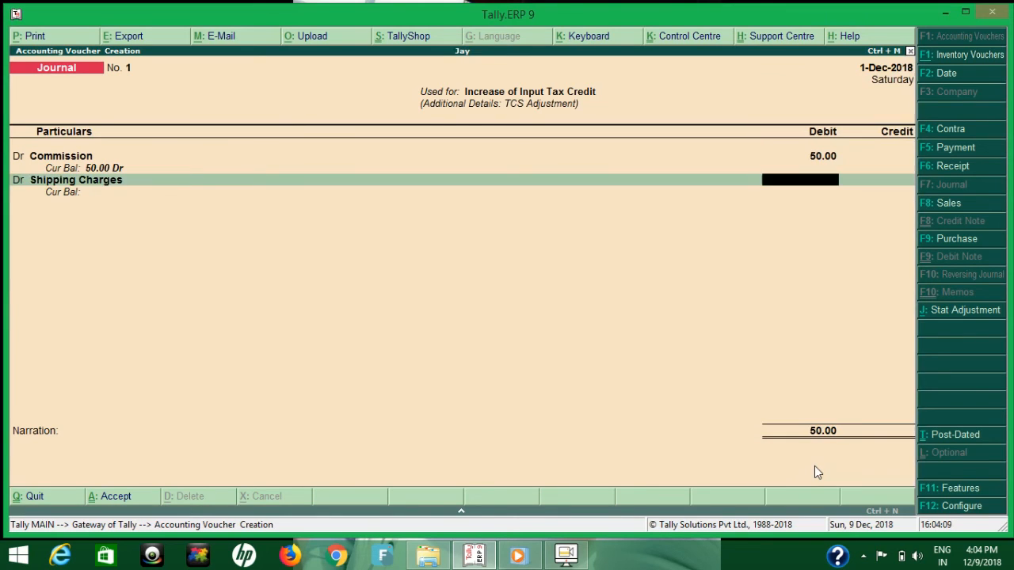
pyautogui.write('509')
pyautogui.press('BackSpace')
pyautogui.press('Return')
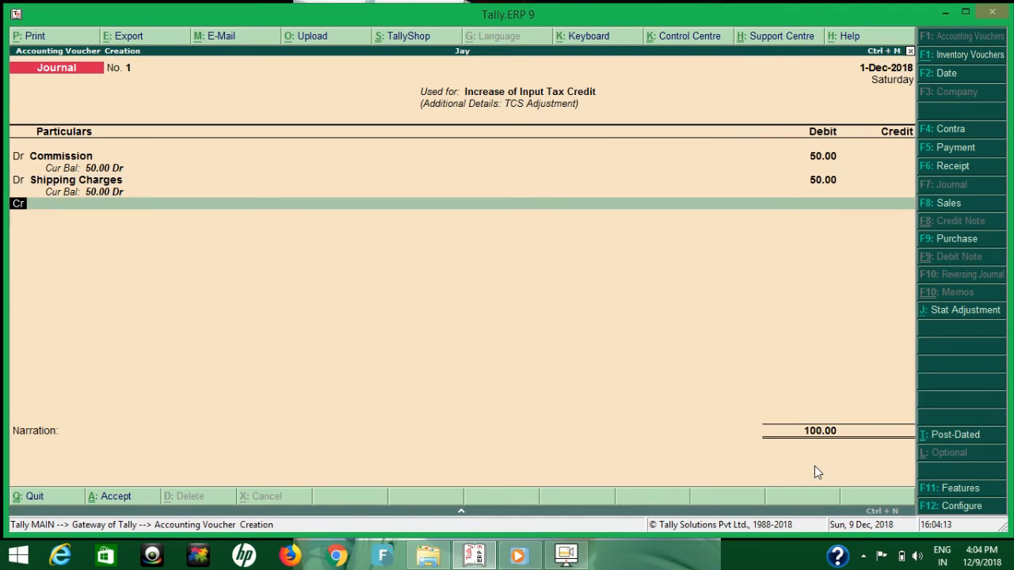
# Debit the CGST ledger with 9, using a 9% rate on a taxable value of 100.
pyautogui.write('dr')
pyautogui.press('Return')
pyautogui.write('CG')
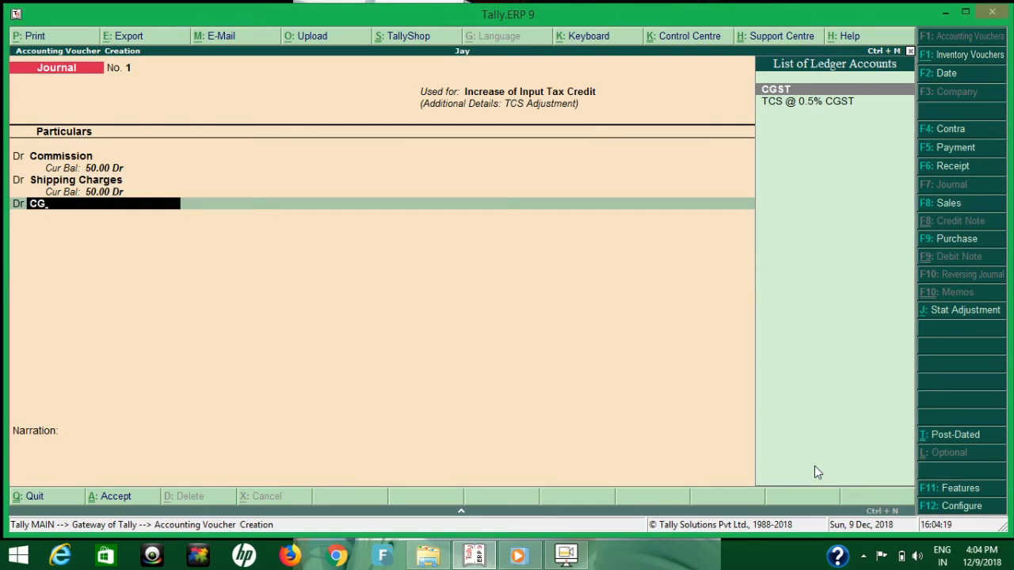
pyautogui.press('Return')
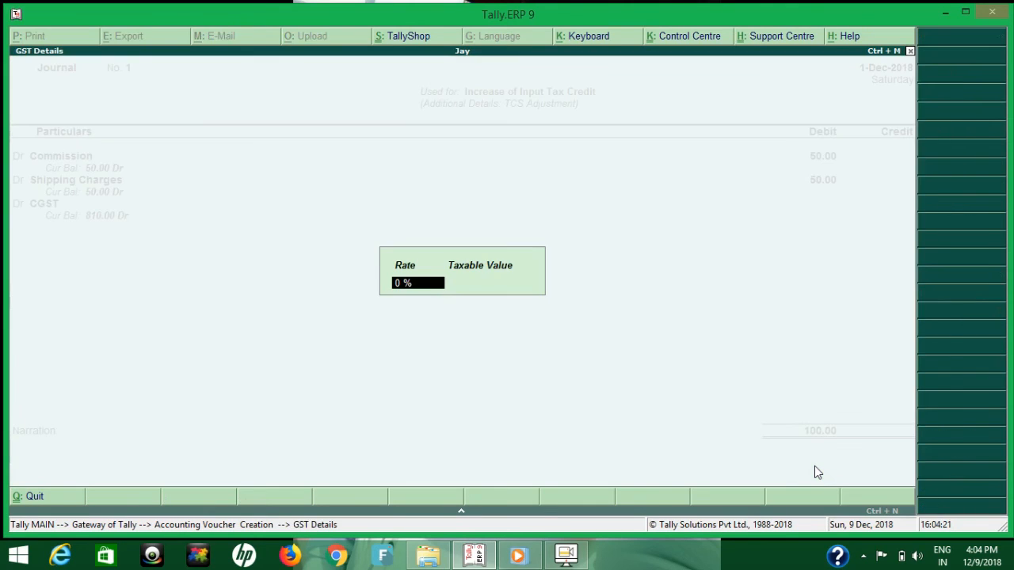
pyautogui.write('1')
pyautogui.press('BackSpace')
pyautogui.write('9')
pyautogui.press('Return')
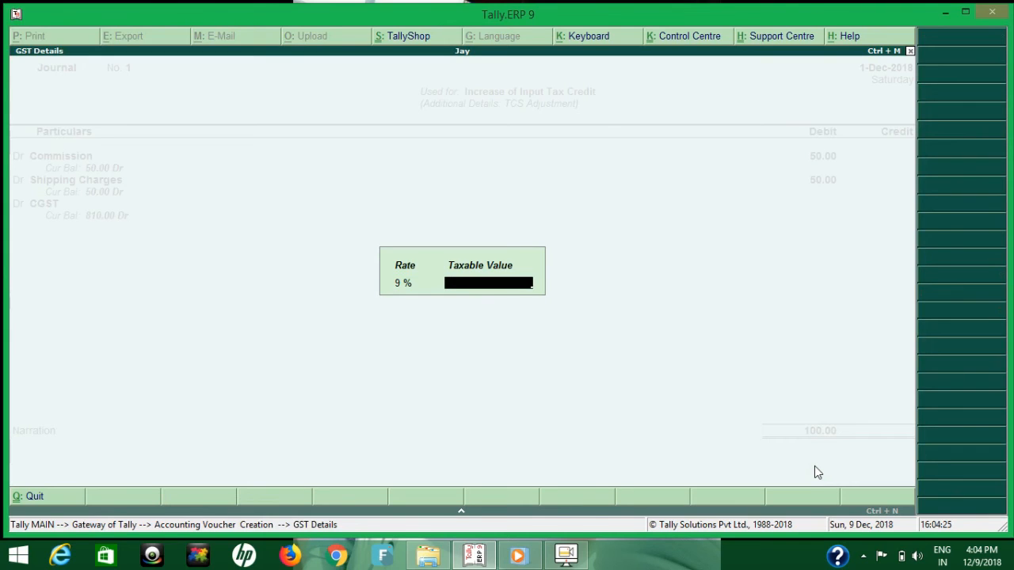
pyautogui.write('100')
pyautogui.press('Return')
pyautogui.write('9')
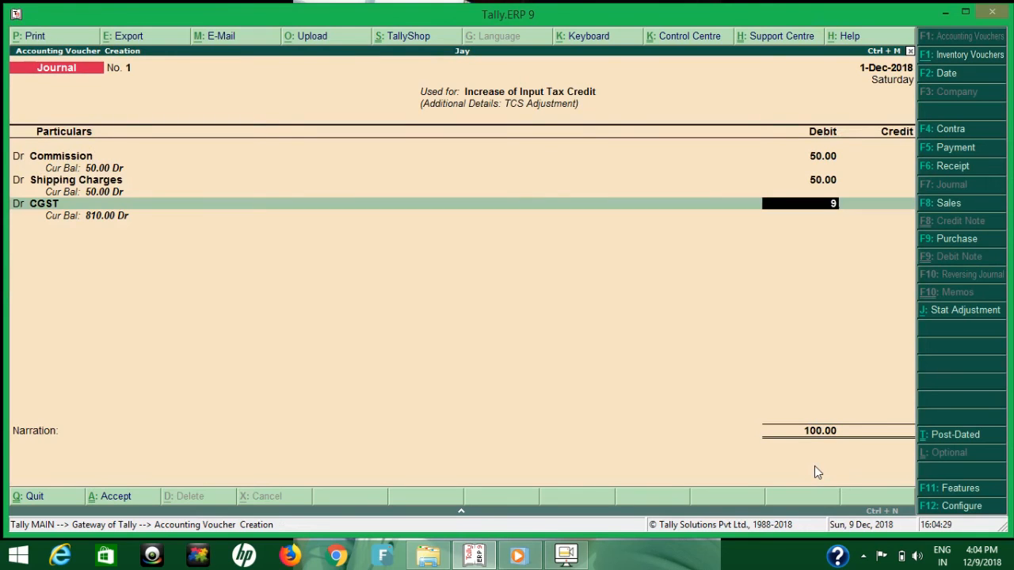
pyautogui.press('Return')
# Debit the SGST ledger with 9, keeping the 9% rate and the taxable value of 100.00.
pyautogui.write('d')
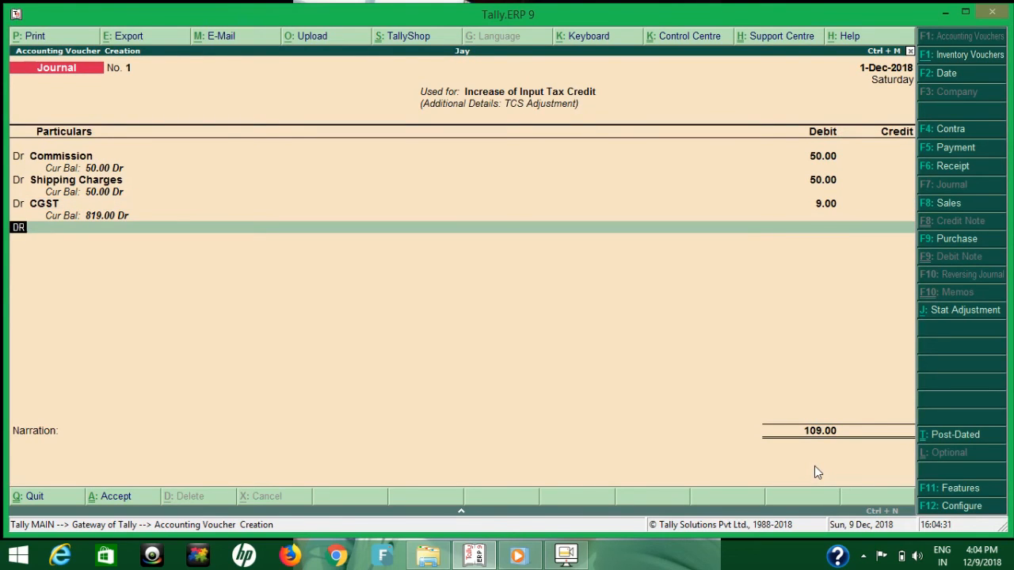
pyautogui.press('Return')
pyautogui.write('S')
pyautogui.press('Return')
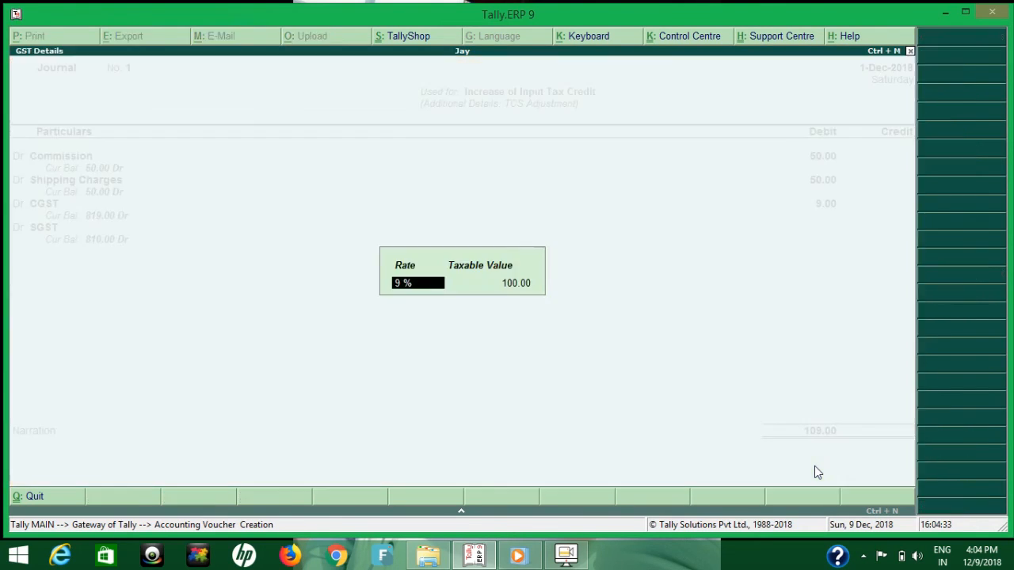
pyautogui.press('Return')
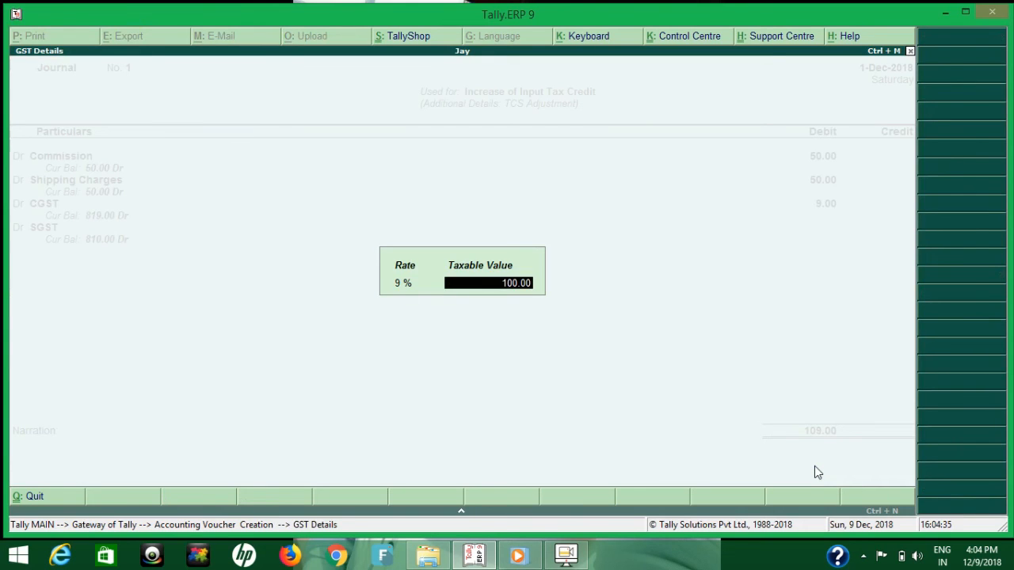
pyautogui.press('Return')
pyautogui.write('9')
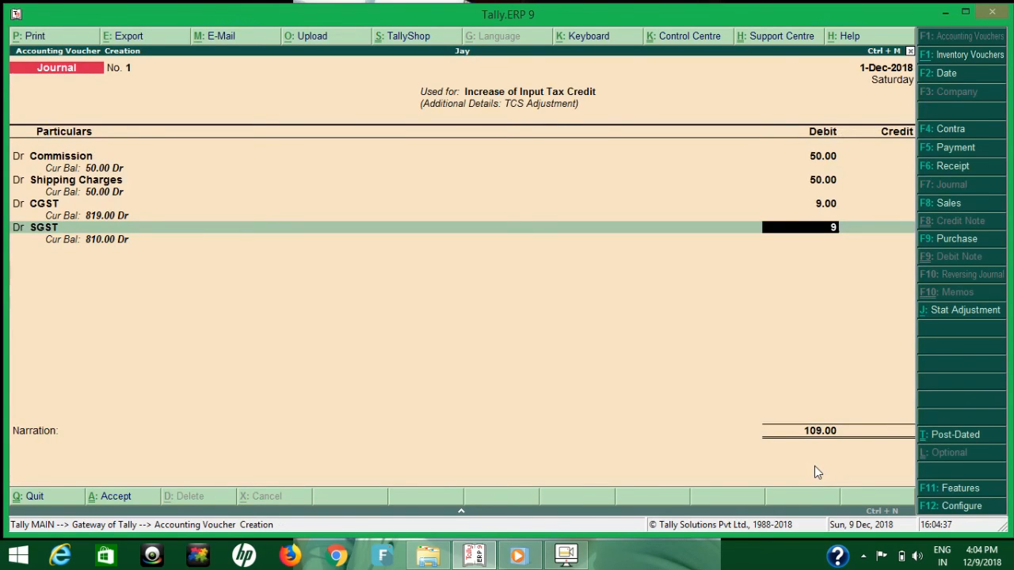
pyautogui.press('Return')
# Debit the TCS @ 0.5% CGST ledger with 5, using a 0.5% rate on a taxable value of 1000.
pyautogui.write('D')
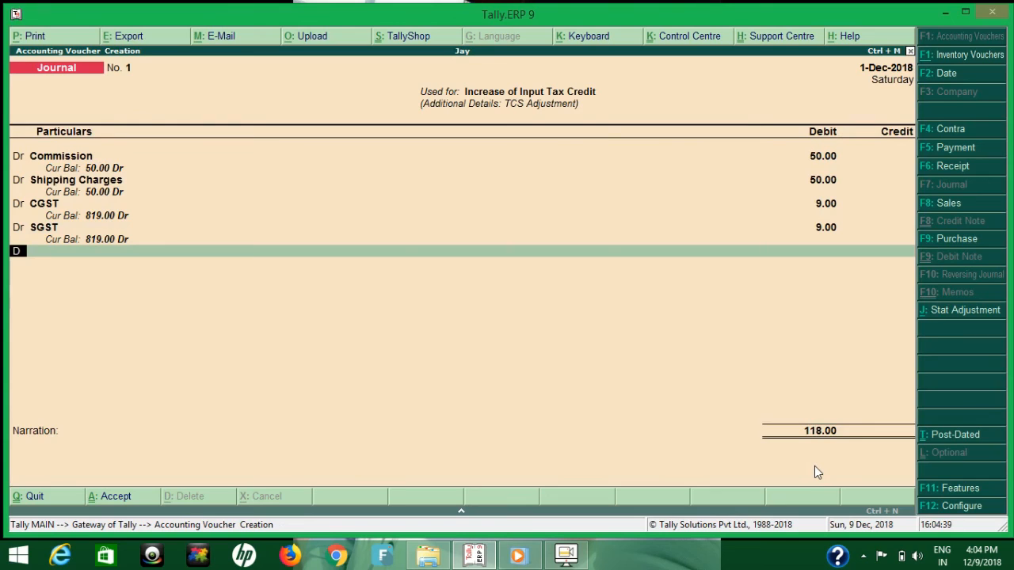
pyautogui.write('r')
pyautogui.press('Return')
pyautogui.write('T')
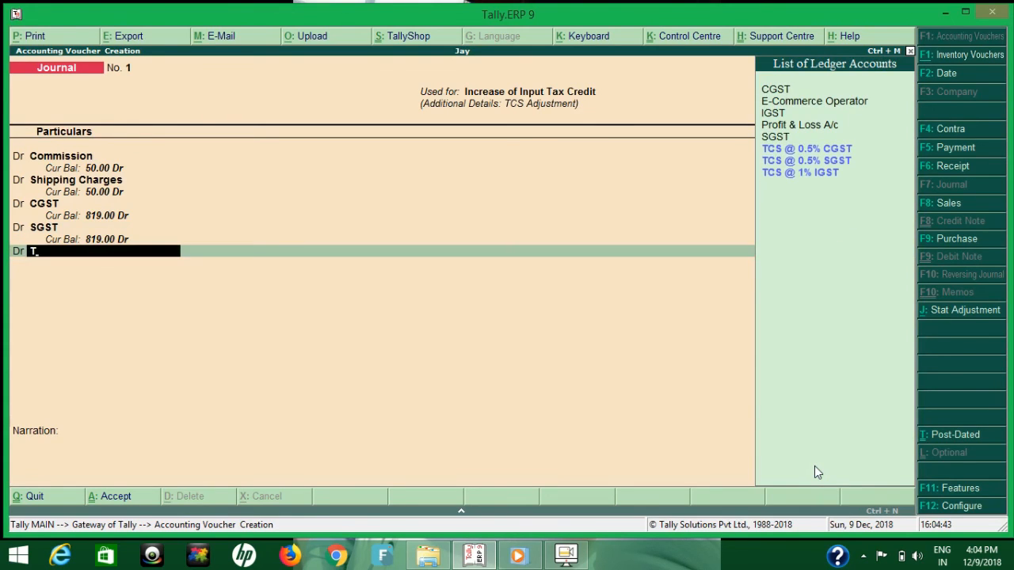
pyautogui.press('Return')
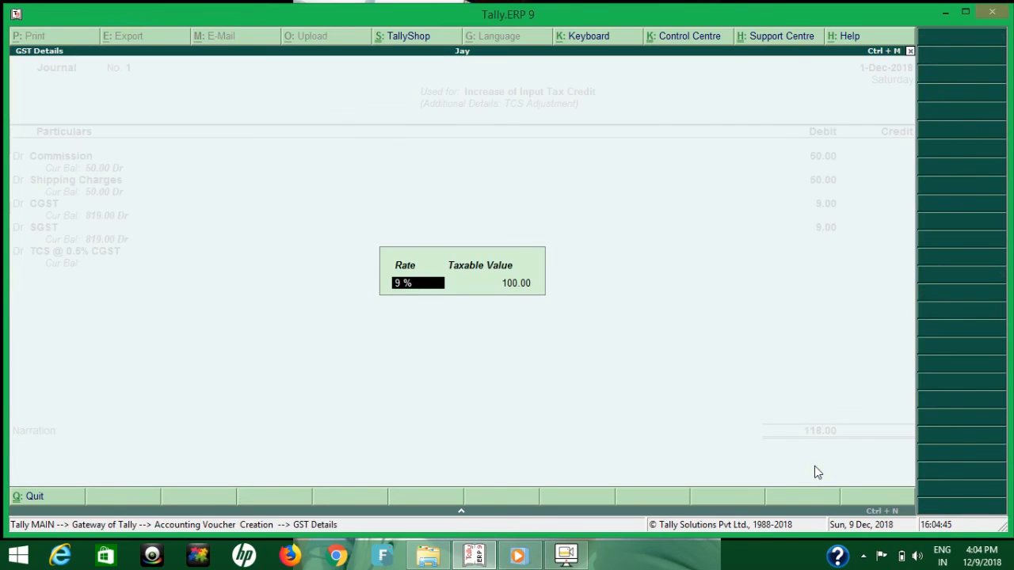
pyautogui.press('BackSpace')
pyautogui.write('.5')
pyautogui.press('Return')
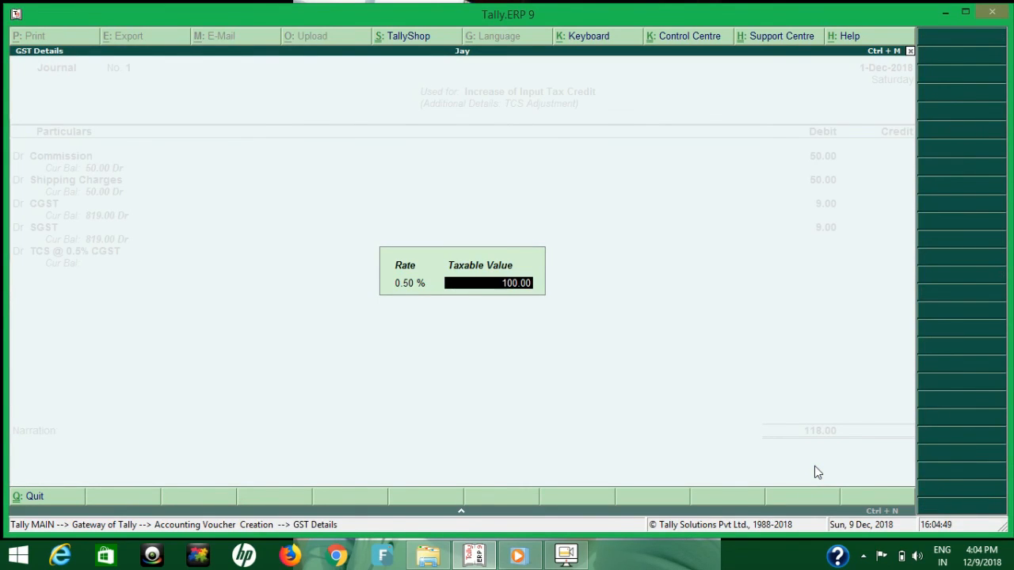
pyautogui.write('1000')
pyautogui.press('Return')
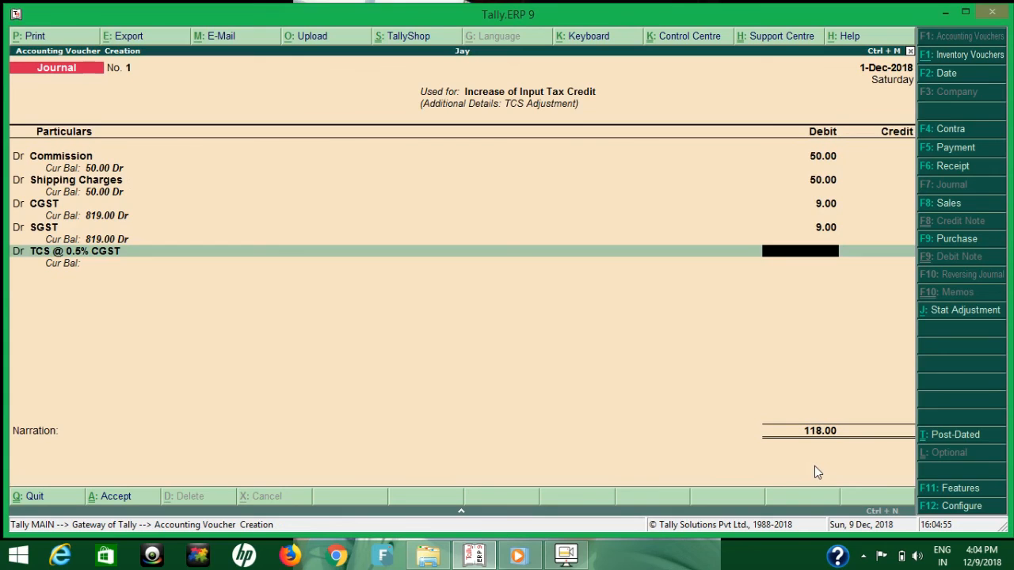
pyautogui.write('5')
pyautogui.press('Return')
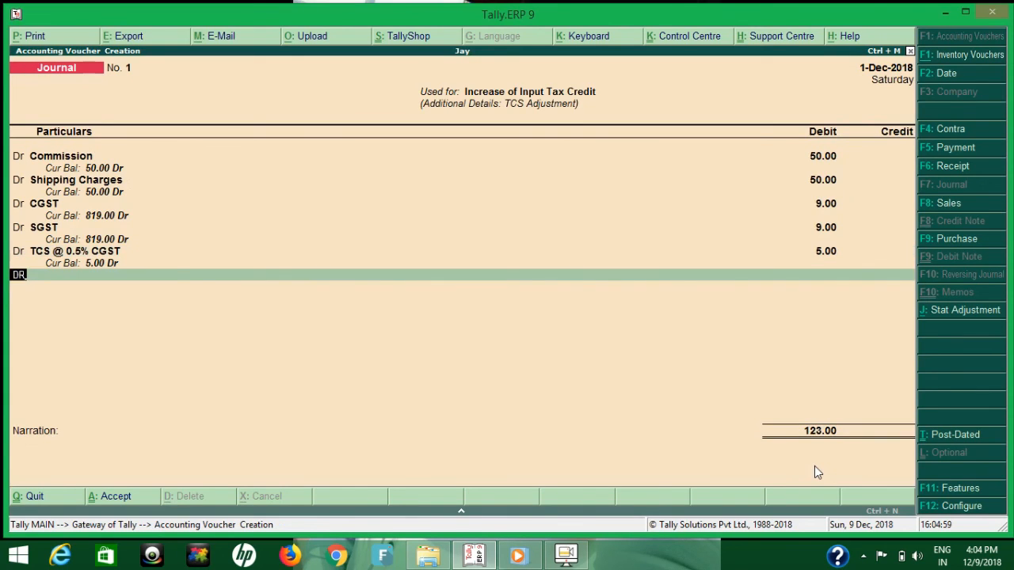
# Debit the TCS @ 0.5% SGST ledger with 5, keeping the 0.50% rate and the taxable value of 1,000.00.
pyautogui.press('Return')
pyautogui.write('TCS')
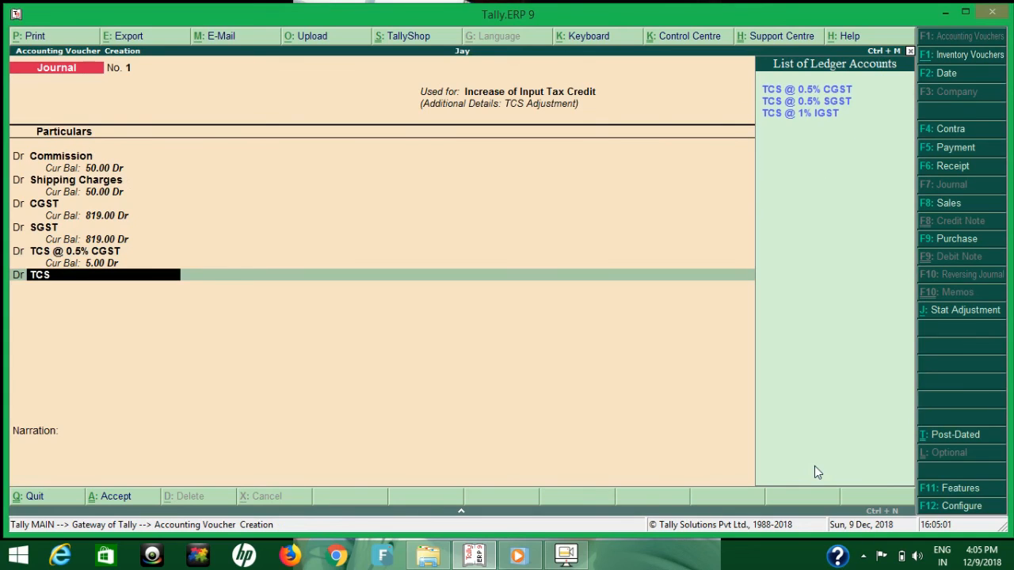
pyautogui.press('Down')
pyautogui.press('Return')
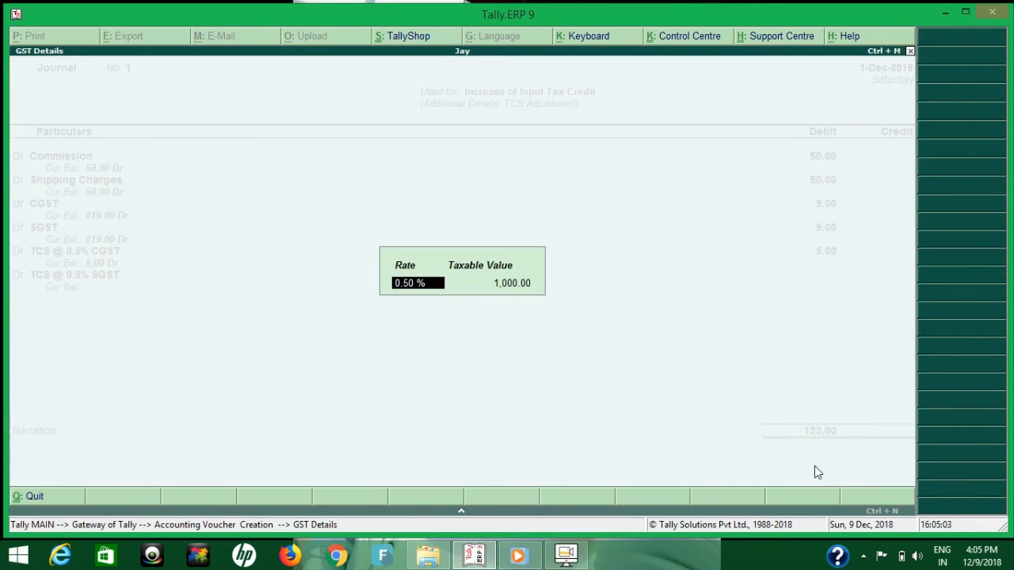
pyautogui.press('Return')
pyautogui.press('Return')
pyautogui.write('5')
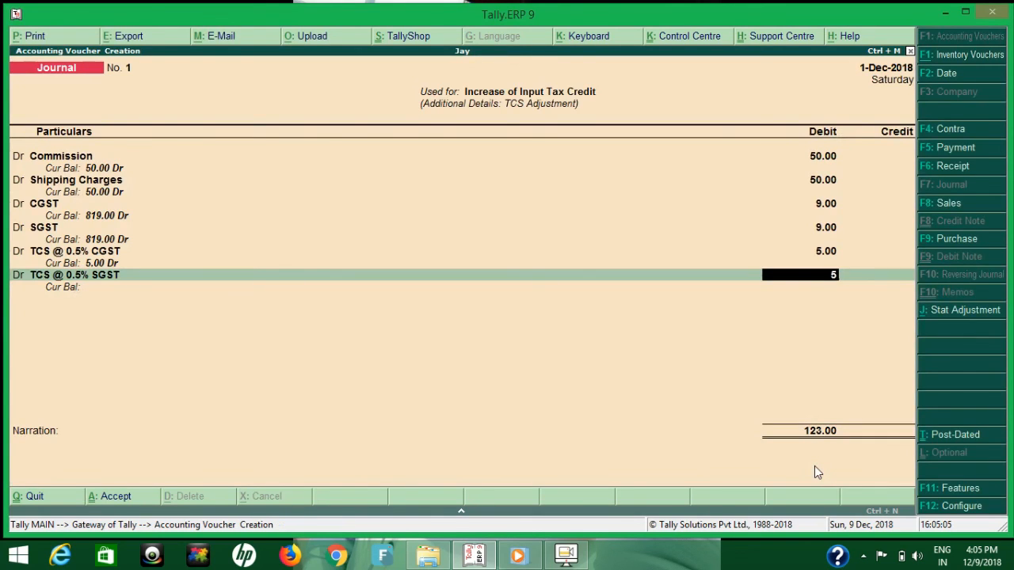
pyautogui.press('Return')
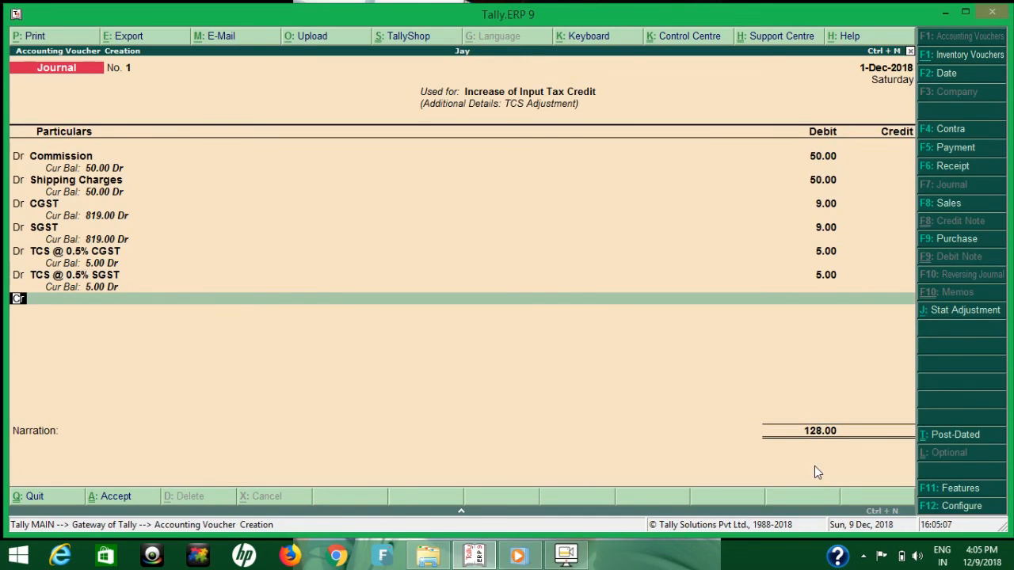
# Add the E-Commerce Operator ledger as the credit line of the journal for 128.00.
pyautogui.write('c')
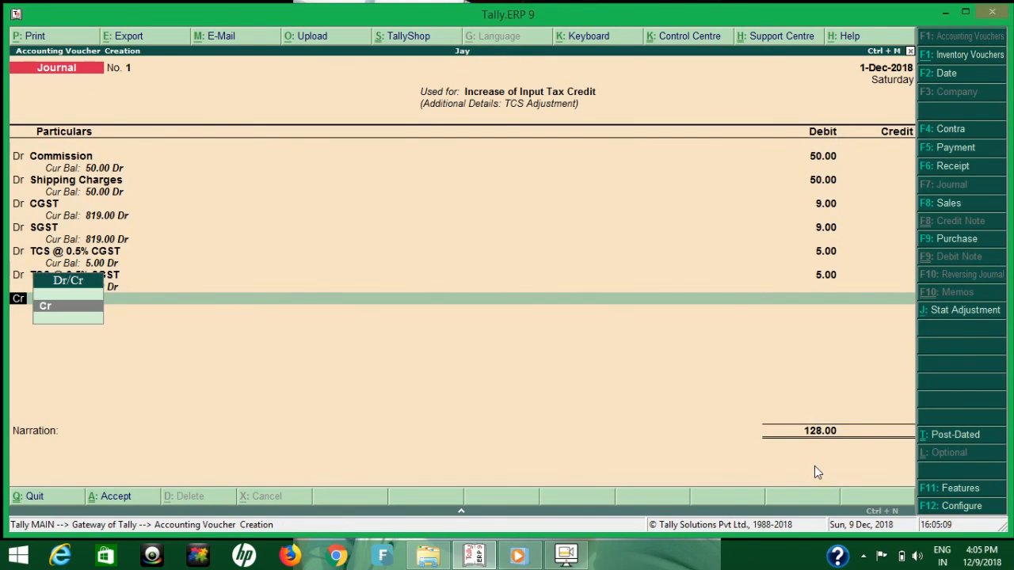
pyautogui.write('d')
pyautogui.press('Return')
pyautogui.write('E')
pyautogui.press('Return')
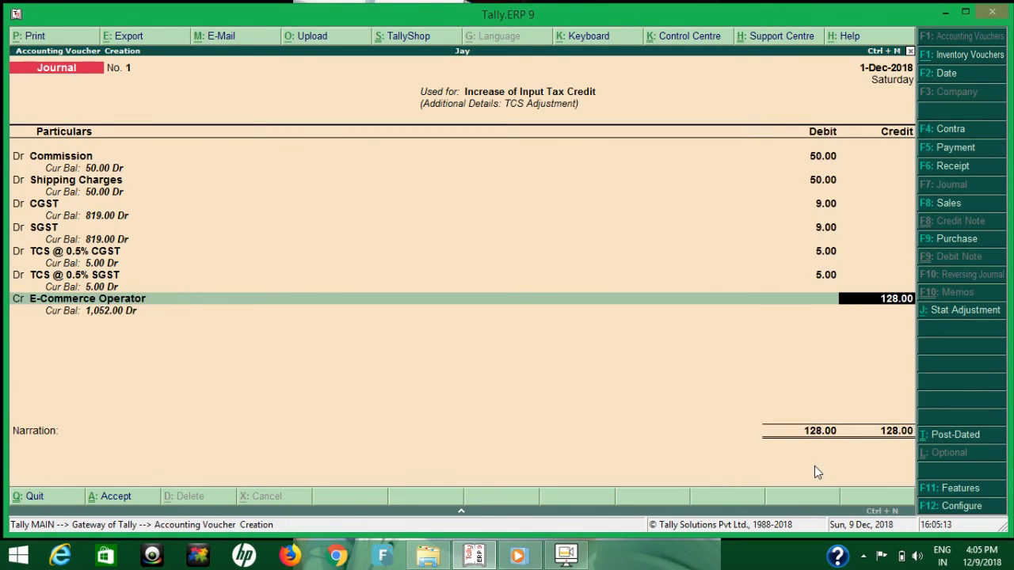
pyautogui.press('Return')
pyautogui.press('Return')
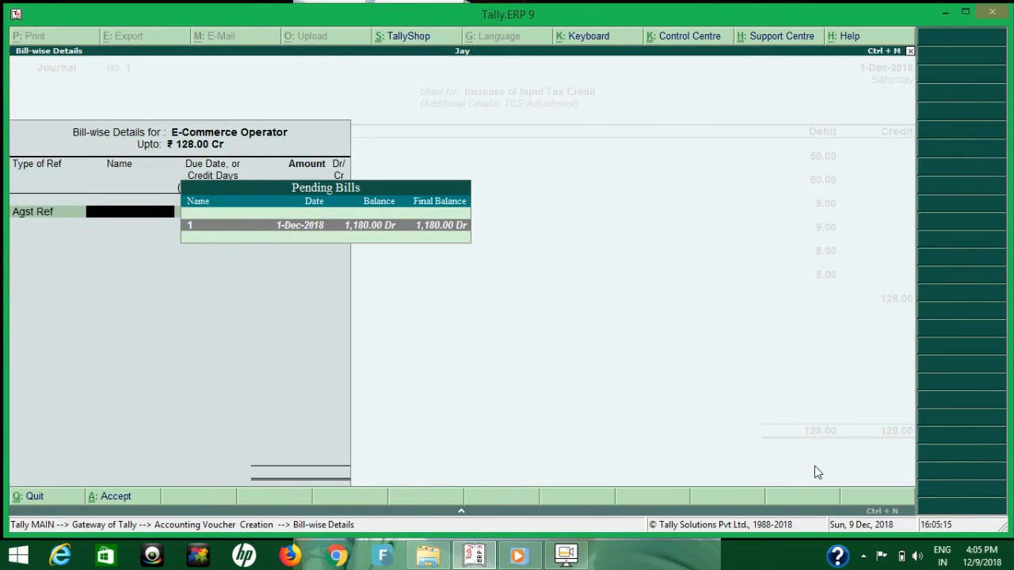
# Allocate the operator's 128.00 credit as Agst Ref to pending bill 1 and save the journal without a narration.
pyautogui.press('Return')
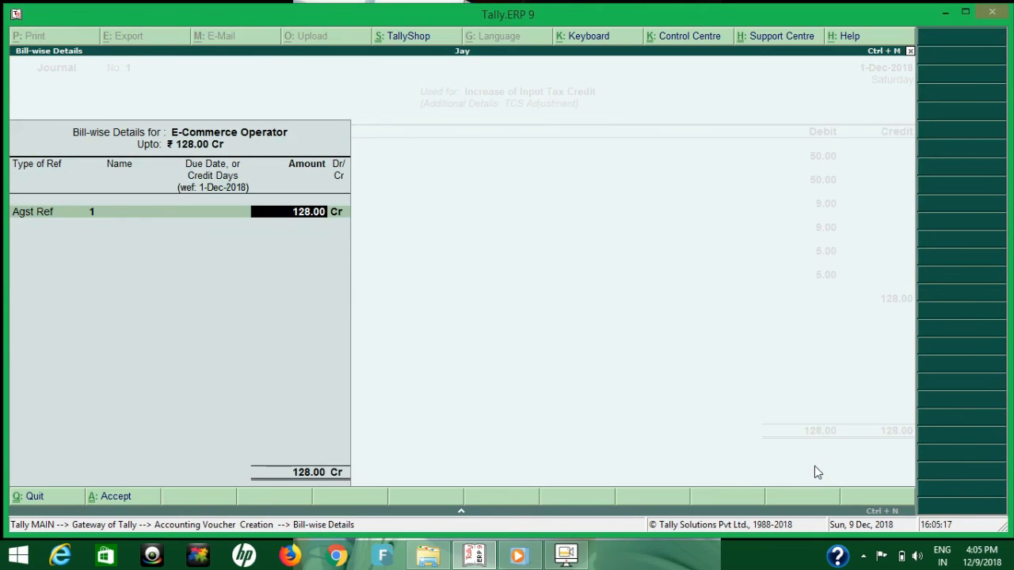
pyautogui.press('Return')
pyautogui.press('Return')
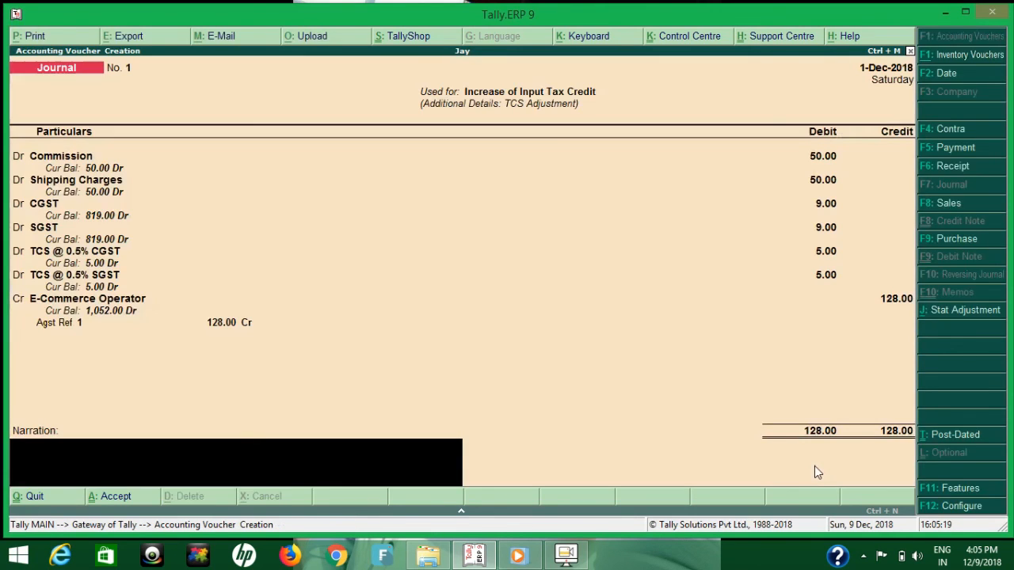
pyautogui.press('Return')
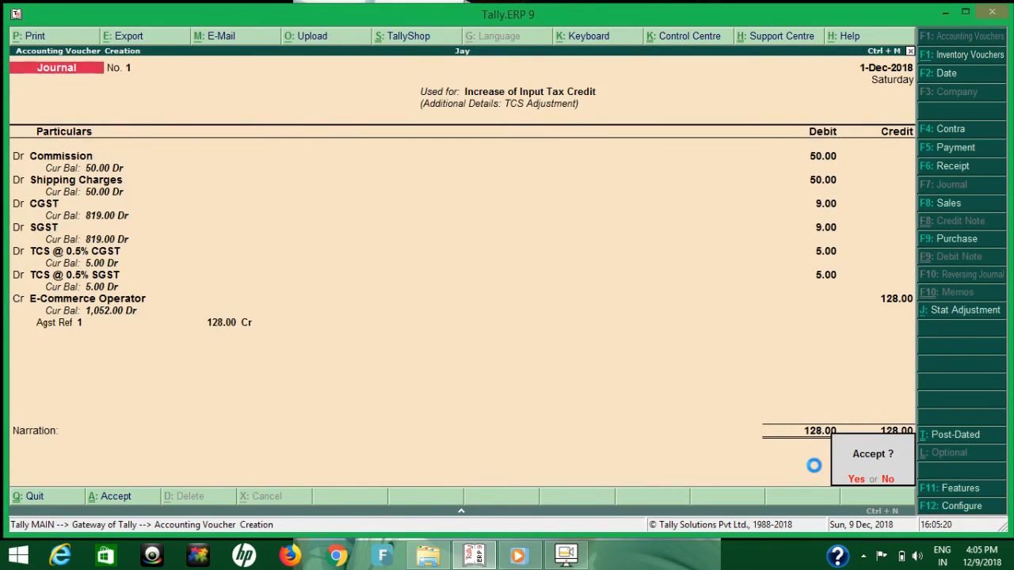
pyautogui.press('Return')
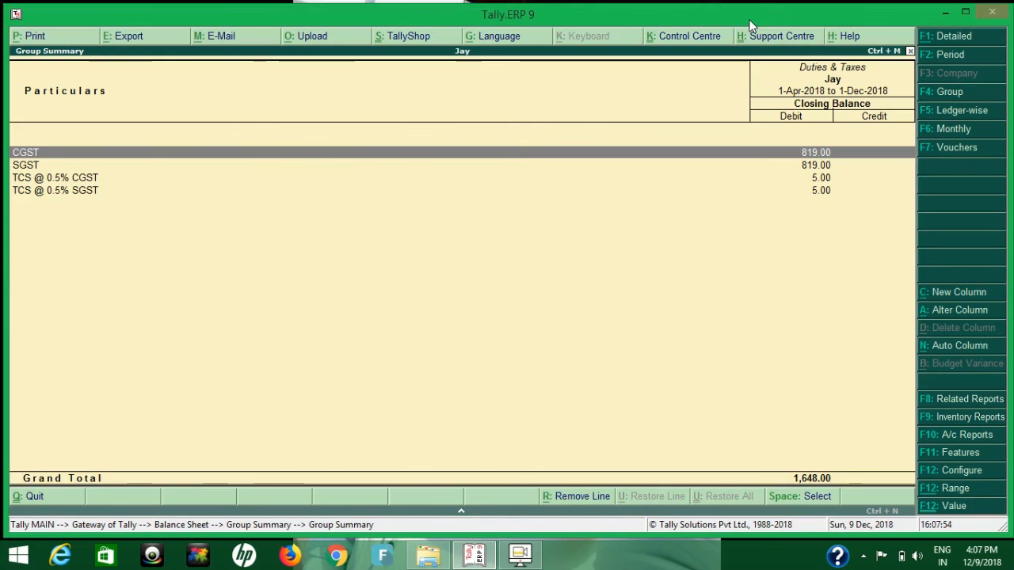
# Leave the Duties & Taxes summary and start a receipt voucher with Cash as the account.
pyautogui.press('Escape')
pyautogui.press('Escape')
pyautogui.press('Escape')
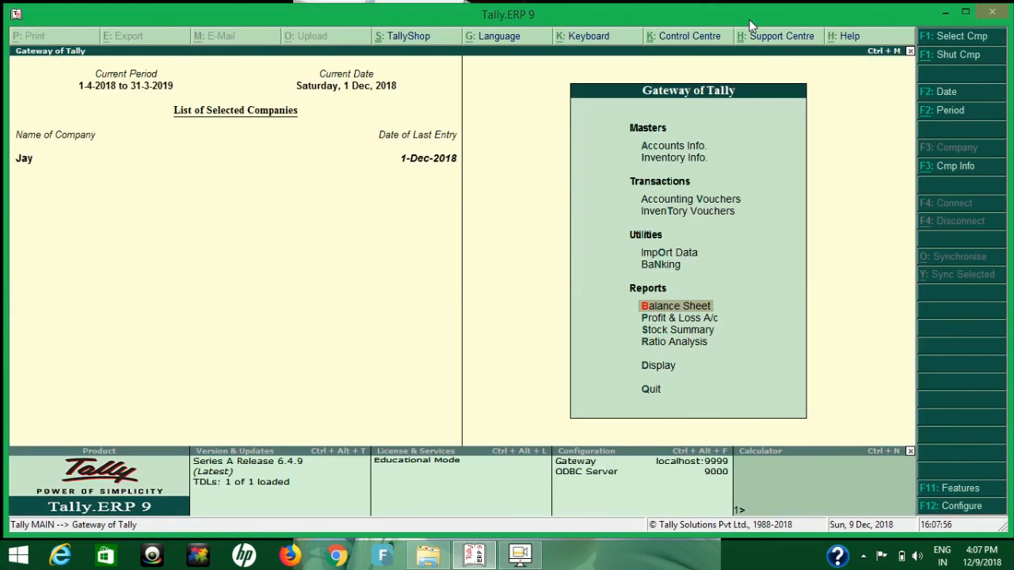
pyautogui.press('v')
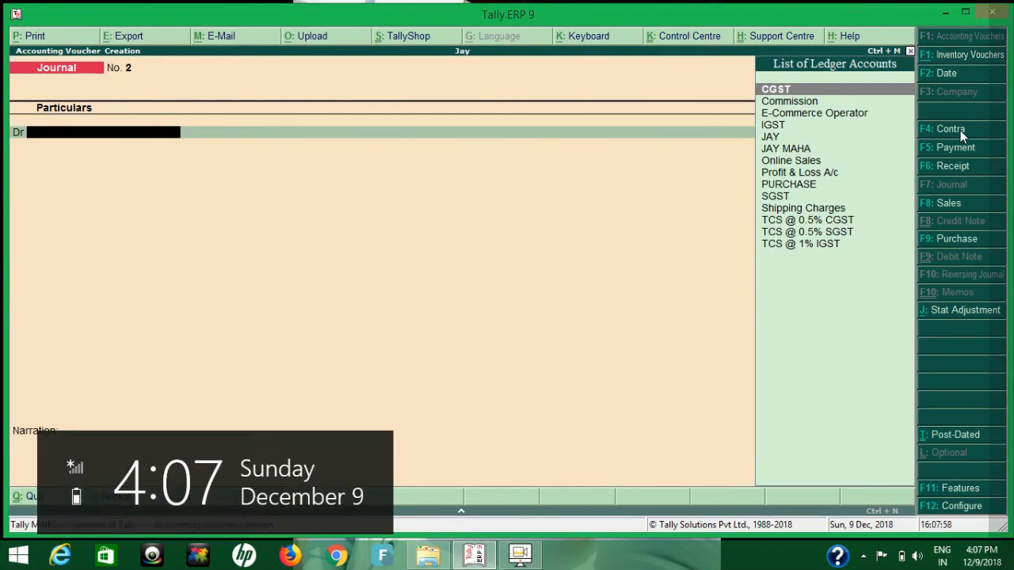
pyautogui.click(935, 172)
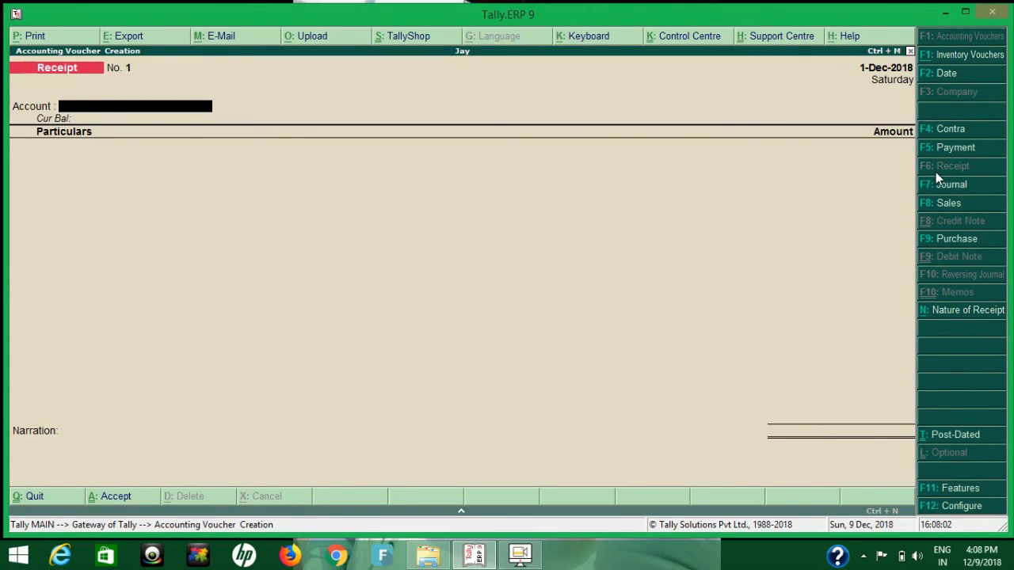
pyautogui.press('space')
pyautogui.press('BackSpace')
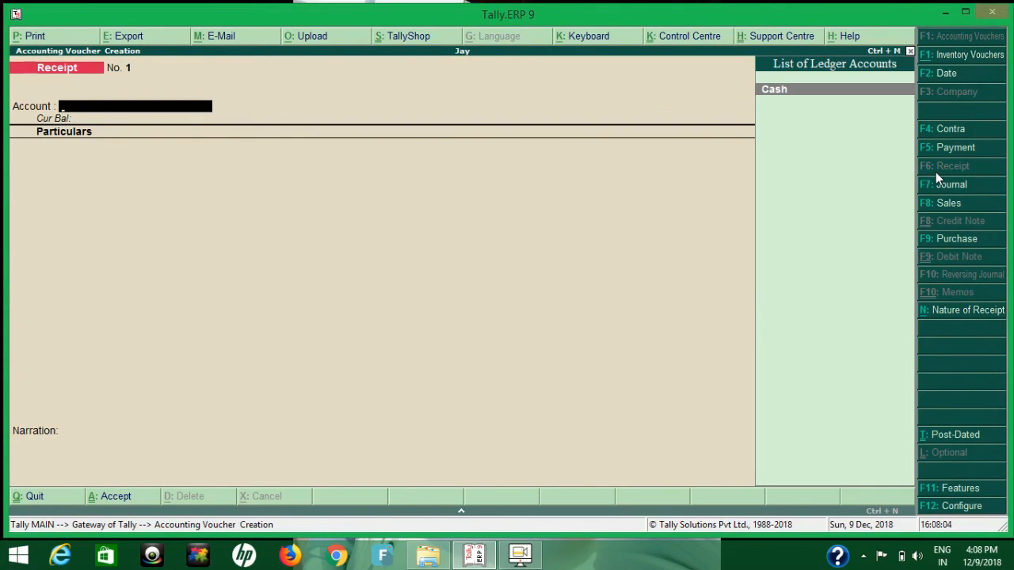
pyautogui.press('Return')
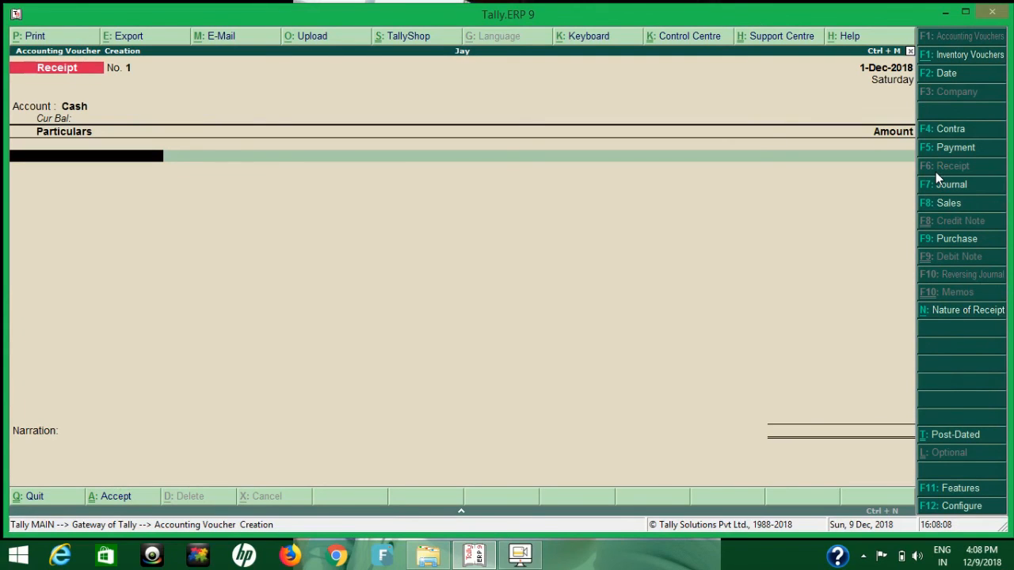
# Enter a receipt of 1052 from the E-Commerce Operator ledger.
pyautogui.write('E')
pyautogui.press('Return')
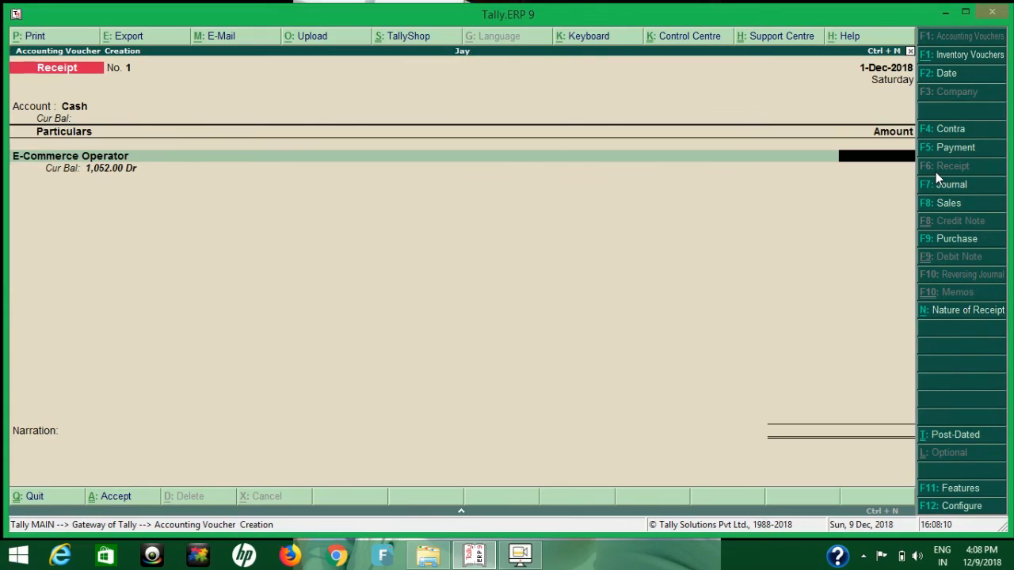
pyautogui.write('1052')
pyautogui.press('Return')
# Allocate the 1,052.00 receipt as Agst Ref to pending bill 1 and save the voucher without a narration.
pyautogui.press('Return')
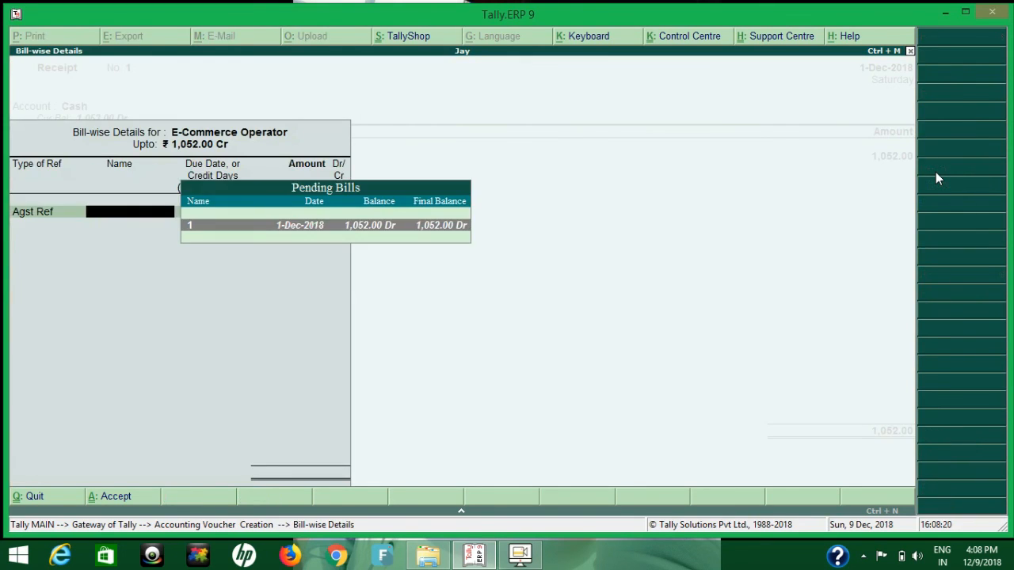
pyautogui.press('Return')
pyautogui.press('Return')
pyautogui.press('Return')
pyautogui.press('Return')
pyautogui.press('Return')
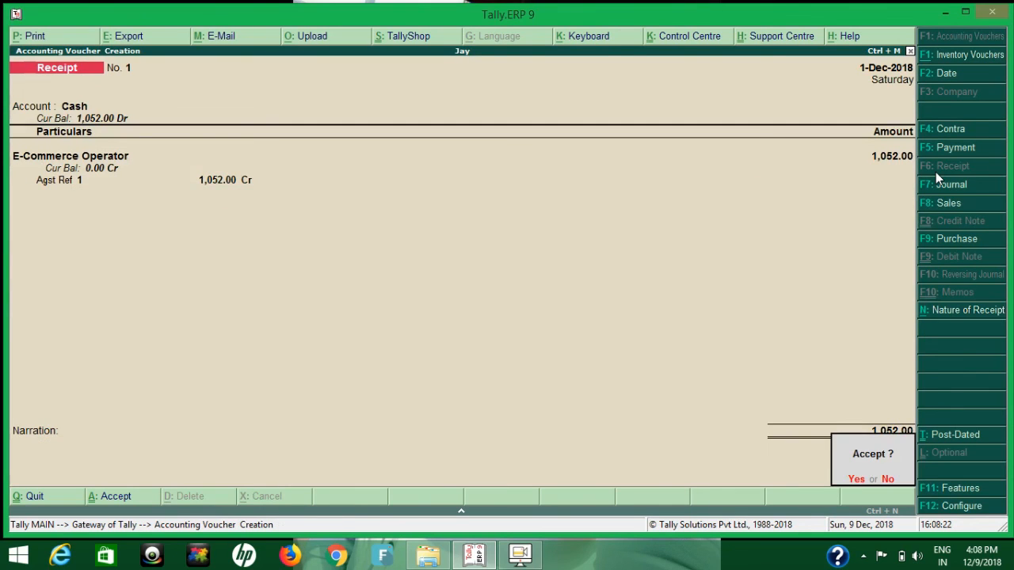
pyautogui.press('Return')
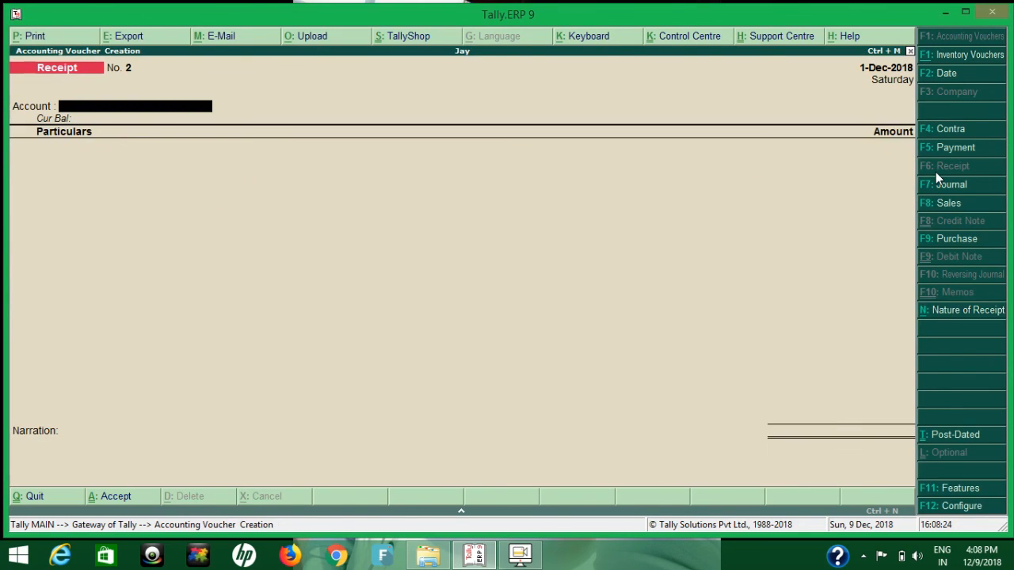